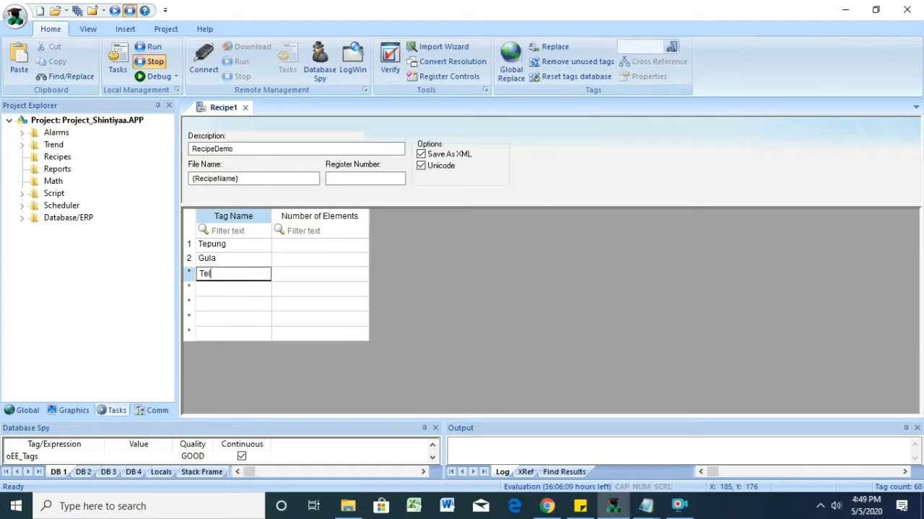
- Add the tags Telur and Air to the recipe's tag list, creating each one as a new tag
{"action": "type", "text": "ur"}
{"action": "left_click", "coordinate": [310, 313]}
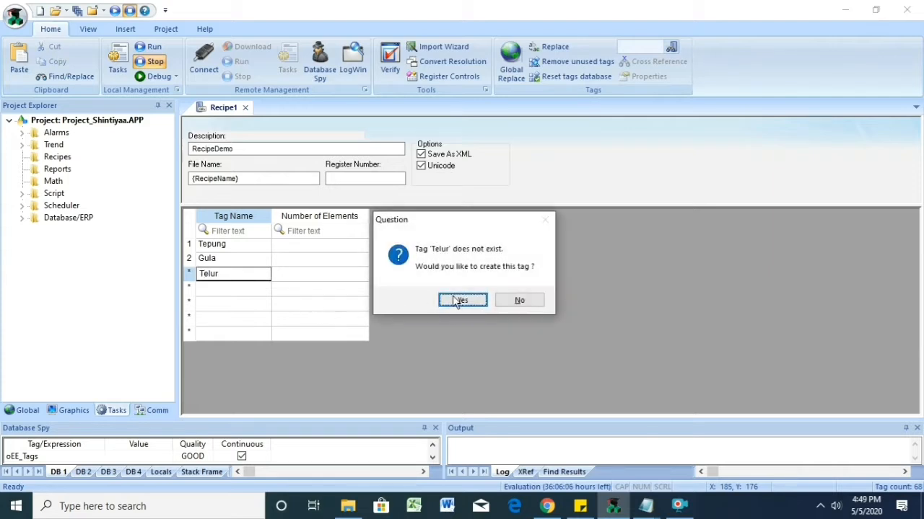
{"action": "left_click", "coordinate": [454, 302]}
{"action": "left_click", "coordinate": [453, 305]}
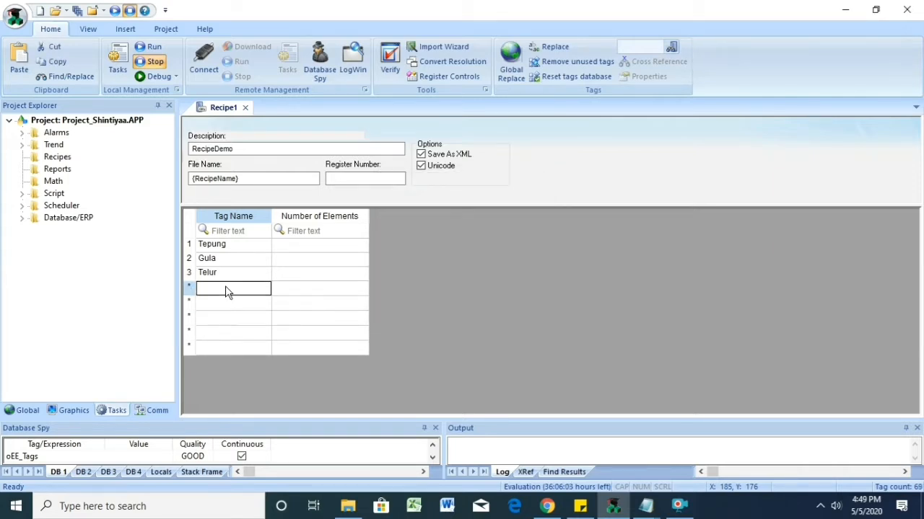
{"action": "type", "text": "Air"}
{"action": "key", "text": "Return"}
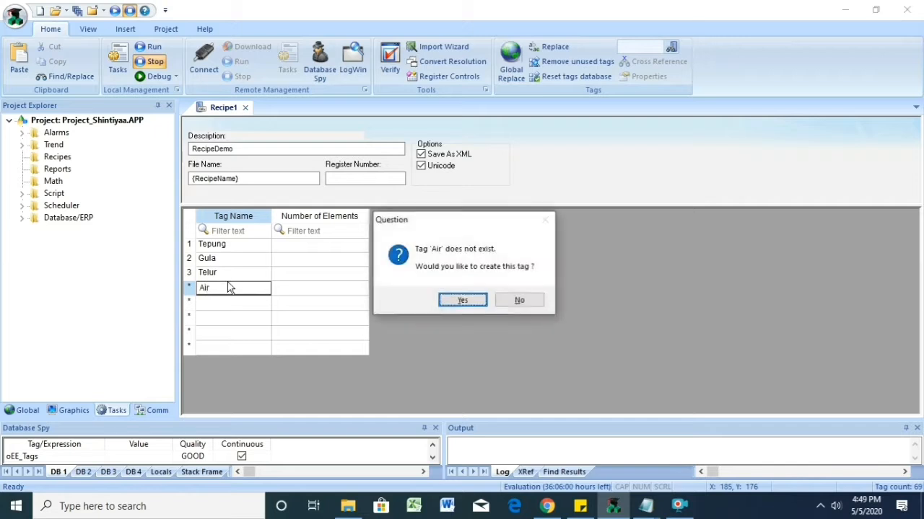
{"action": "left_click", "coordinate": [462, 301]}
{"action": "left_click", "coordinate": [433, 307]}
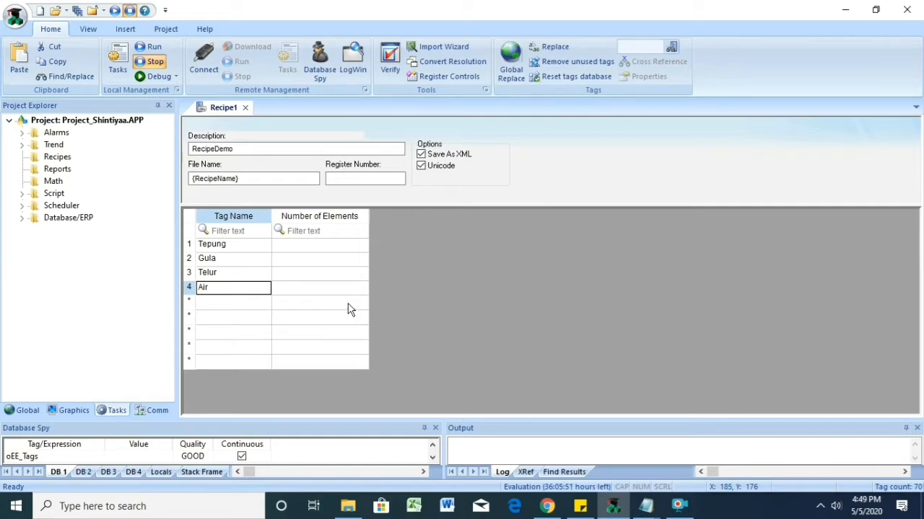
- Set the number of elements to 1 for Tepung, Gula, Telur and Air
{"action": "left_click", "coordinate": [319, 245]}
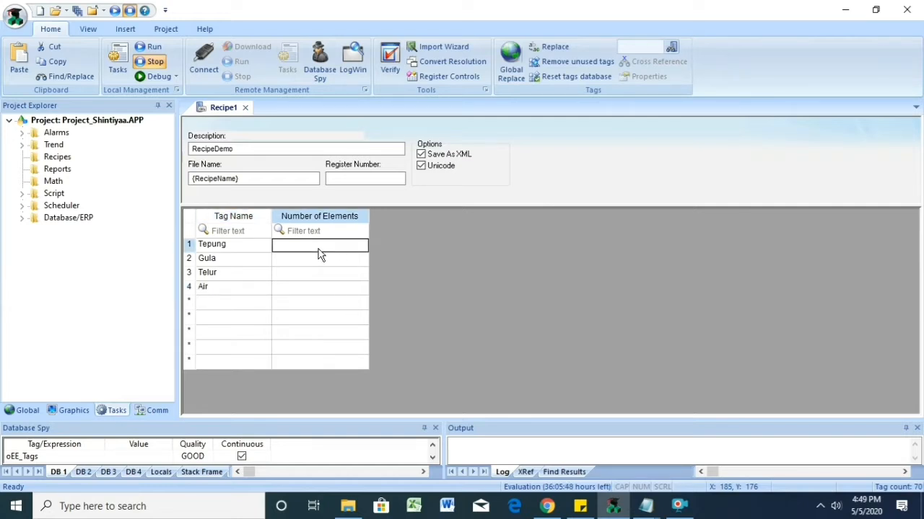
{"action": "left_click", "coordinate": [320, 252]}
{"action": "type", "text": "1"}
{"action": "left_click", "coordinate": [318, 261]}
{"action": "type", "text": "1"}
{"action": "left_click", "coordinate": [311, 274]}
{"action": "type", "text": "1"}
{"action": "left_click", "coordinate": [311, 287]}
{"action": "type", "text": "1"}
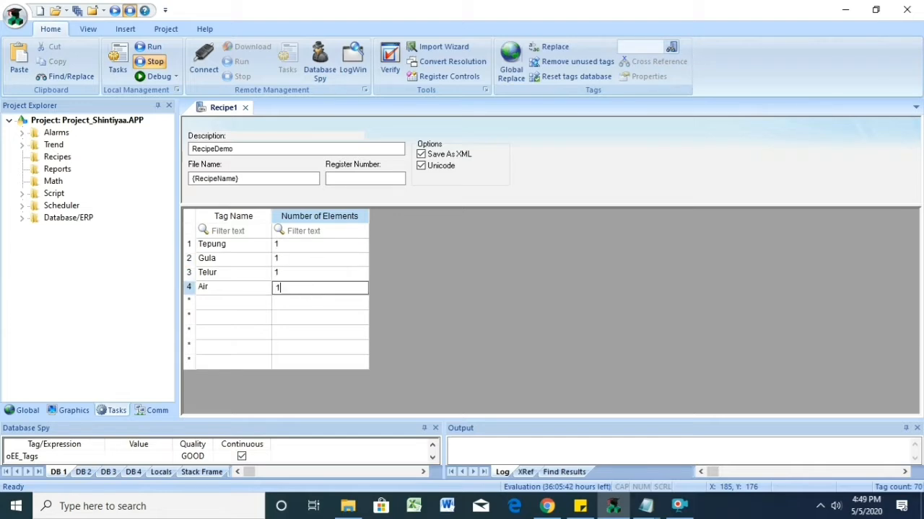
- Turn off saving as XML for the recipe, then close it and save it as Recipe1
{"action": "left_click", "coordinate": [421, 155]}
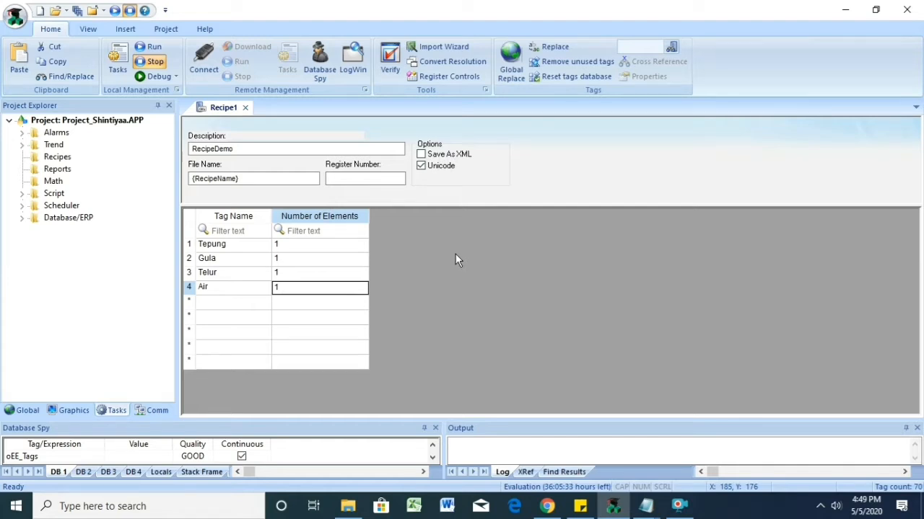
{"action": "left_click", "coordinate": [246, 108]}
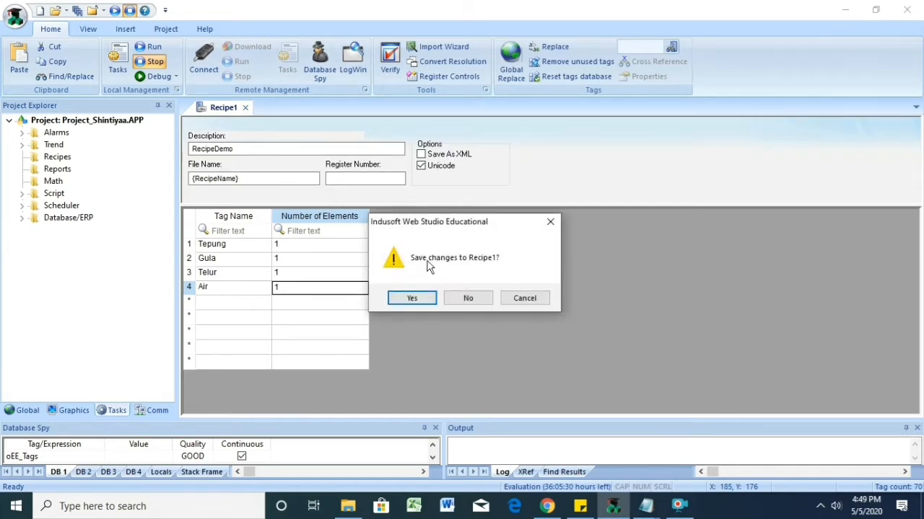
{"action": "left_click", "coordinate": [412, 298]}
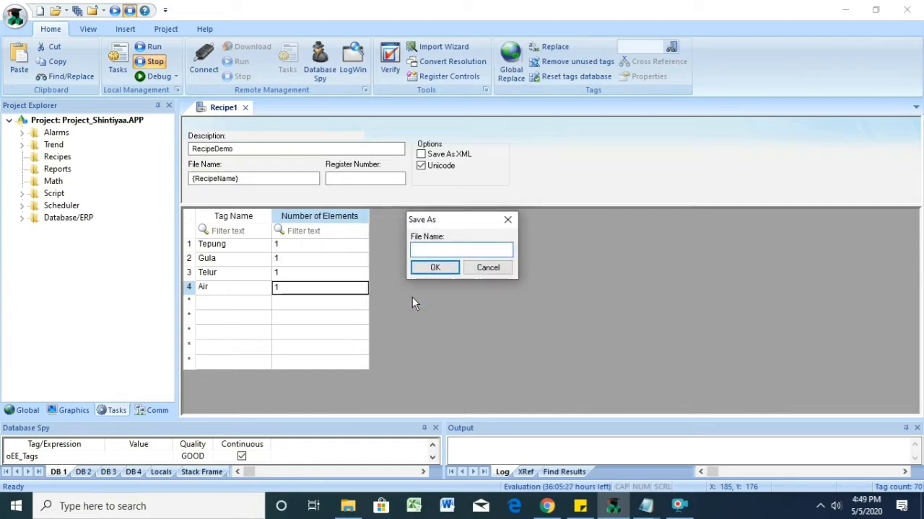
{"action": "type", "text": "Recipe1"}
{"action": "left_click", "coordinate": [428, 268]}
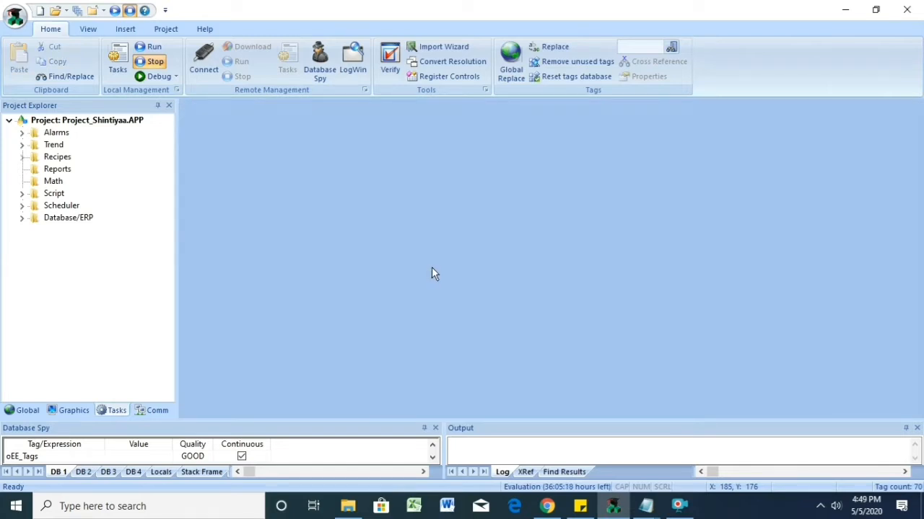
- Open the Recipes and Report screen from the project's graphics screens for editing
{"action": "left_click", "coordinate": [73, 411]}
{"action": "double_click", "coordinate": [57, 132]}
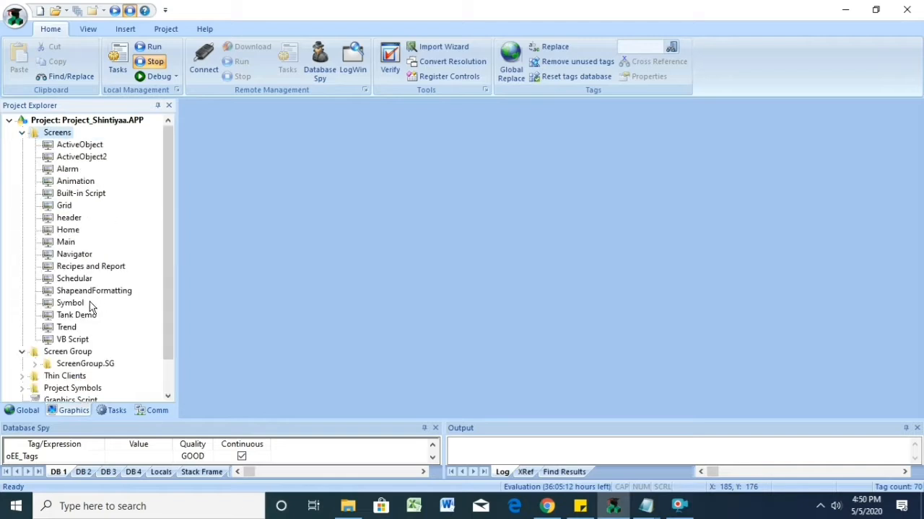
{"action": "double_click", "coordinate": [80, 267]}
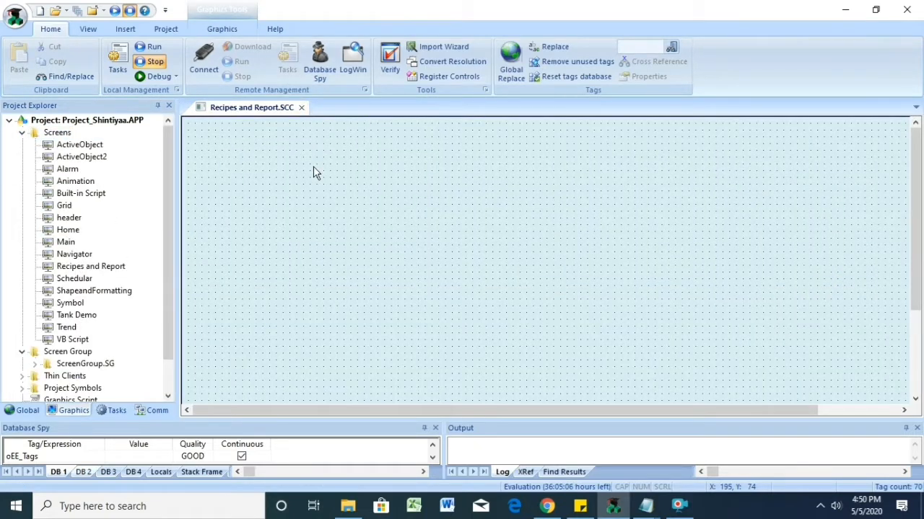
- Add the text "Recipe Name :" followed by a long row of # placeholders near the drawing area's upper-left corner
{"action": "left_click", "coordinate": [167, 30]}
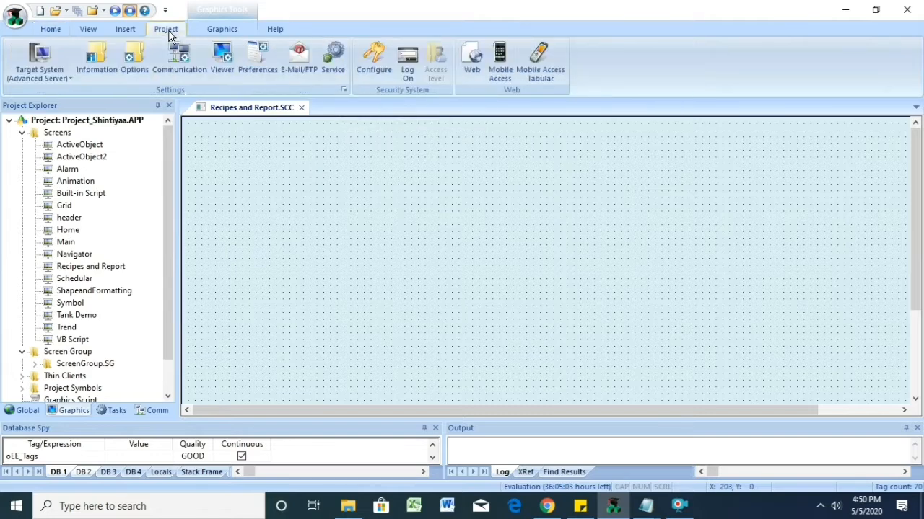
{"action": "left_click", "coordinate": [221, 29]}
{"action": "left_click", "coordinate": [330, 46]}
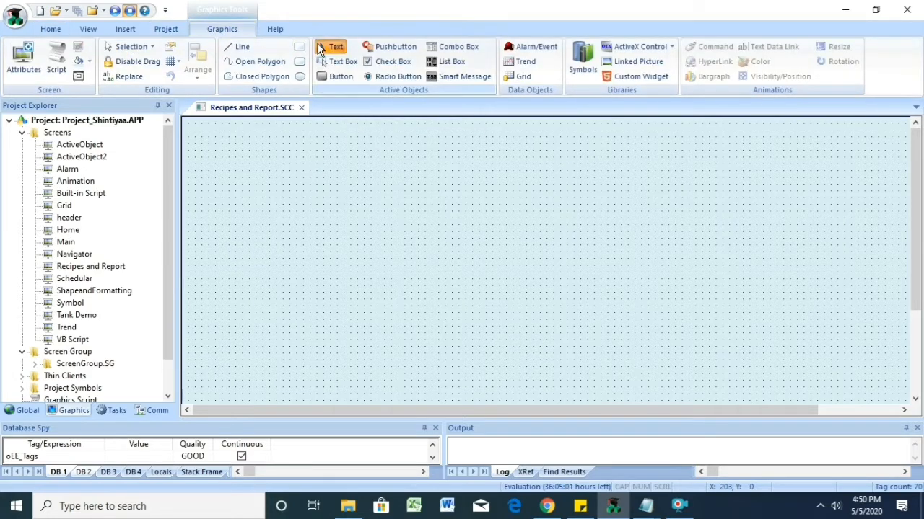
{"action": "left_click", "coordinate": [213, 162]}
{"action": "type", "text": "Recipe Name :"}
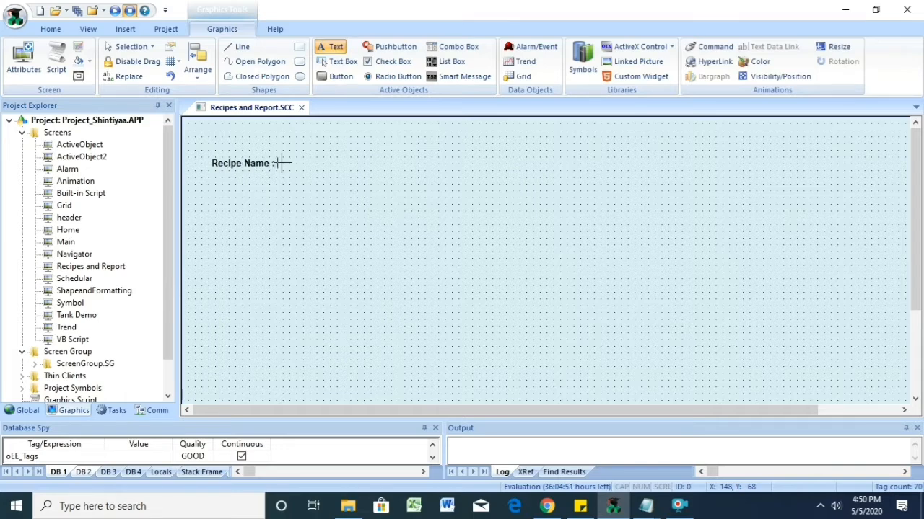
{"action": "type", "text": "##################"}
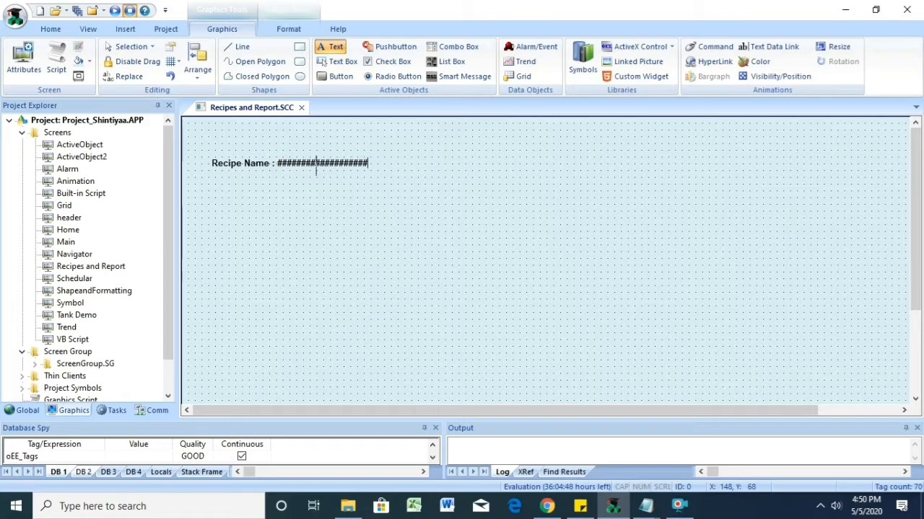
{"action": "key", "text": "Escape"}
- Apply a Text Data Link to the Recipe Name text and link it to the string tag RecipeName
{"action": "left_click", "coordinate": [336, 163]}
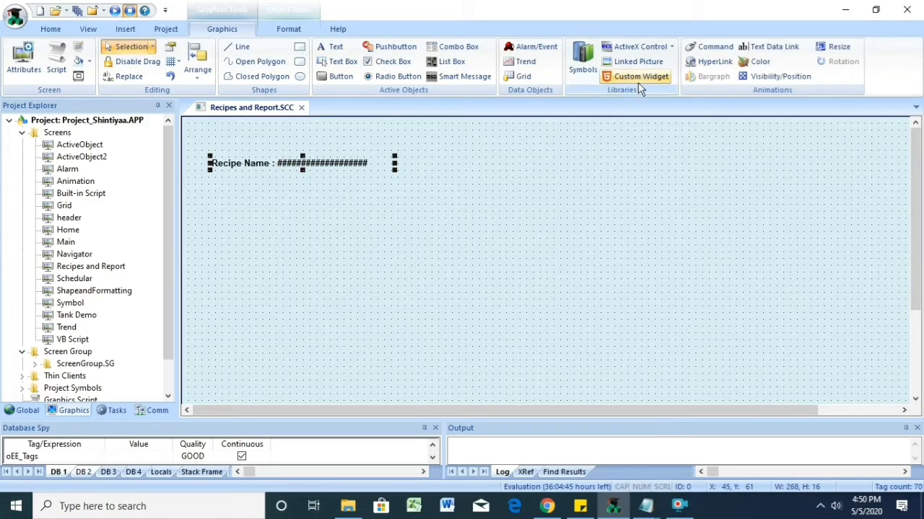
{"action": "left_click", "coordinate": [764, 45]}
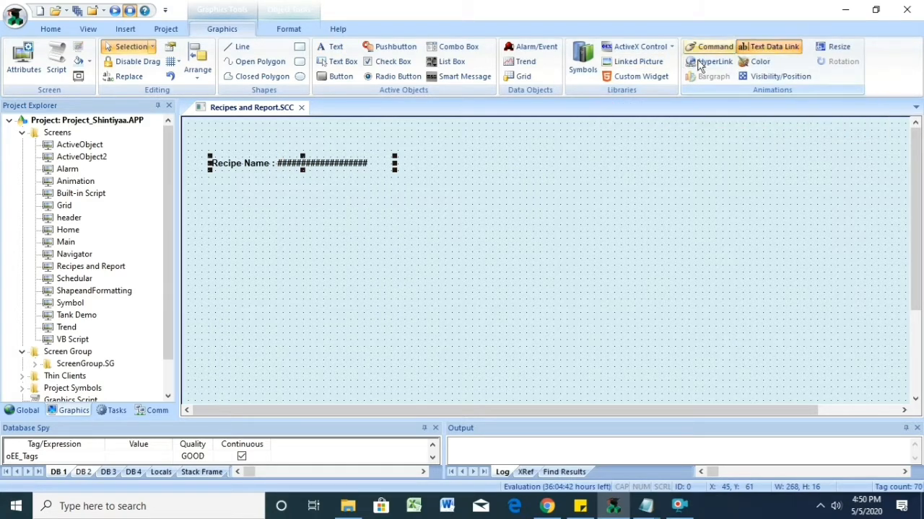
{"action": "double_click", "coordinate": [326, 165]}
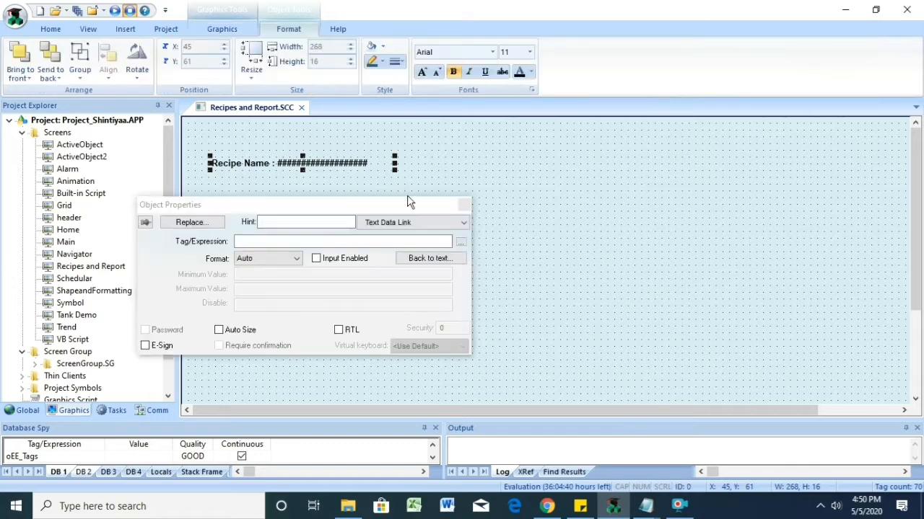
{"action": "left_click", "coordinate": [460, 243]}
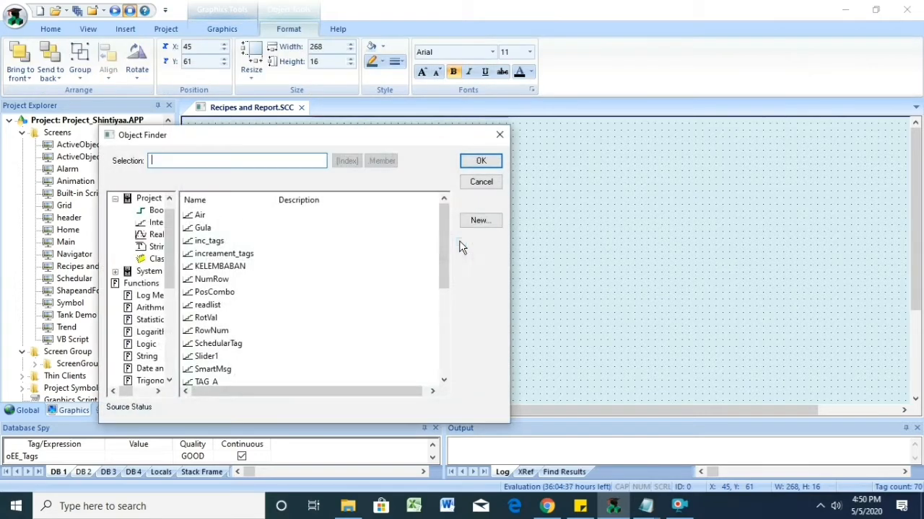
{"action": "left_click", "coordinate": [155, 248]}
{"action": "left_click", "coordinate": [218, 228]}
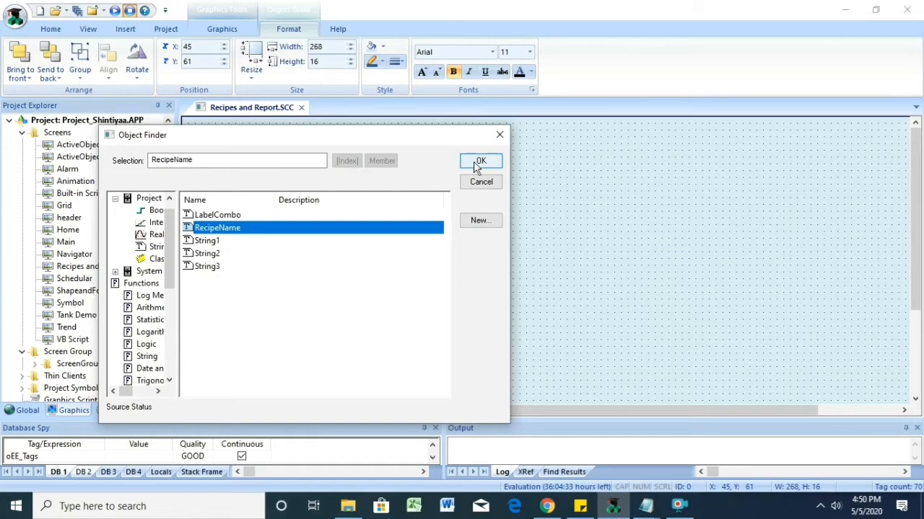
{"action": "left_click", "coordinate": [479, 162]}
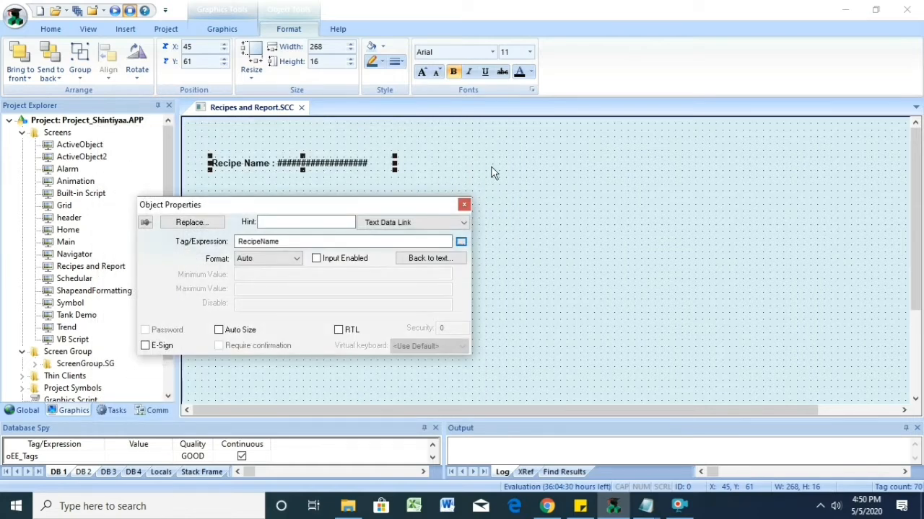
{"action": "left_click", "coordinate": [464, 204]}
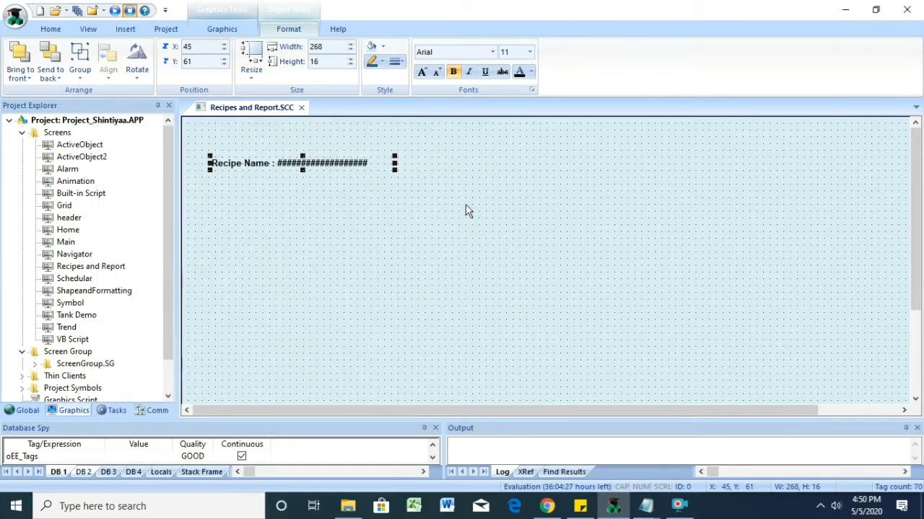
- Add the text "Tepung : ###" below the Recipe Name line
{"action": "left_click", "coordinate": [240, 188]}
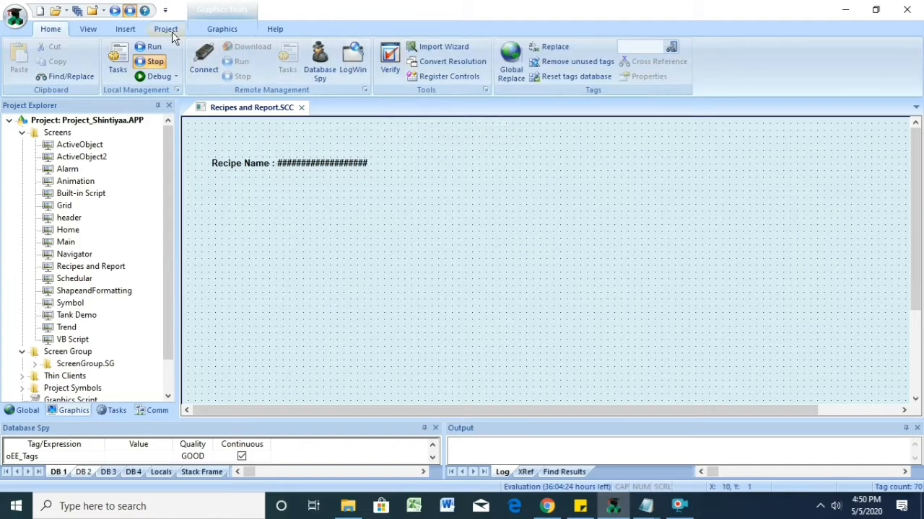
{"action": "left_click", "coordinate": [222, 29]}
{"action": "left_click", "coordinate": [331, 46]}
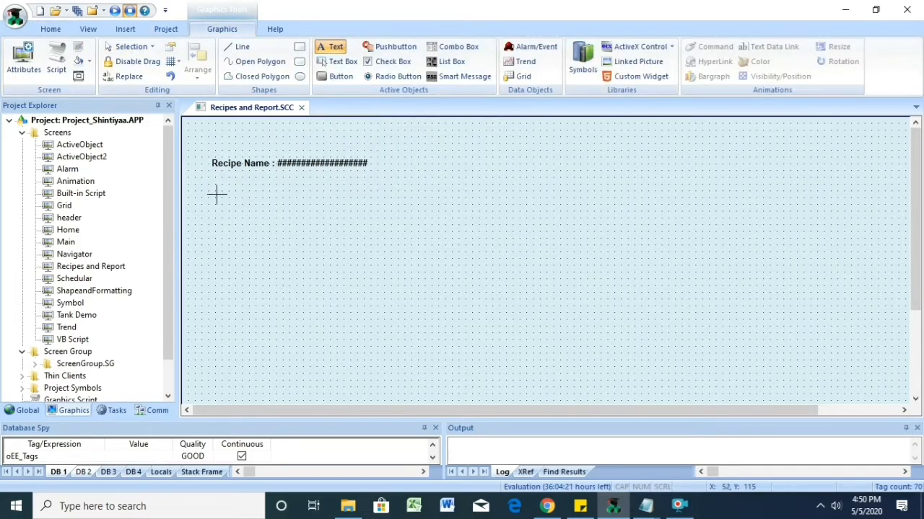
{"action": "left_click", "coordinate": [213, 191]}
{"action": "type", "text": "Tepung"}
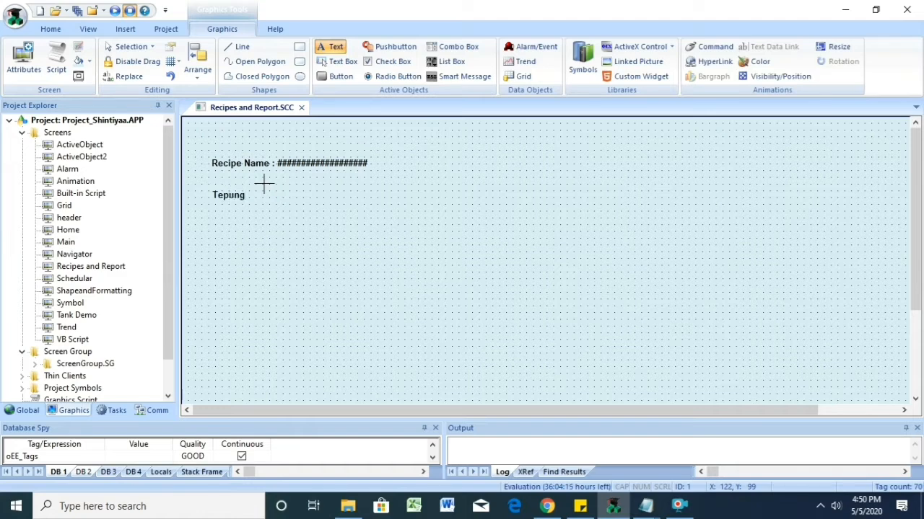
{"action": "type", "text": " : ###"}
{"action": "key", "text": "Escape"}
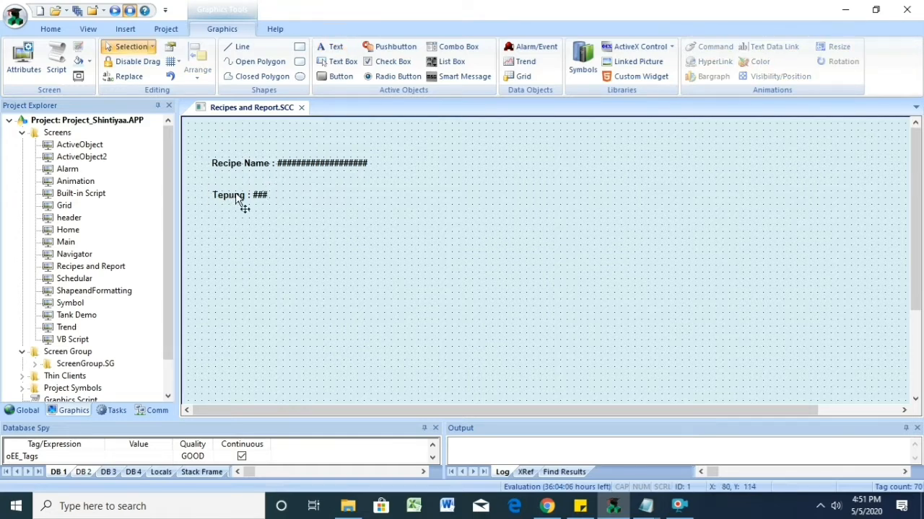
- Link the Tepung text's data link to the integer tag Tepung
{"action": "double_click", "coordinate": [238, 200]}
{"action": "left_click", "coordinate": [407, 254]}
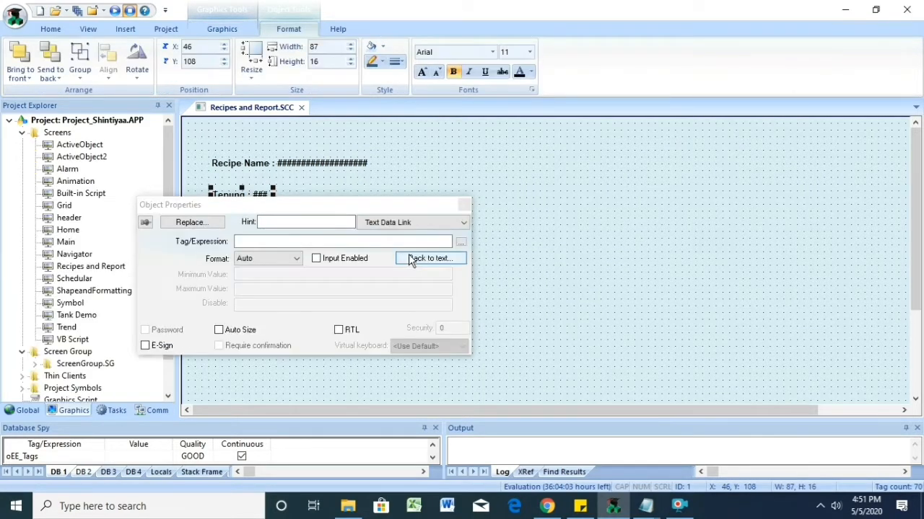
{"action": "left_click", "coordinate": [460, 242]}
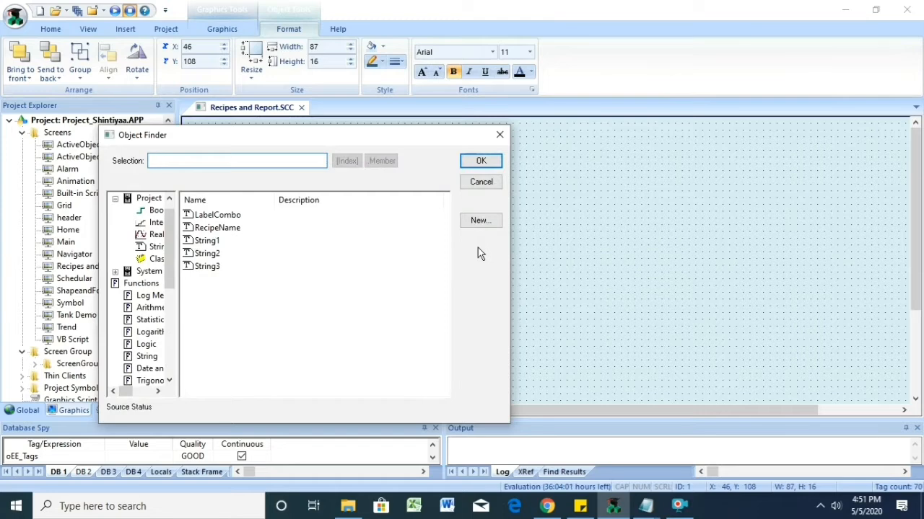
{"action": "left_click", "coordinate": [156, 222]}
{"action": "scroll", "coordinate": [220, 325], "scroll_direction": "down", "scroll_amount": 1}
{"action": "scroll", "coordinate": [222, 329], "scroll_direction": "down", "scroll_amount": 2}
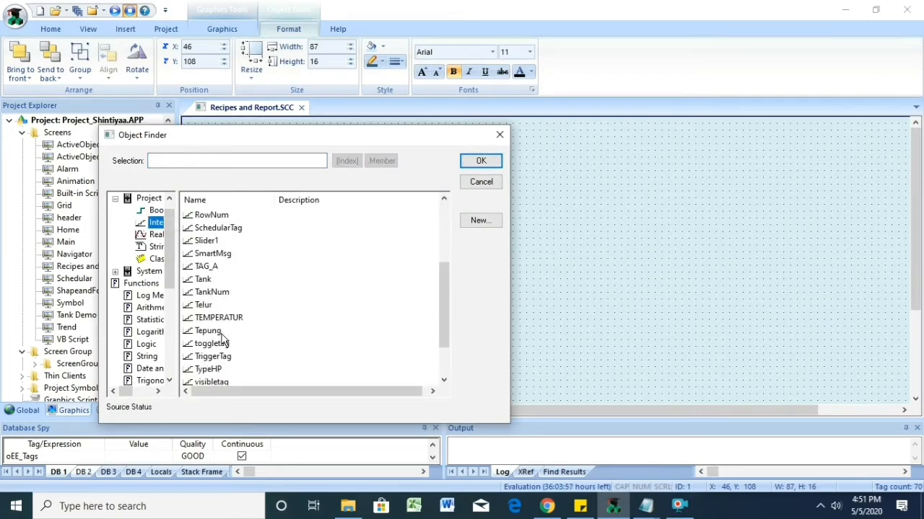
{"action": "left_click", "coordinate": [208, 330]}
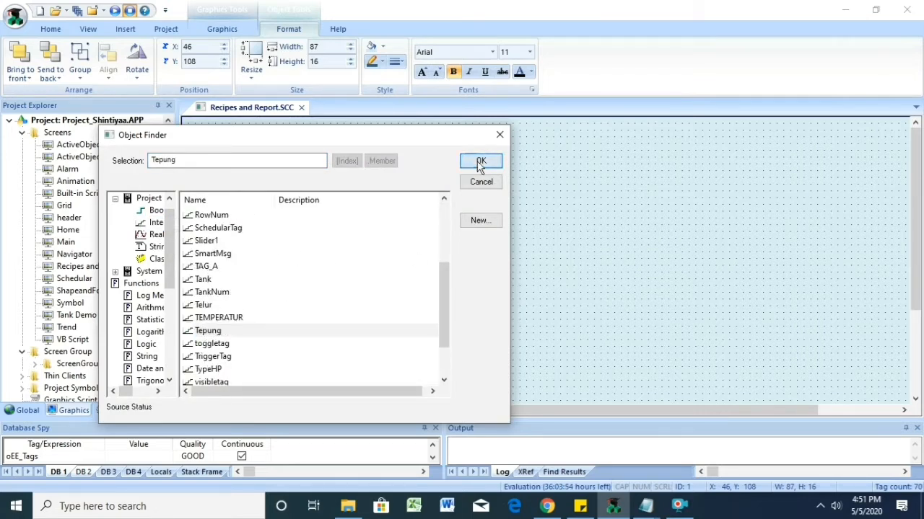
{"action": "left_click", "coordinate": [480, 161]}
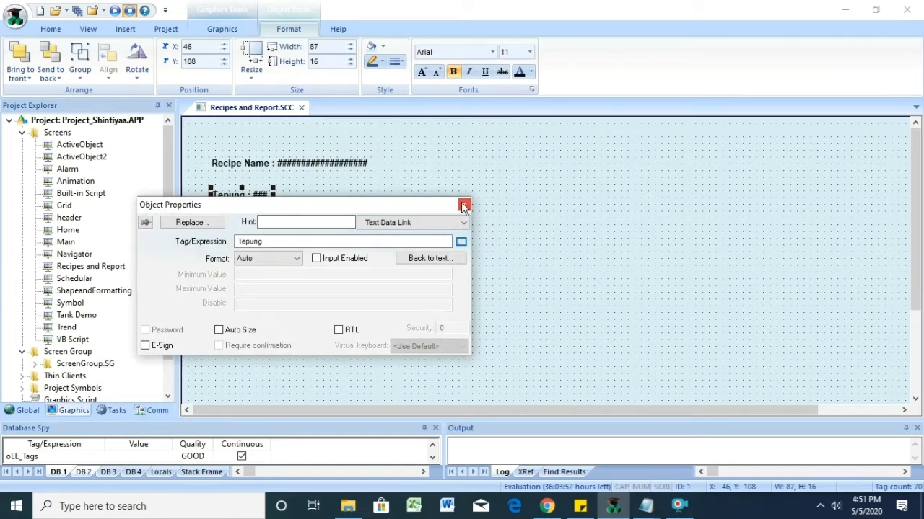
- Enable input on the data links of the Tepung and Recipe Name texts
{"action": "left_click", "coordinate": [335, 259]}
{"action": "left_click", "coordinate": [464, 205]}
{"action": "double_click", "coordinate": [292, 166]}
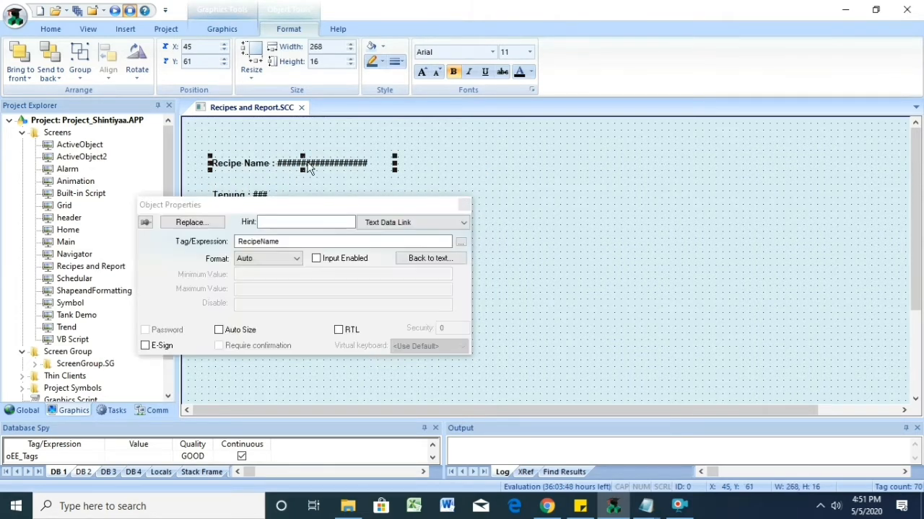
{"action": "left_click", "coordinate": [318, 258]}
{"action": "left_click", "coordinate": [464, 205]}
- Duplicate the Tepung text twice below itself and arrange the three texts in an evenly spaced, left-aligned column
{"action": "left_click", "coordinate": [257, 202]}
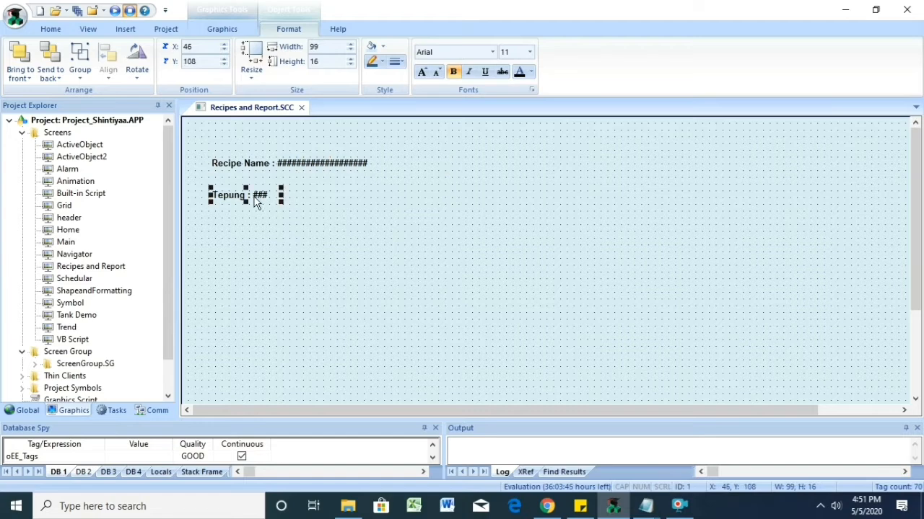
{"action": "left_click_drag", "start_coordinate": [257, 202], "coordinate": [256, 229]}
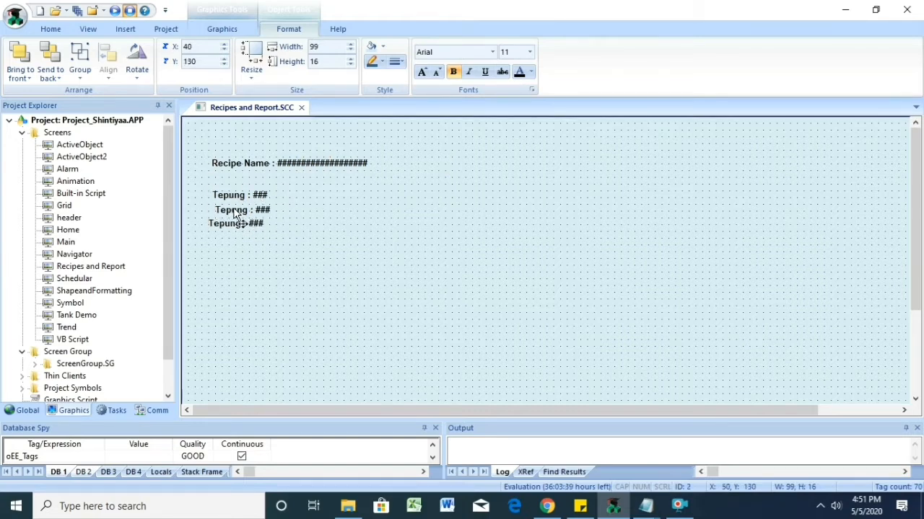
{"action": "left_click", "coordinate": [288, 232]}
{"action": "left_click_drag", "start_coordinate": [235, 225], "coordinate": [235, 232]}
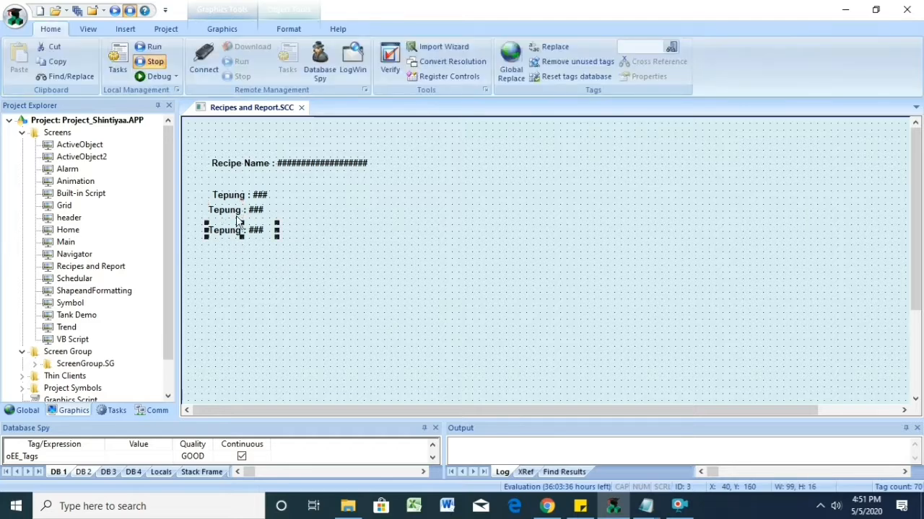
{"action": "left_click_drag", "start_coordinate": [233, 199], "coordinate": [230, 193]}
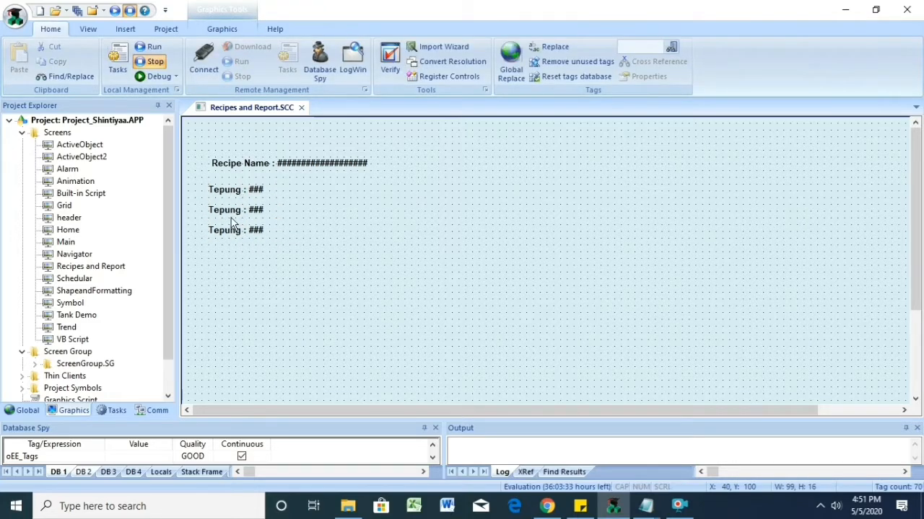
- Change the middle Tepung text's caption to "Gula : ###"
{"action": "double_click", "coordinate": [232, 209]}
{"action": "left_click", "coordinate": [430, 222]}
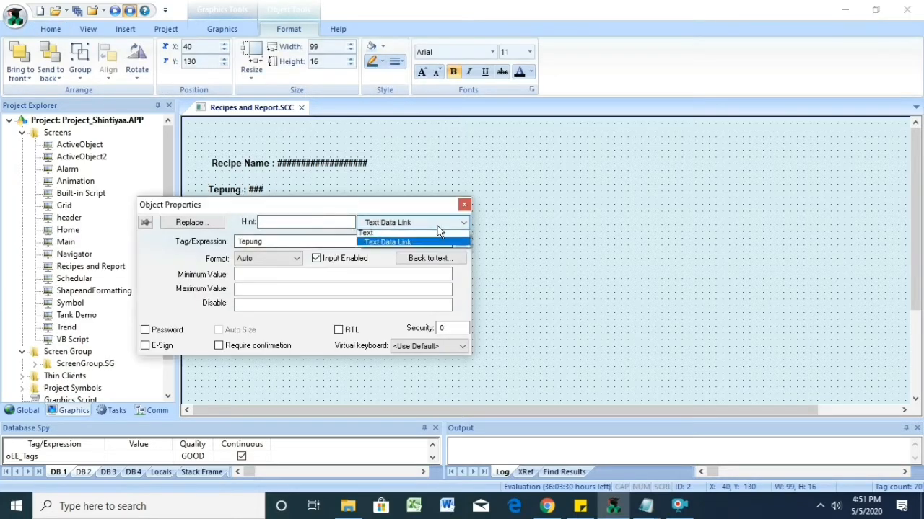
{"action": "left_click", "coordinate": [420, 229]}
{"action": "left_click_drag", "start_coordinate": [233, 253], "coordinate": [207, 254]}
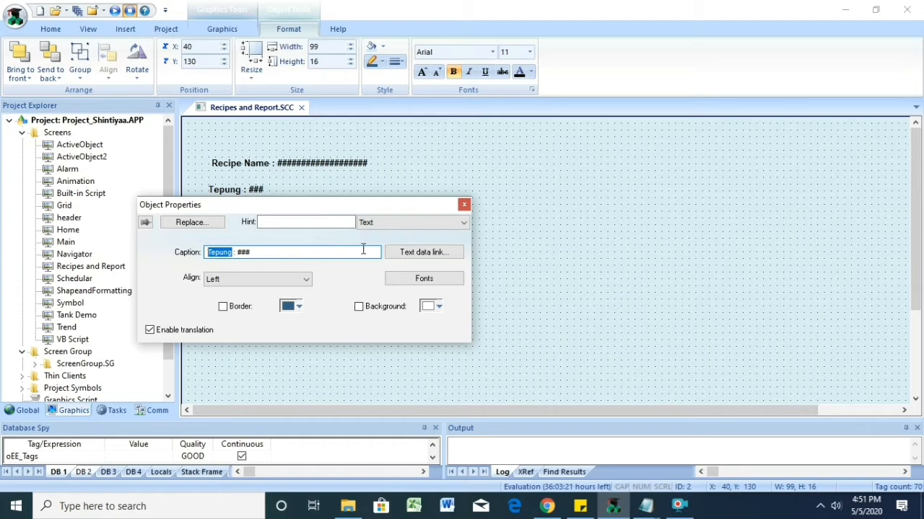
{"action": "type", "text": "Gula"}
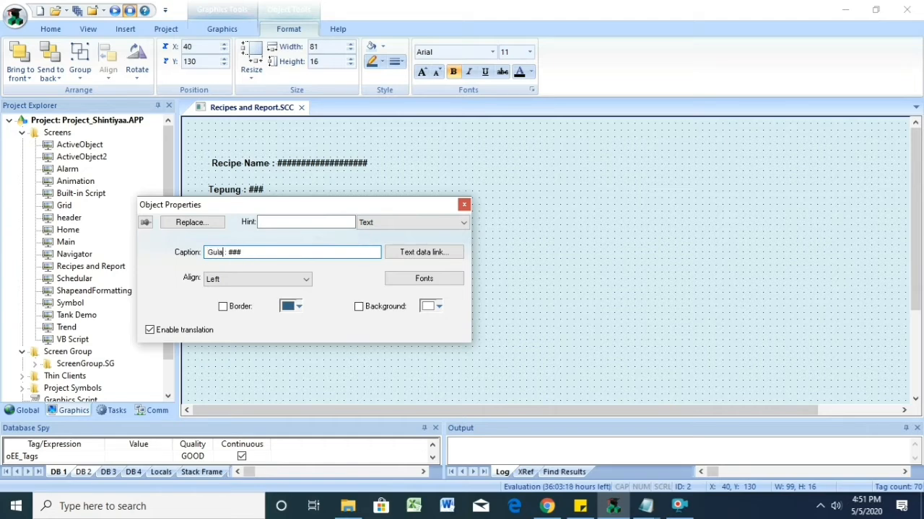
- Link the Gula text's data link to the integer tag Gula and close its properties
{"action": "left_click", "coordinate": [423, 252]}
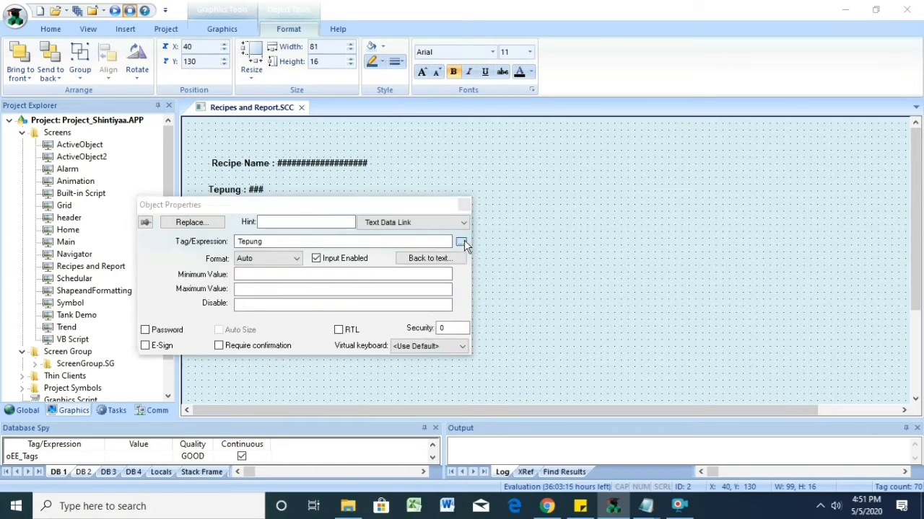
{"action": "left_click", "coordinate": [462, 242]}
{"action": "scroll", "coordinate": [223, 352], "scroll_direction": "down", "scroll_amount": 3}
{"action": "scroll", "coordinate": [225, 340], "scroll_direction": "up", "scroll_amount": 3}
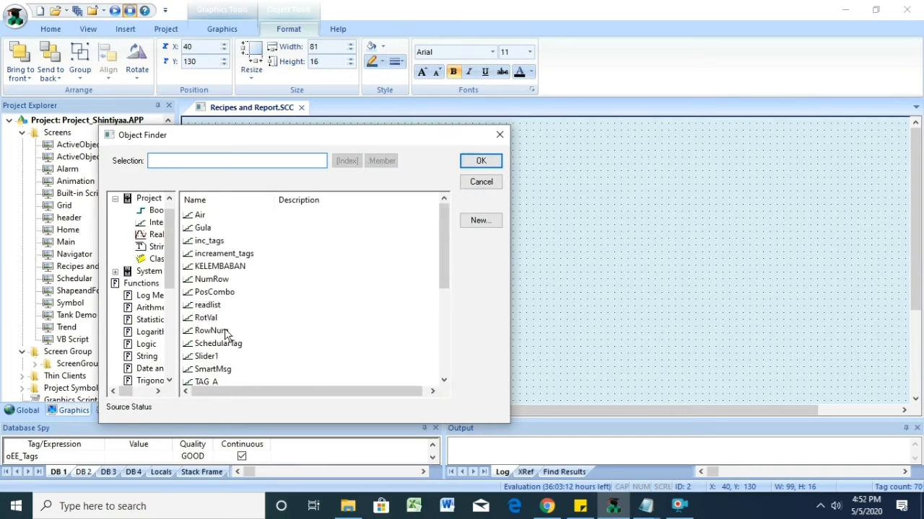
{"action": "left_click", "coordinate": [203, 228]}
{"action": "left_click", "coordinate": [481, 160]}
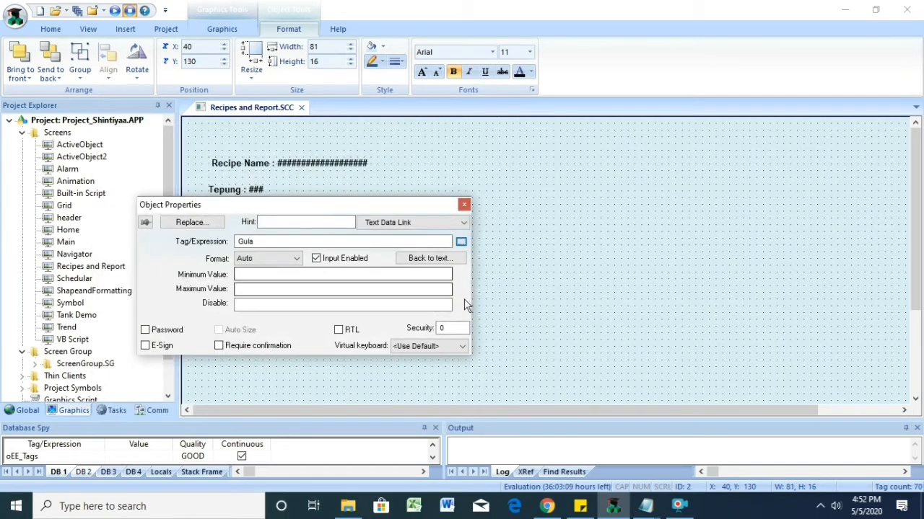
{"action": "left_click", "coordinate": [462, 205]}
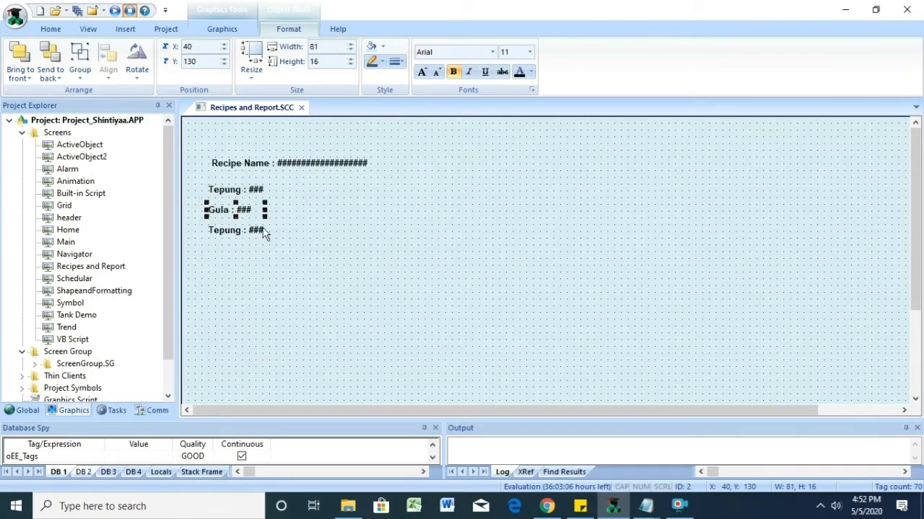
- Link the data link of the lowest Tepung text to the integer tag Telur
{"action": "left_click", "coordinate": [236, 231]}
{"action": "double_click", "coordinate": [235, 232]}
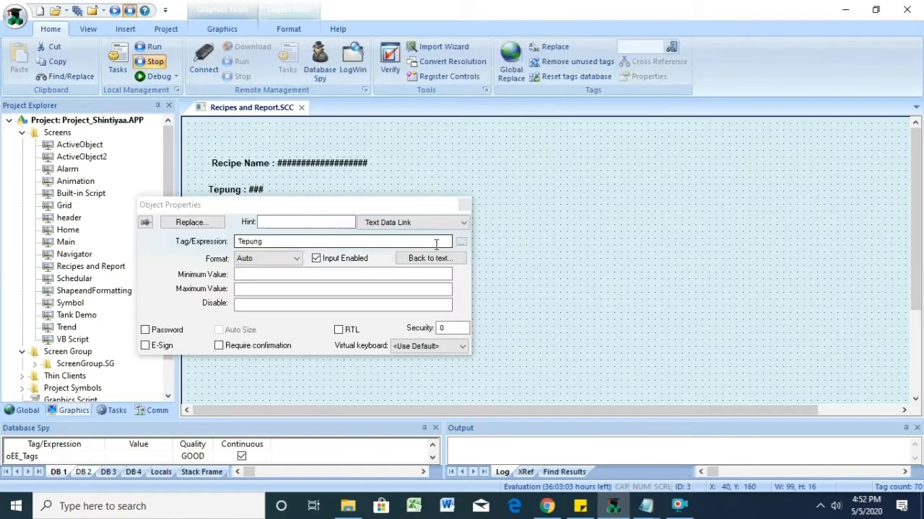
{"action": "left_click", "coordinate": [461, 242]}
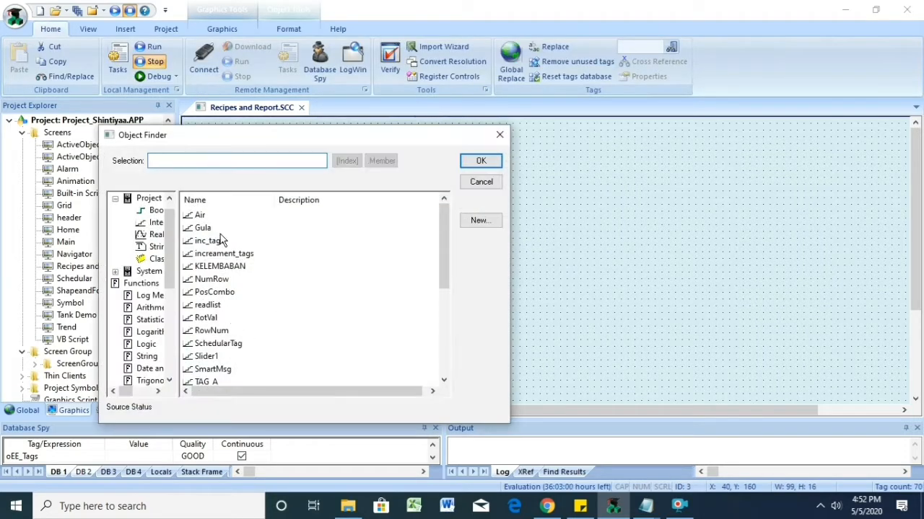
{"action": "scroll", "coordinate": [225, 288], "scroll_direction": "down", "scroll_amount": 4}
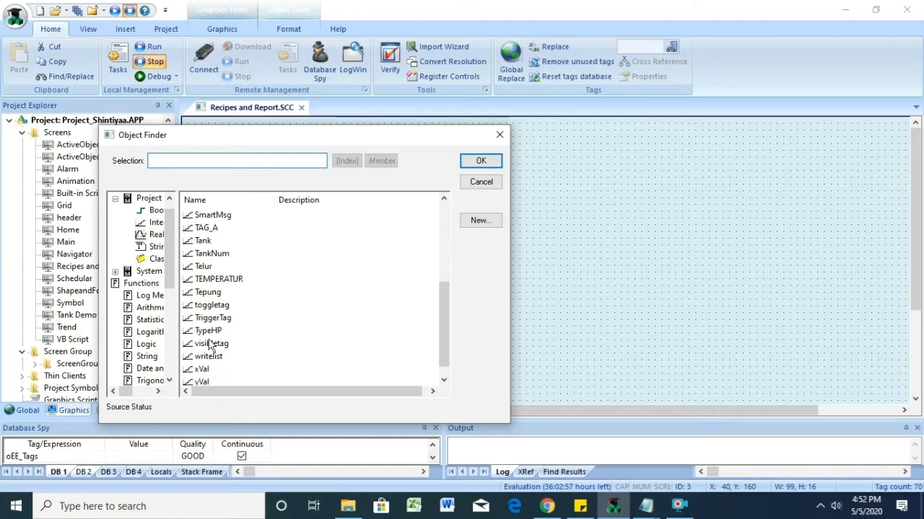
{"action": "double_click", "coordinate": [203, 267]}
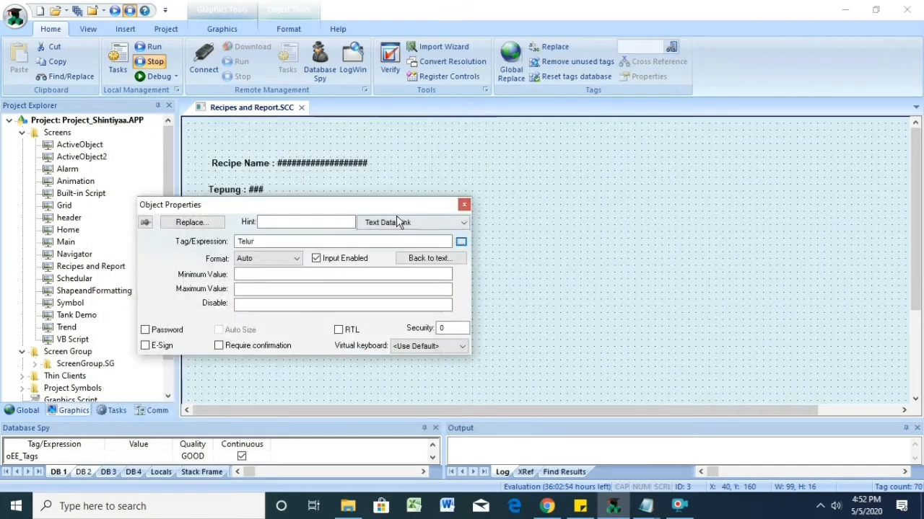
- Change the lowest text's caption to "Telur : ###" and close its properties
{"action": "left_click", "coordinate": [401, 222]}
{"action": "left_click", "coordinate": [376, 238]}
{"action": "left_click_drag", "start_coordinate": [232, 252], "coordinate": [219, 254]}
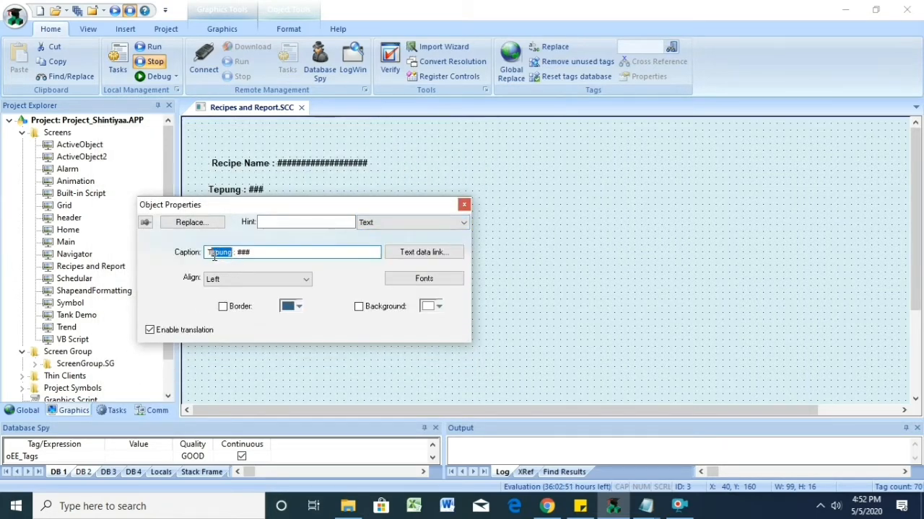
{"action": "type", "text": "elur"}
{"action": "left_click", "coordinate": [464, 205]}
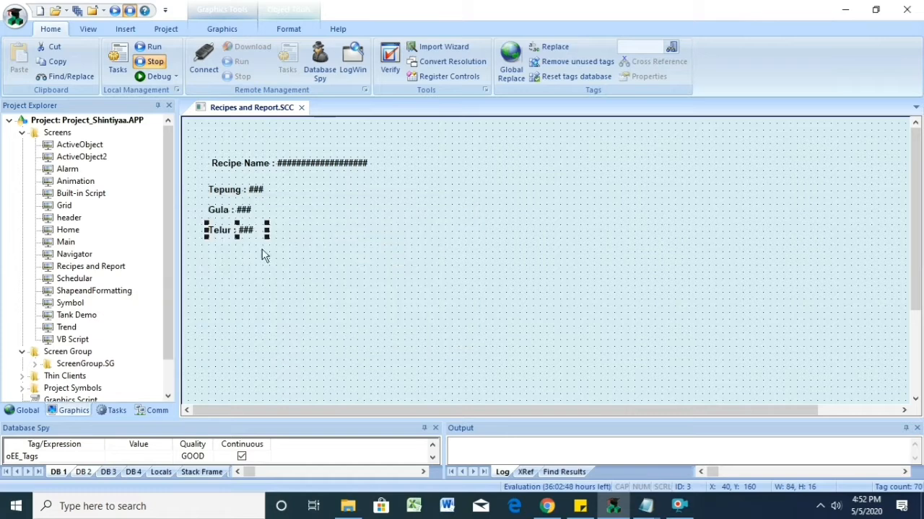
- Duplicate the Telur text below itself and link the copy's data link to the integer tag Air
{"action": "left_click_drag", "start_coordinate": [235, 231], "coordinate": [234, 251]}
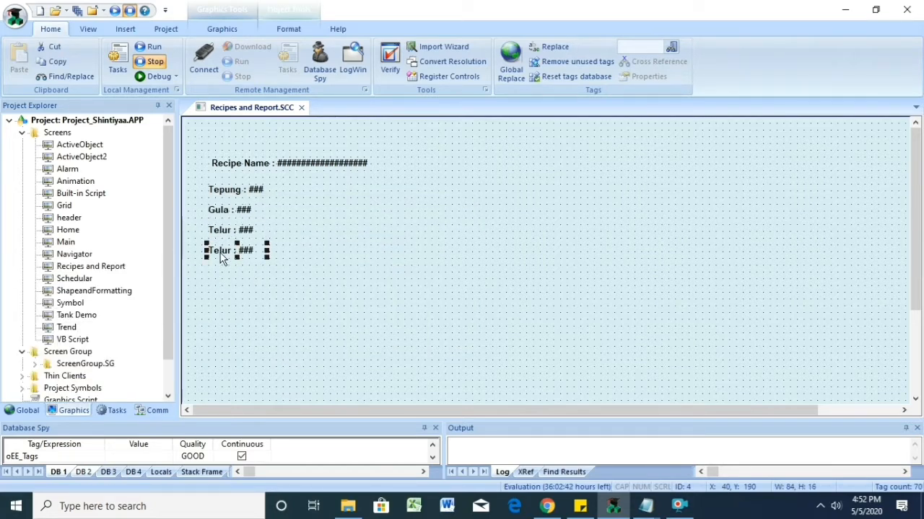
{"action": "double_click", "coordinate": [221, 258]}
{"action": "left_click", "coordinate": [462, 242]}
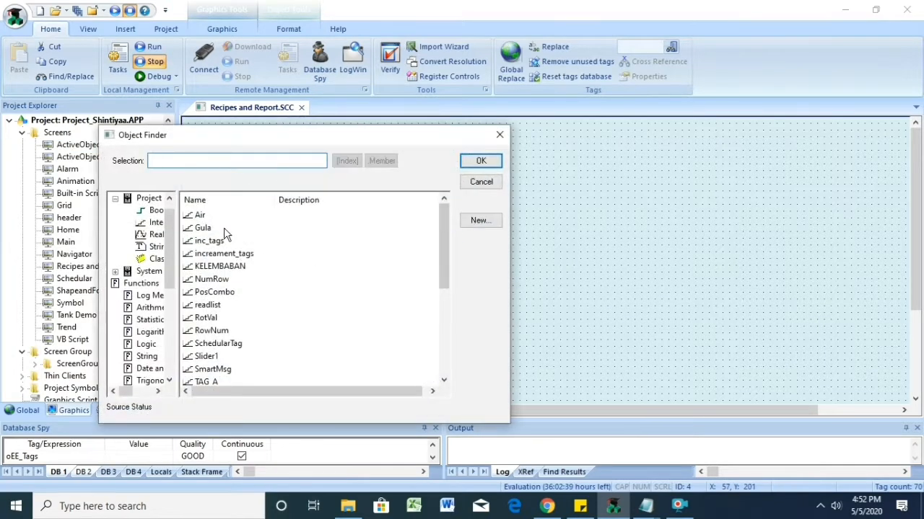
{"action": "left_click", "coordinate": [205, 215]}
{"action": "left_click", "coordinate": [480, 161]}
- Change the caption of the lower Telur text to "Air : ###" and close its properties
{"action": "left_click", "coordinate": [412, 222]}
{"action": "left_click", "coordinate": [382, 231]}
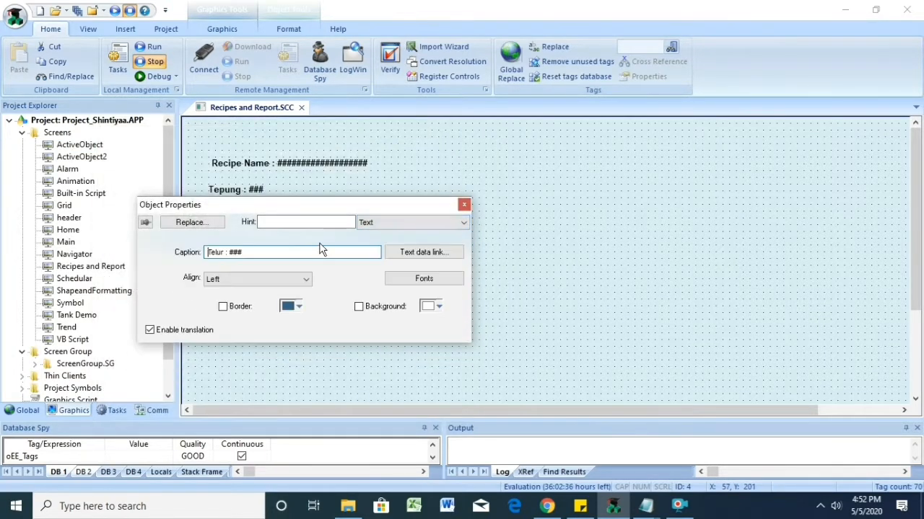
{"action": "double_click", "coordinate": [217, 252]}
{"action": "type", "text": "Air"}
{"action": "left_click", "coordinate": [464, 205]}
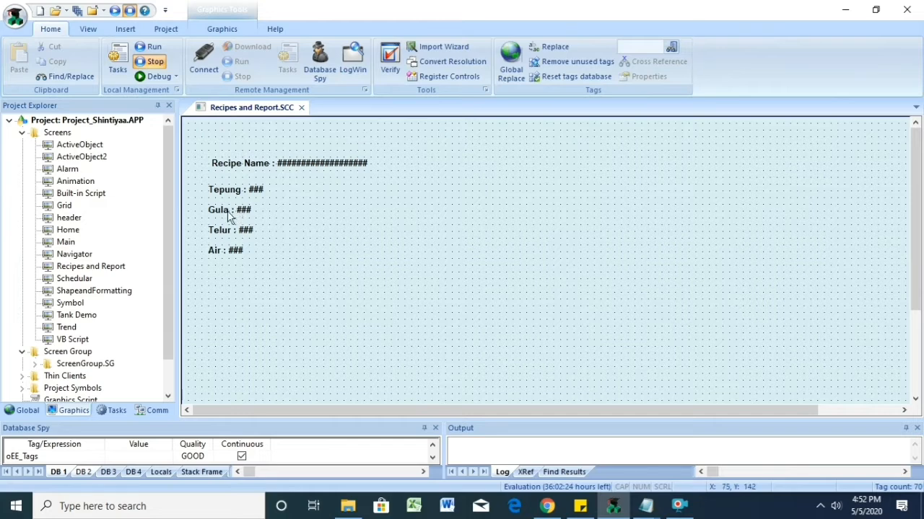
- Move the Recipe Name text slightly up and to the left of the ingredient column's edge
{"action": "left_click_drag", "start_coordinate": [235, 164], "coordinate": [225, 157]}
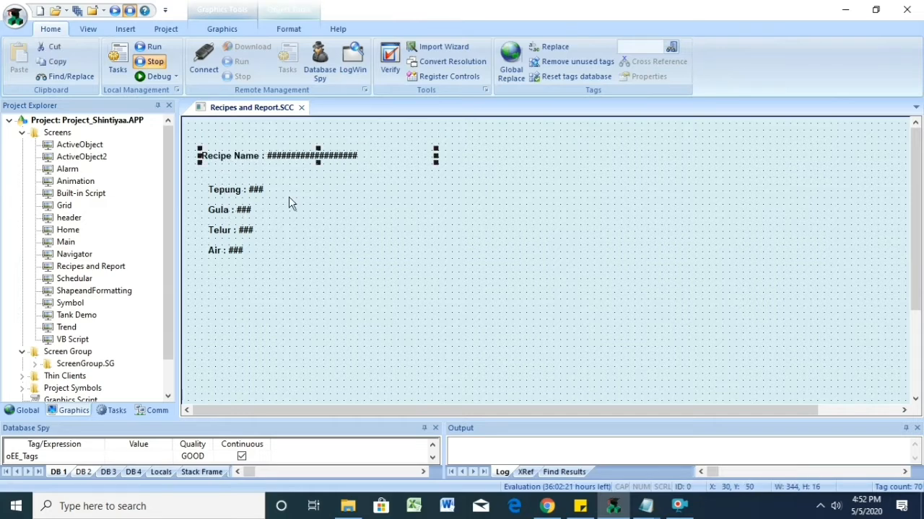
{"action": "left_click", "coordinate": [223, 258]}
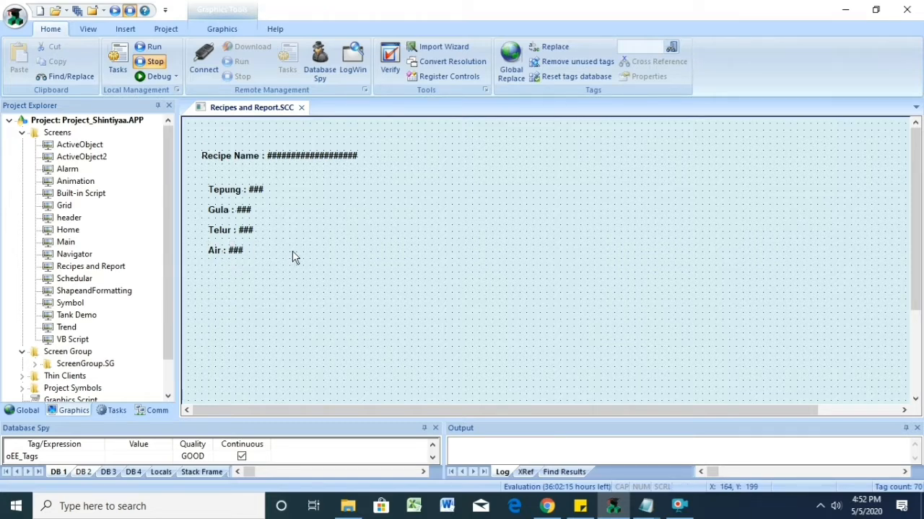
- Draw a button about 71 by 41 below the Air text and caption it "Save"
{"action": "left_click", "coordinate": [222, 29]}
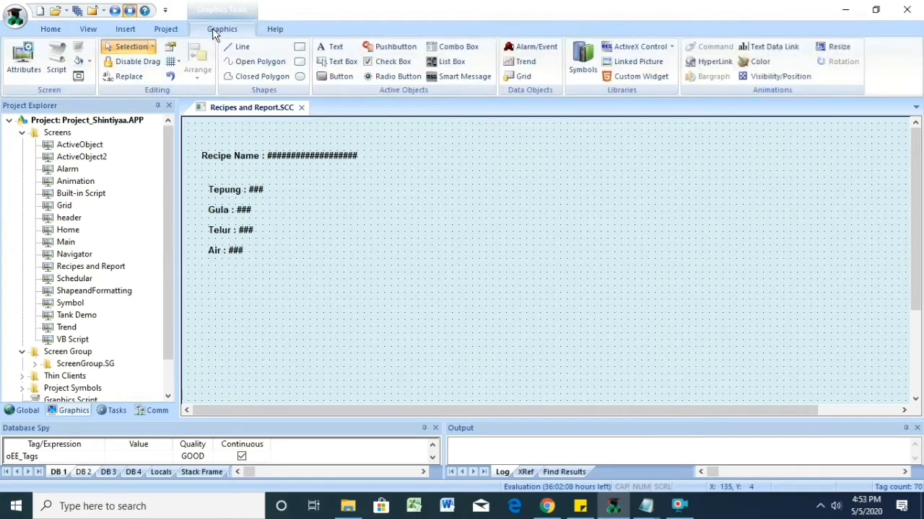
{"action": "left_click", "coordinate": [333, 77]}
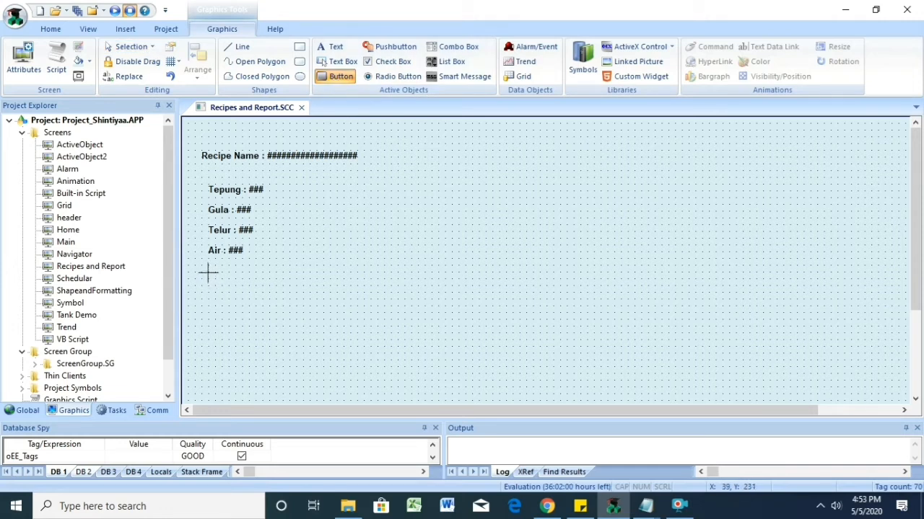
{"action": "left_click_drag", "start_coordinate": [208, 271], "coordinate": [257, 301]}
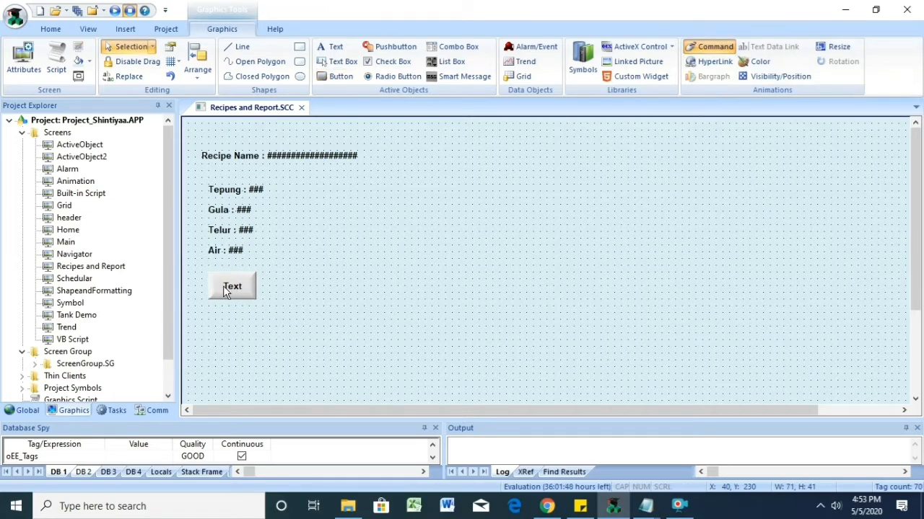
{"action": "double_click", "coordinate": [232, 288]}
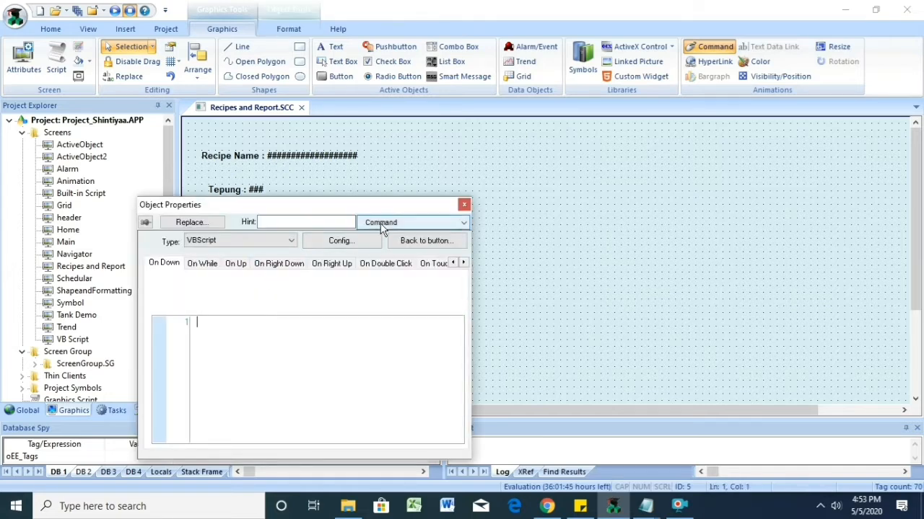
{"action": "left_click", "coordinate": [411, 222]}
{"action": "left_click", "coordinate": [379, 234]}
{"action": "left_click_drag", "start_coordinate": [169, 261], "coordinate": [121, 258]}
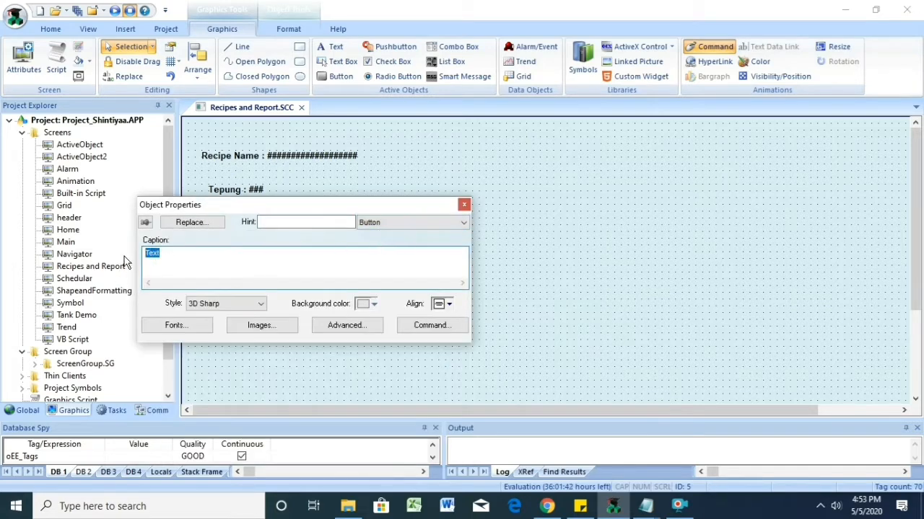
{"action": "type", "text": "Save"}
- Set the Save button's Command animation type to Built-in Language
{"action": "left_click", "coordinate": [433, 222]}
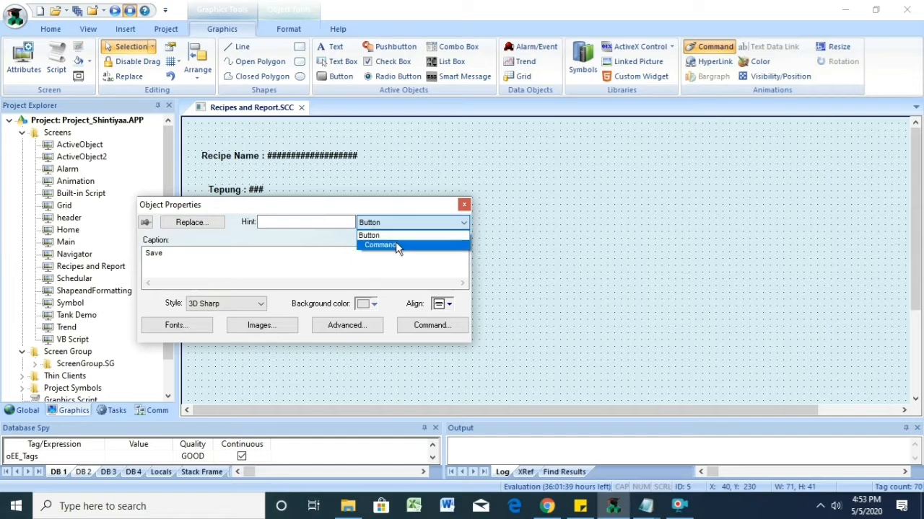
{"action": "left_click", "coordinate": [395, 244]}
{"action": "left_click", "coordinate": [278, 241]}
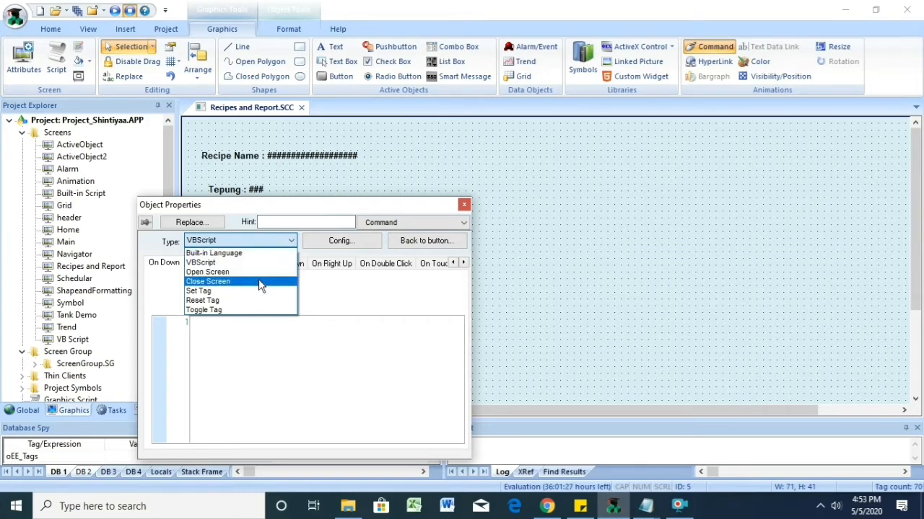
{"action": "left_click", "coordinate": [267, 253]}
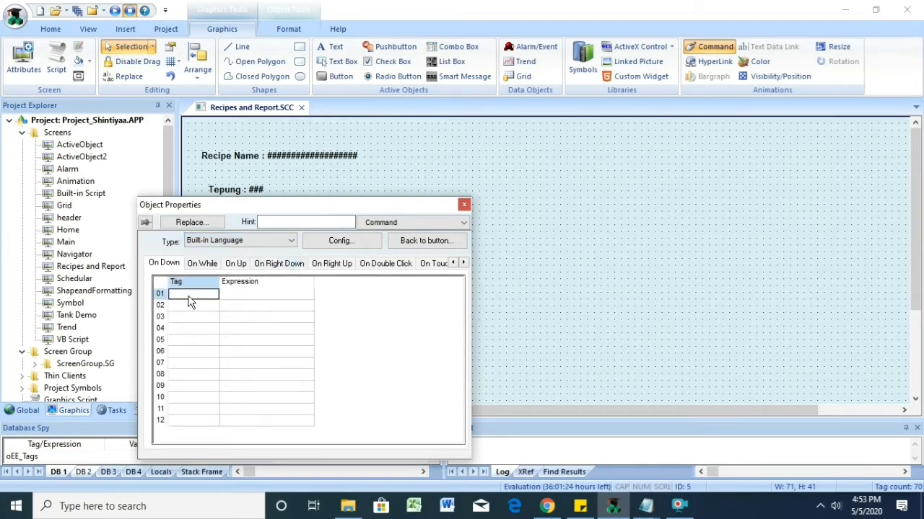
- Enter RecStatus as the first On Down tag of the Save button and create it as an Integer tag with Server scope
{"action": "type", "text": "RecStatus"}
{"action": "left_click", "coordinate": [261, 302]}
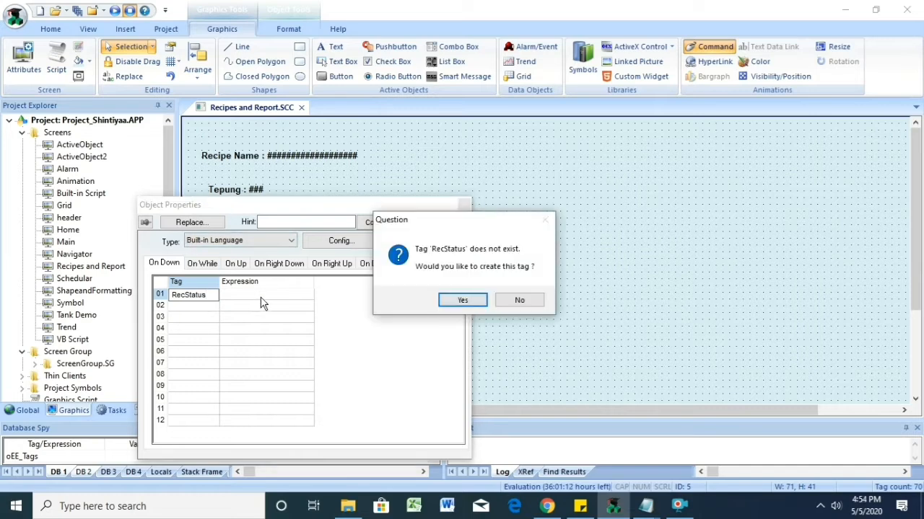
{"action": "left_click", "coordinate": [462, 300]}
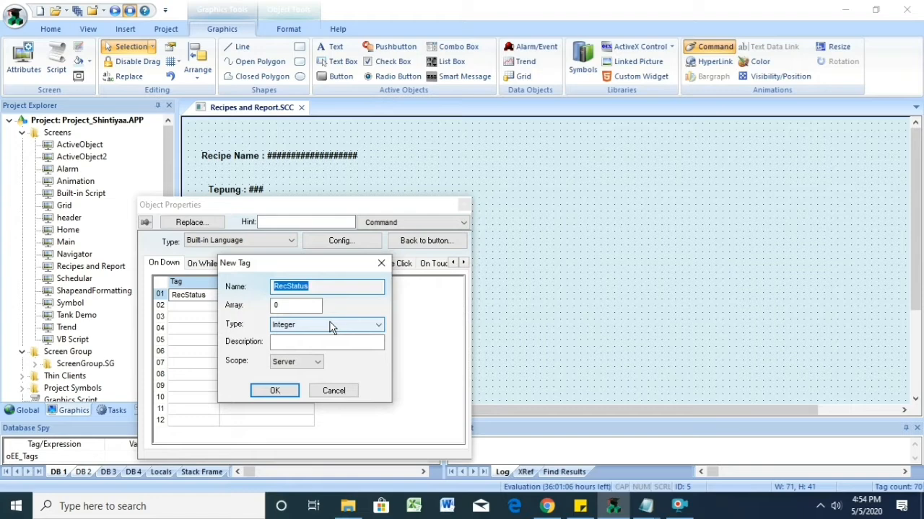
{"action": "left_click", "coordinate": [274, 390]}
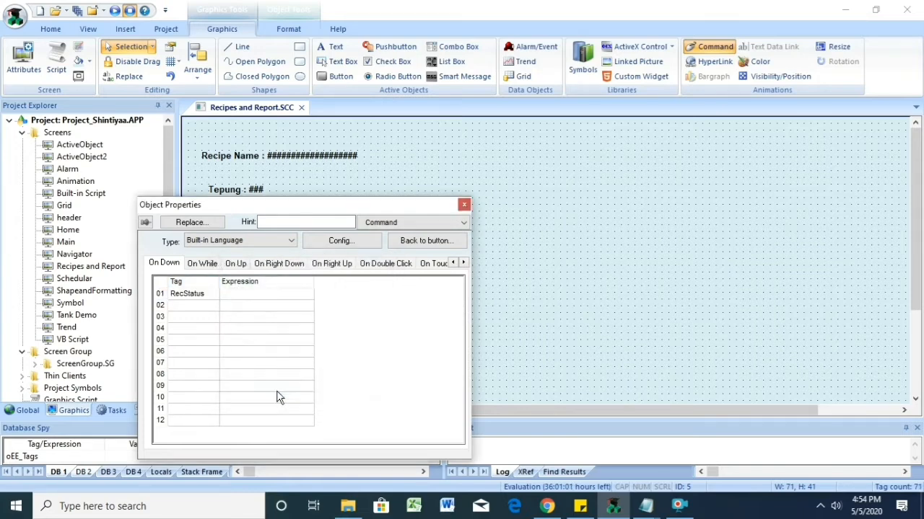
- Open the Recipe function's reference page through the Recipes topic under Background Tasks in the Technical Reference
{"action": "left_click", "coordinate": [258, 297]}
{"action": "left_click_drag", "start_coordinate": [220, 206], "coordinate": [371, 170]}
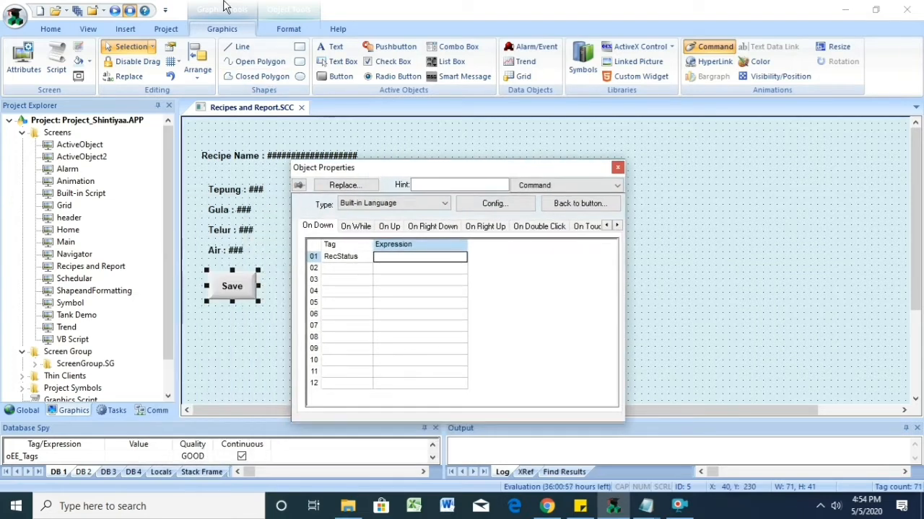
{"action": "left_click", "coordinate": [343, 33]}
{"action": "left_click", "coordinate": [52, 58]}
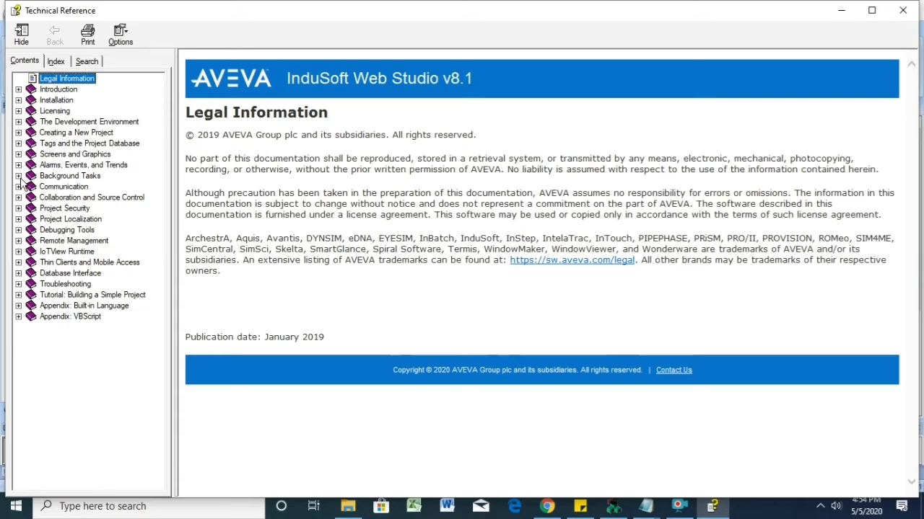
{"action": "left_click", "coordinate": [19, 176]}
{"action": "left_click", "coordinate": [63, 208]}
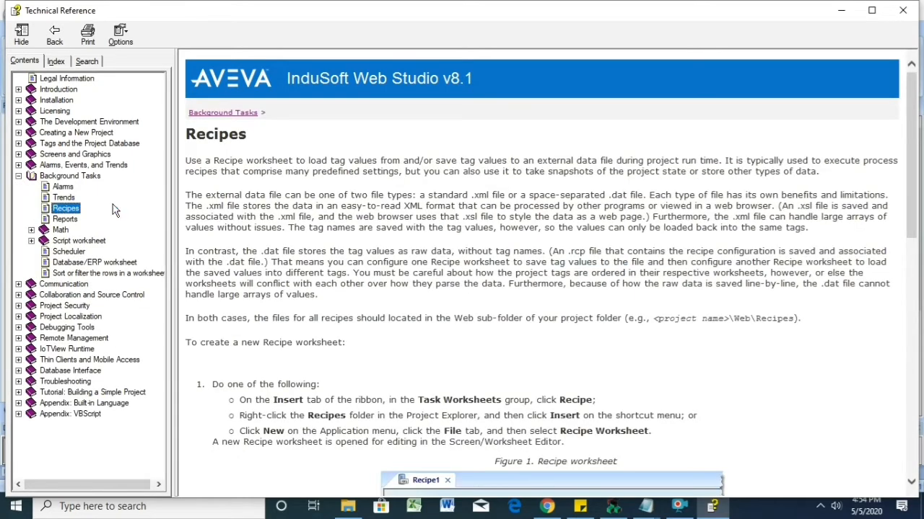
{"action": "scroll", "coordinate": [343, 372], "scroll_direction": "down", "scroll_amount": 6}
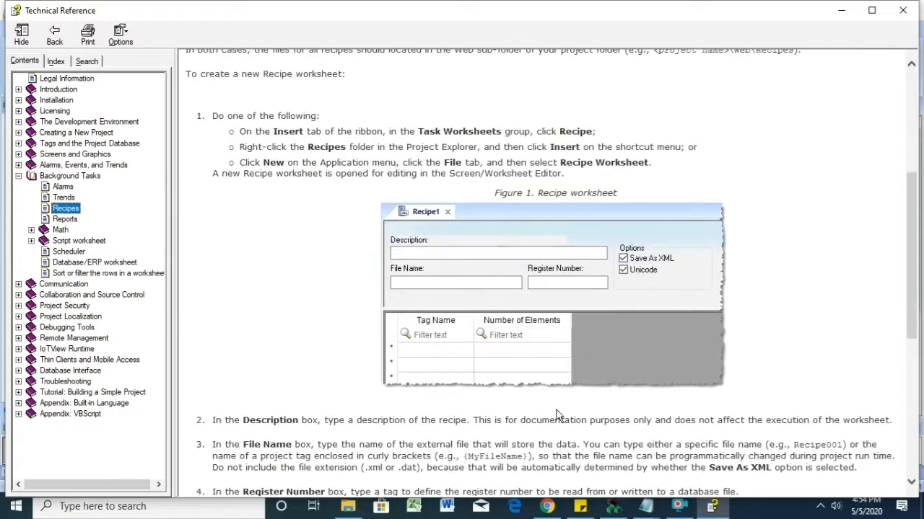
{"action": "scroll", "coordinate": [501, 377], "scroll_direction": "down", "scroll_amount": 8}
{"action": "left_click", "coordinate": [486, 407]}
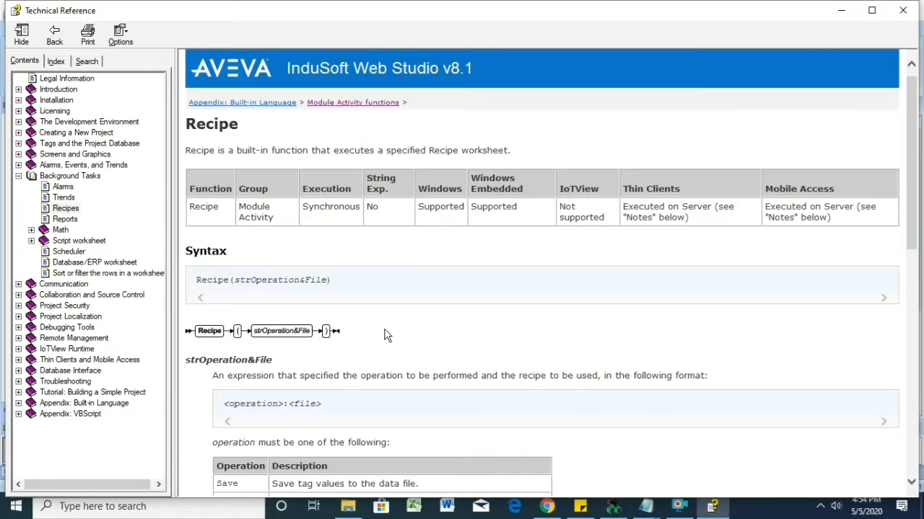
- Review the Recipe function's operations and copy the example expression Recipe("Save:Recipe1")
{"action": "scroll", "coordinate": [385, 334], "scroll_direction": "down", "scroll_amount": 7}
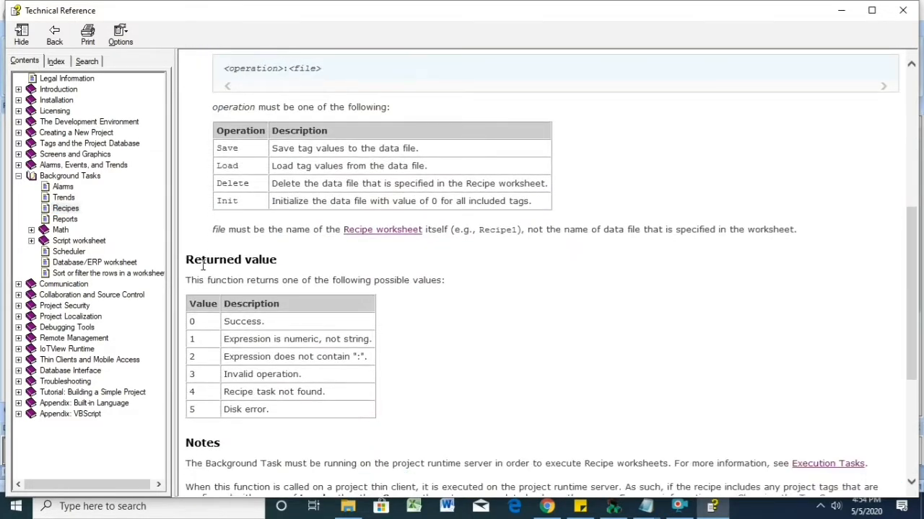
{"action": "scroll", "coordinate": [342, 333], "scroll_direction": "down", "scroll_amount": 5}
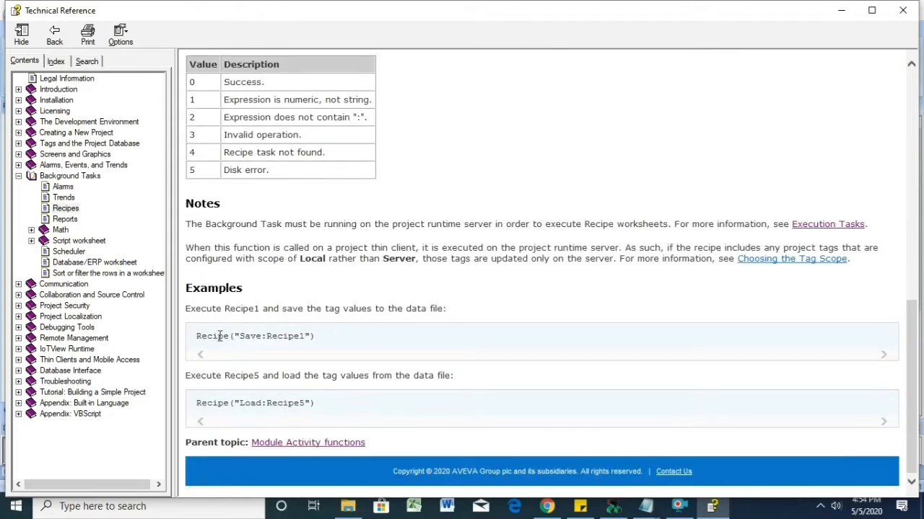
{"action": "scroll", "coordinate": [219, 336], "scroll_direction": "up", "scroll_amount": 8}
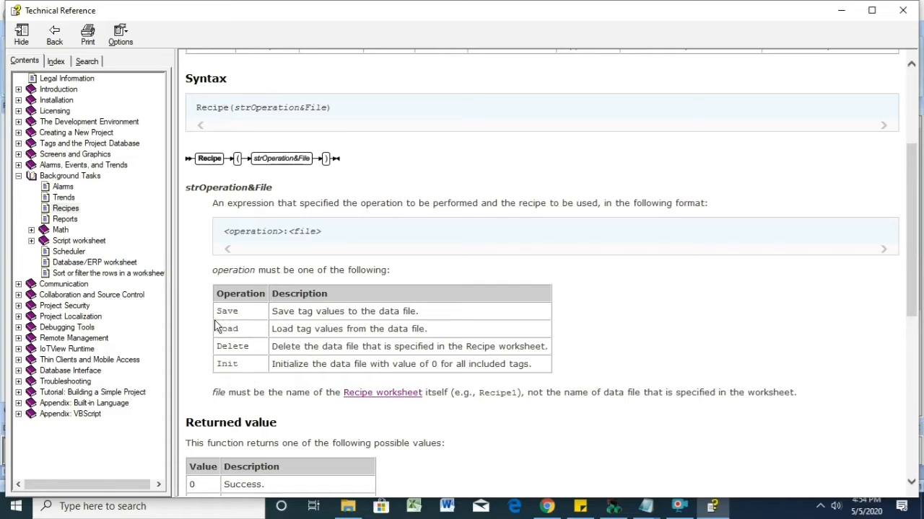
{"action": "left_click_drag", "start_coordinate": [224, 311], "coordinate": [421, 311]}
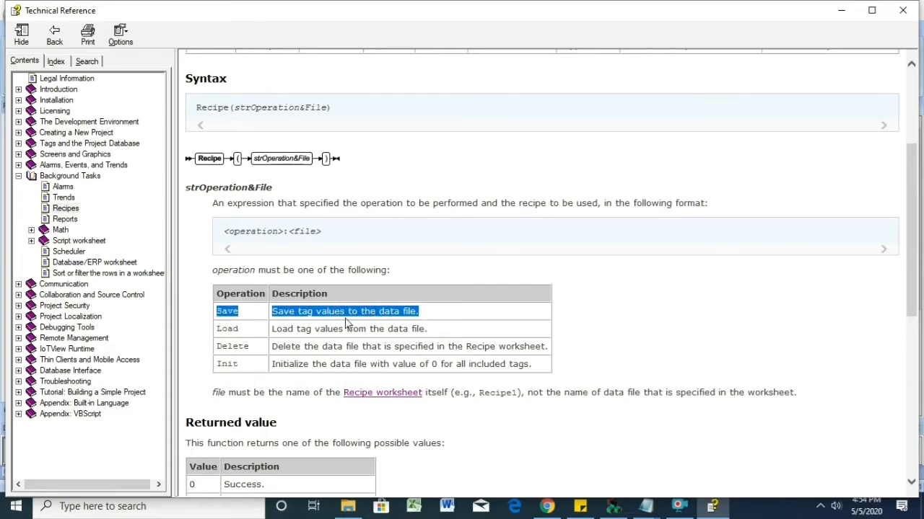
{"action": "scroll", "coordinate": [347, 323], "scroll_direction": "down", "scroll_amount": 6}
{"action": "left_click_drag", "start_coordinate": [197, 337], "coordinate": [318, 342]}
{"action": "key", "text": "ctrl+c"}
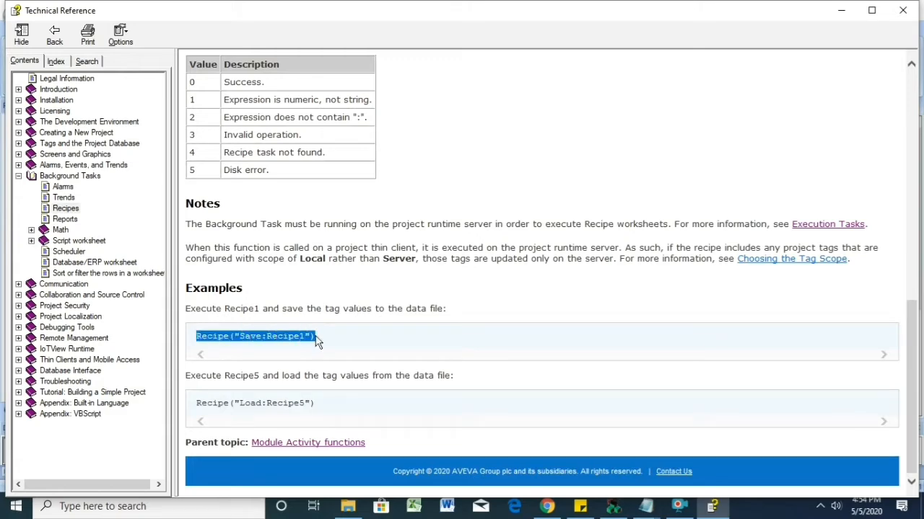
- Close the reference and set the Save button's RecStatus expression to Recipe("Save:Recipe1")
{"action": "left_click", "coordinate": [902, 11]}
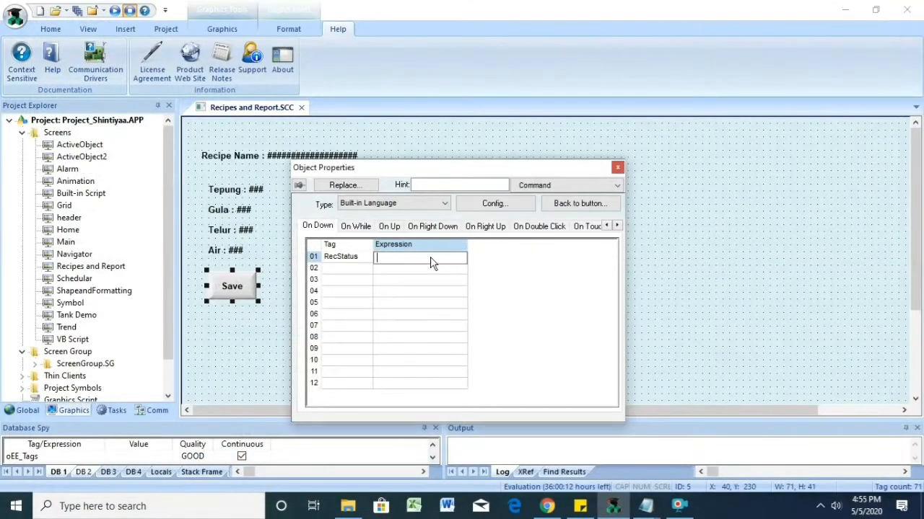
{"action": "key", "text": "ctrl+v"}
{"action": "left_click", "coordinate": [617, 168]}
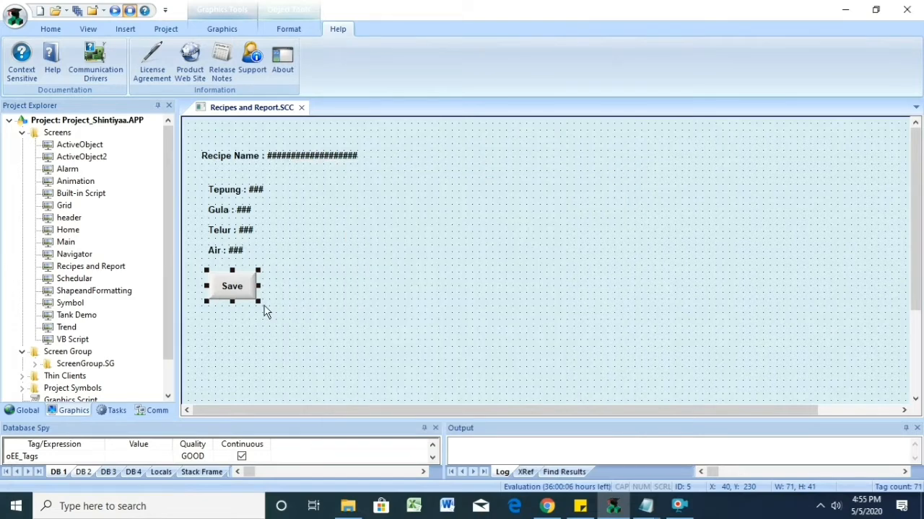
- Place a text reading "Status : #" just below the Save button
{"action": "left_click", "coordinate": [292, 28]}
{"action": "scroll", "coordinate": [281, 45], "scroll_direction": "up", "scroll_amount": 1}
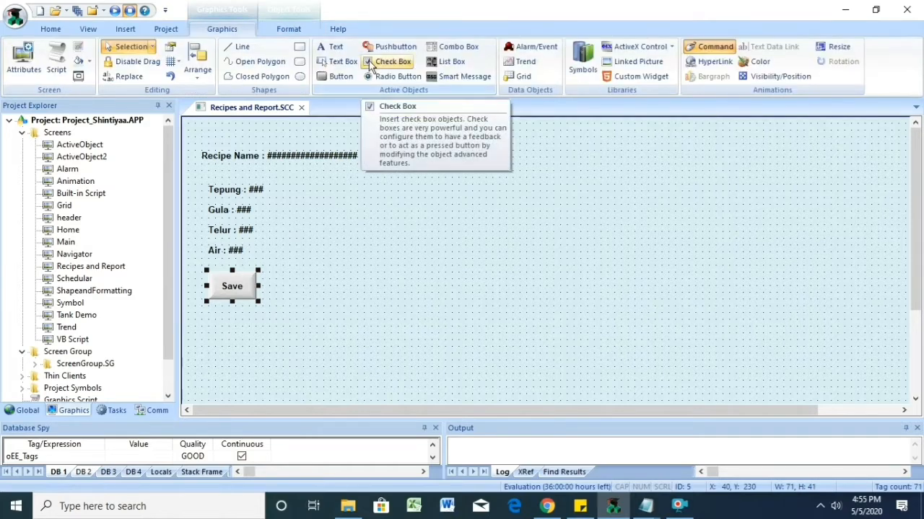
{"action": "left_click", "coordinate": [331, 46]}
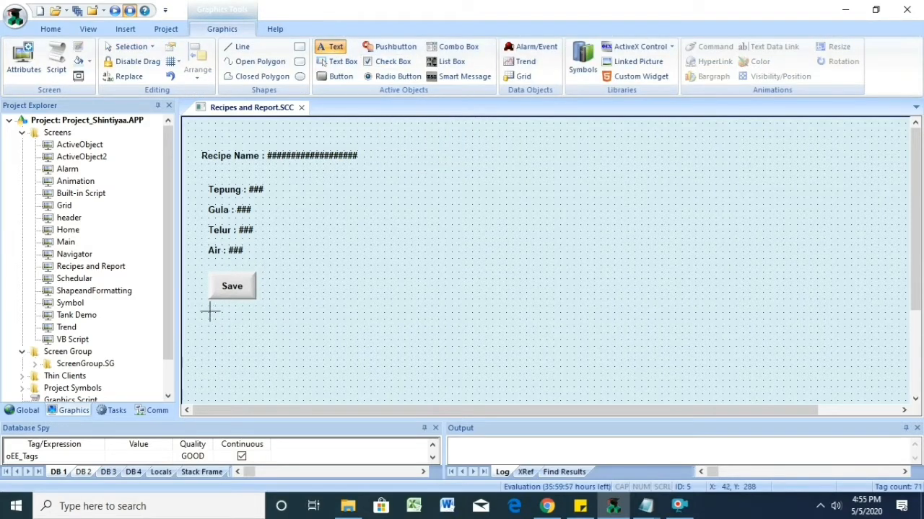
{"action": "type", "text": "Status"}
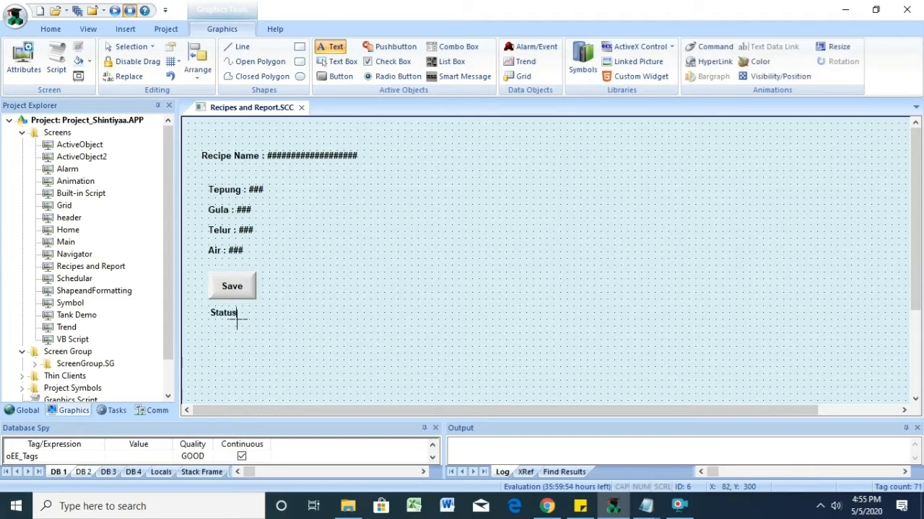
{"action": "type", "text": " : #"}
- Link the Status text to the RecStatus tag with a Text Data Link, leaving input disabled
{"action": "double_click", "coordinate": [231, 313]}
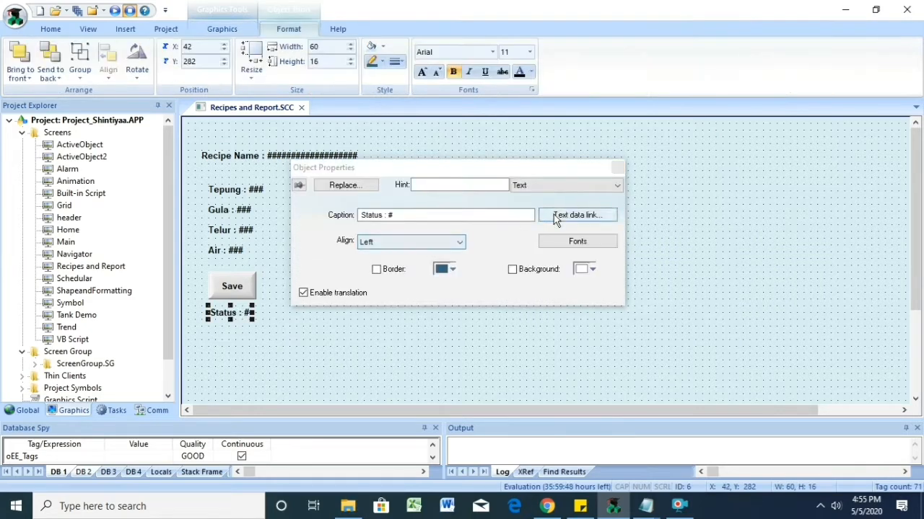
{"action": "left_click", "coordinate": [577, 215]}
{"action": "left_click", "coordinate": [612, 205]}
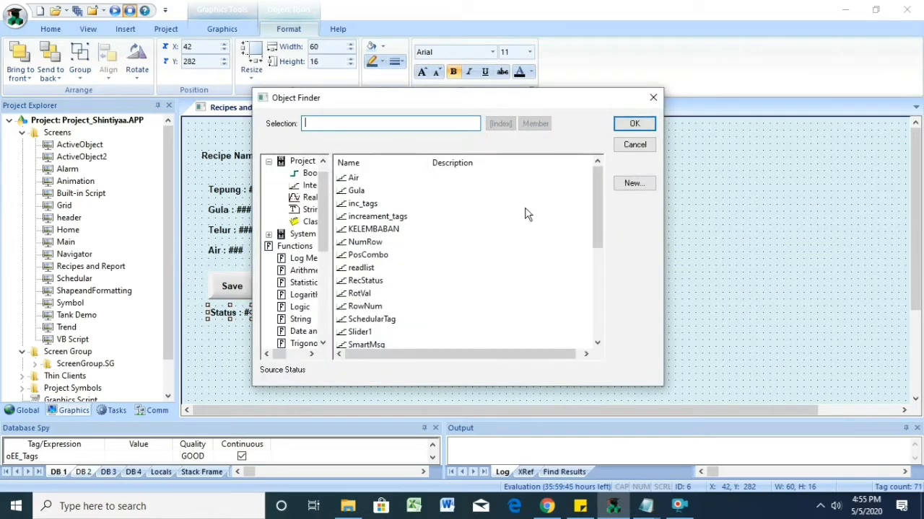
{"action": "scroll", "coordinate": [526, 214], "scroll_direction": "down", "scroll_amount": 2}
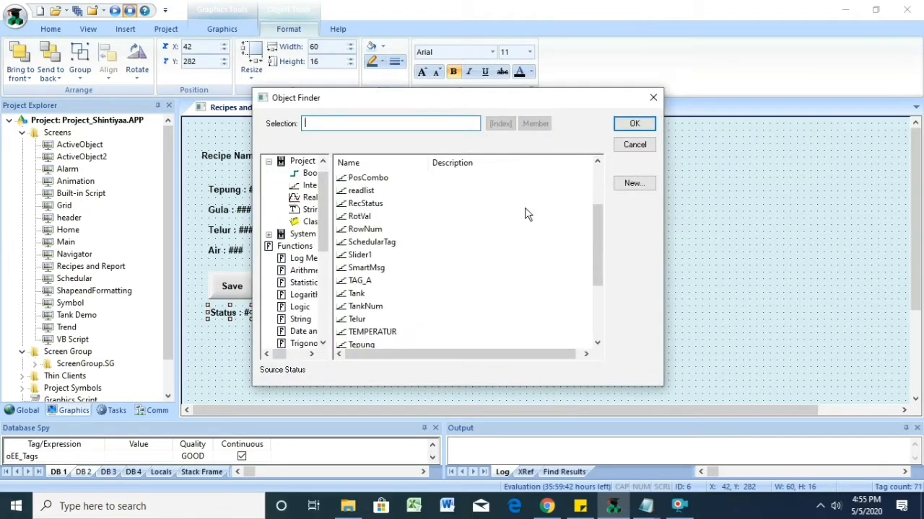
{"action": "scroll", "coordinate": [526, 214], "scroll_direction": "down", "scroll_amount": 3}
{"action": "scroll", "coordinate": [526, 215], "scroll_direction": "up", "scroll_amount": 2}
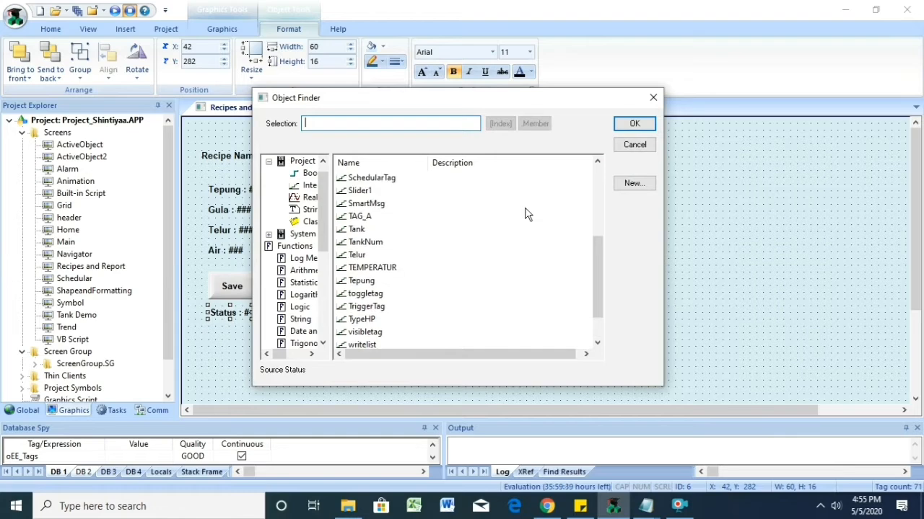
{"action": "left_click", "coordinate": [355, 177]}
{"action": "left_click", "coordinate": [631, 133]}
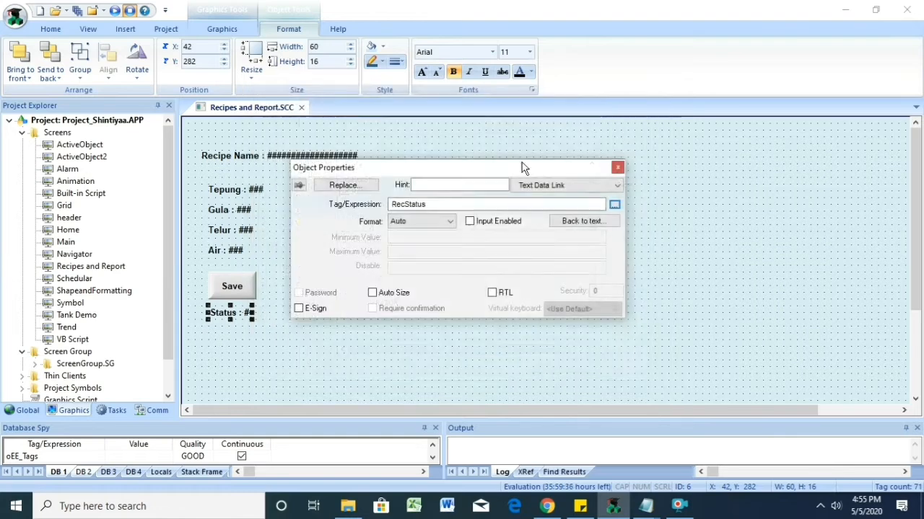
{"action": "left_click", "coordinate": [617, 170]}
- Move the Status text slightly down, to about X 40, Y 290, and keep it selected
{"action": "left_click_drag", "start_coordinate": [231, 316], "coordinate": [235, 322]}
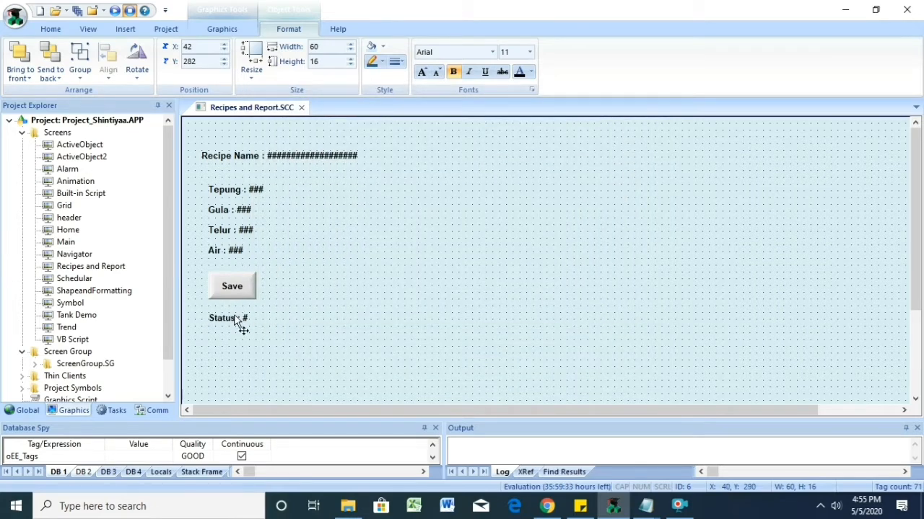
{"action": "left_click", "coordinate": [299, 314]}
{"action": "left_click", "coordinate": [237, 318]}
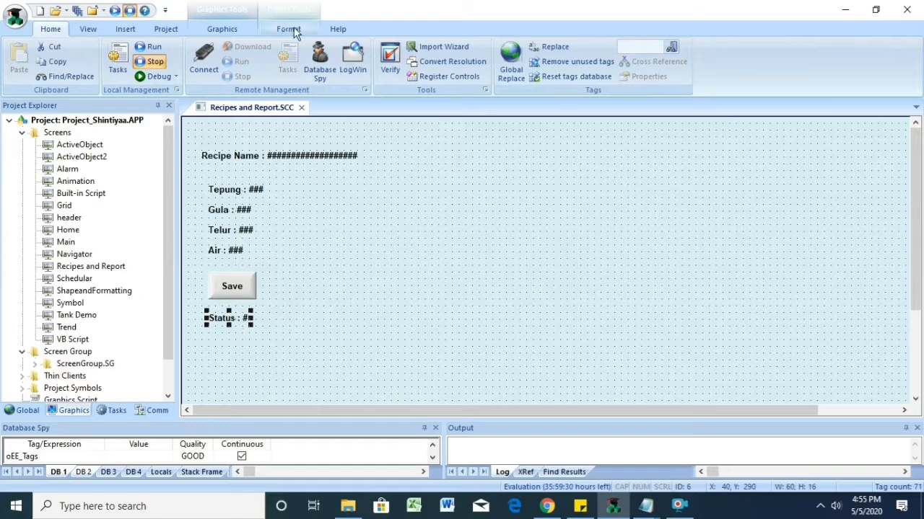
- Look up the Recipe function's returned values in the Technical Reference under Background Tasks, Recipes
{"action": "left_click", "coordinate": [338, 29]}
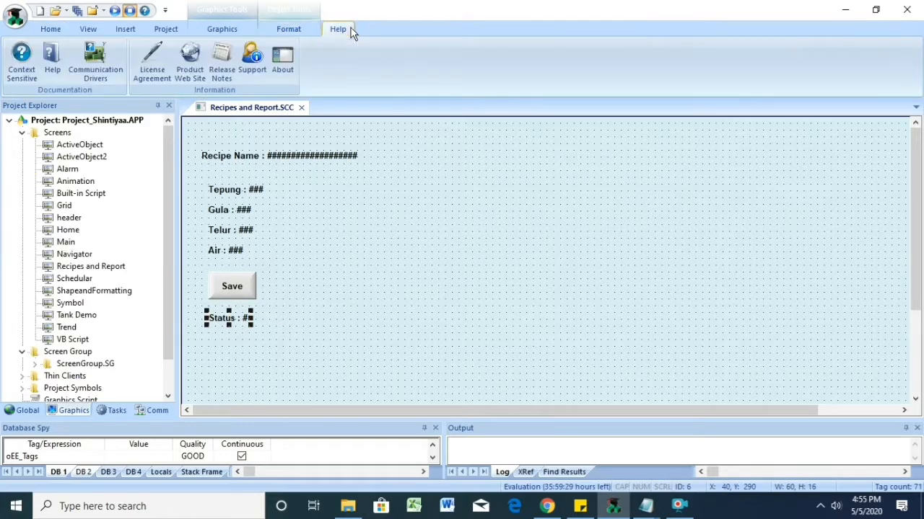
{"action": "left_click", "coordinate": [54, 70]}
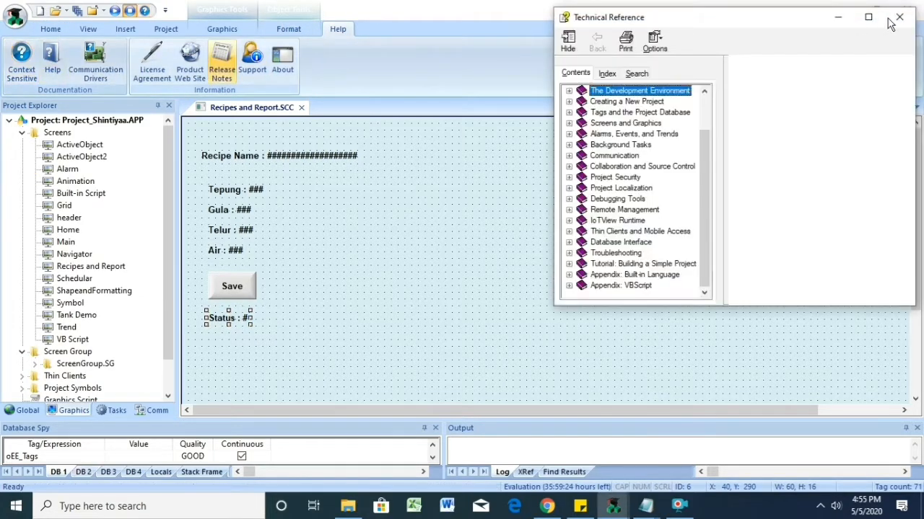
{"action": "left_click", "coordinate": [214, 38]}
{"action": "left_click", "coordinate": [58, 52]}
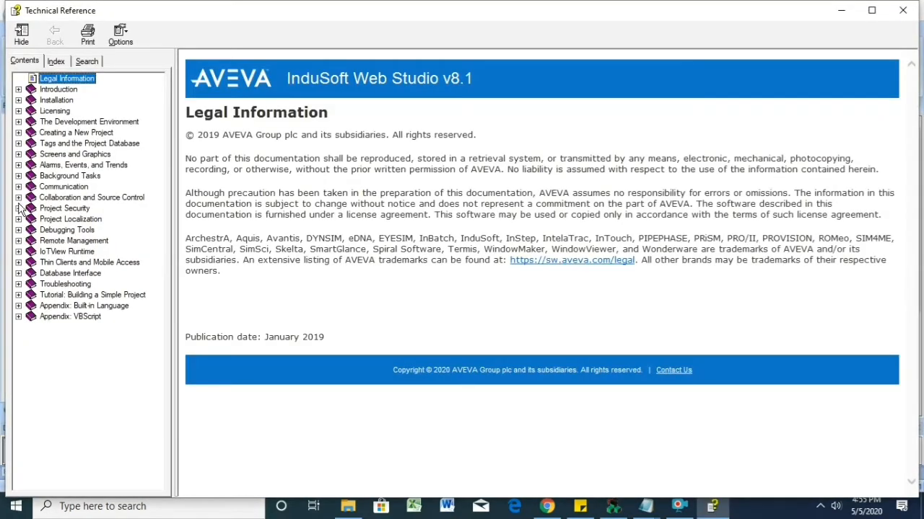
{"action": "left_click", "coordinate": [18, 176]}
{"action": "left_click", "coordinate": [65, 207]}
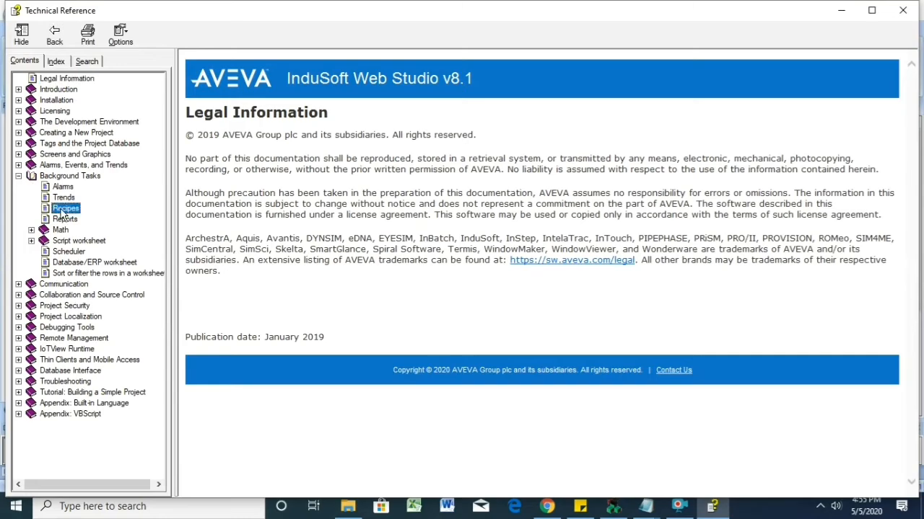
{"action": "scroll", "coordinate": [482, 318], "scroll_direction": "down", "scroll_amount": 10}
{"action": "left_click", "coordinate": [496, 409]}
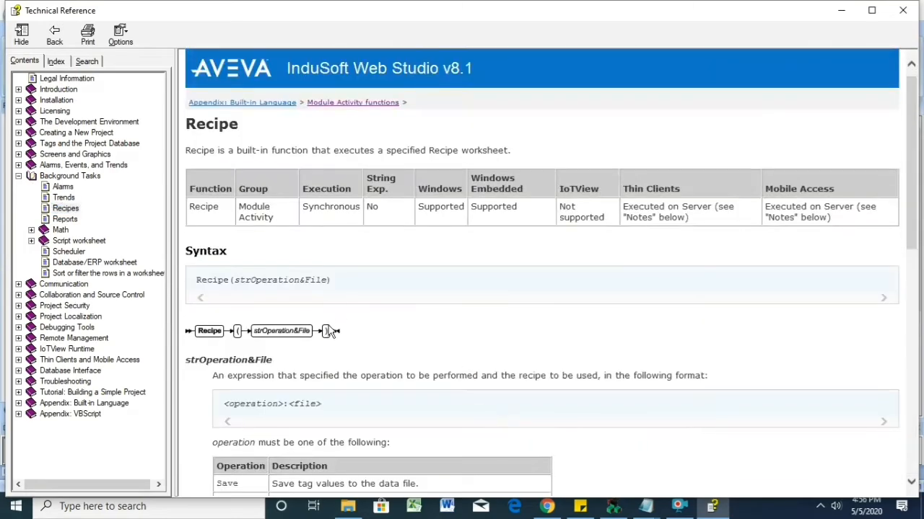
{"action": "scroll", "coordinate": [326, 334], "scroll_direction": "down", "scroll_amount": 6}
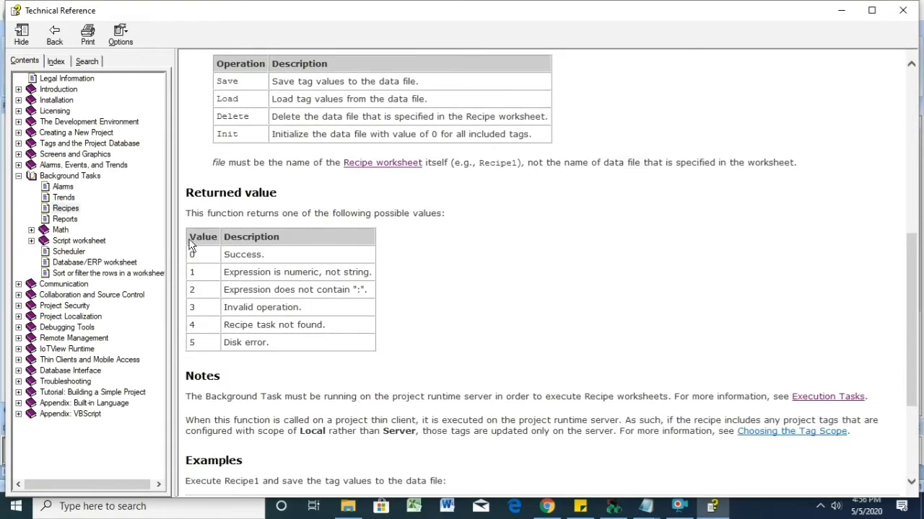
{"action": "left_click_drag", "start_coordinate": [192, 261], "coordinate": [224, 288]}
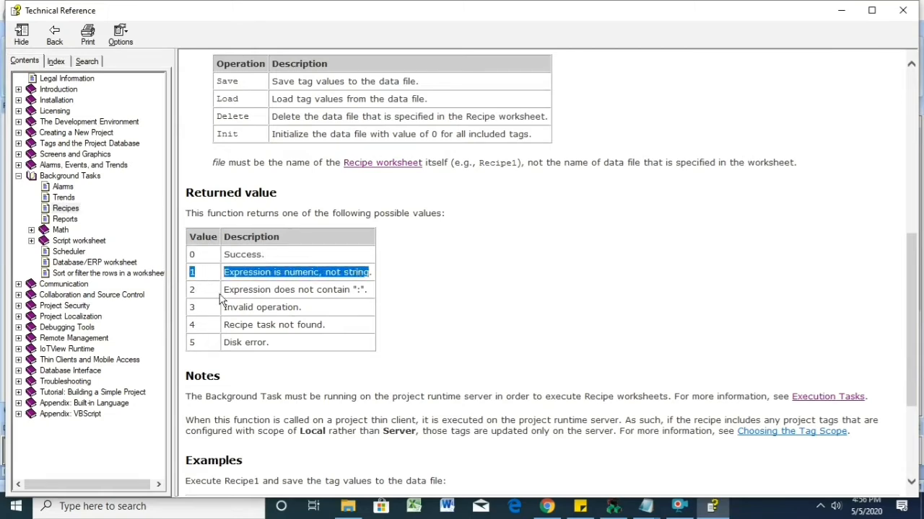
{"action": "left_click", "coordinate": [903, 10]}
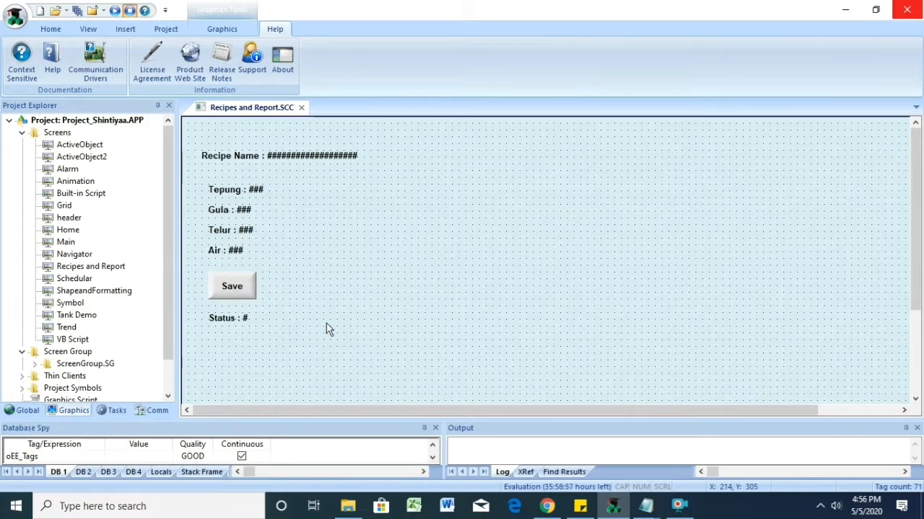
- Duplicate the Save button beside the original at about X 120, Y 230 and caption the copy "Load"
{"action": "left_click", "coordinate": [242, 296]}
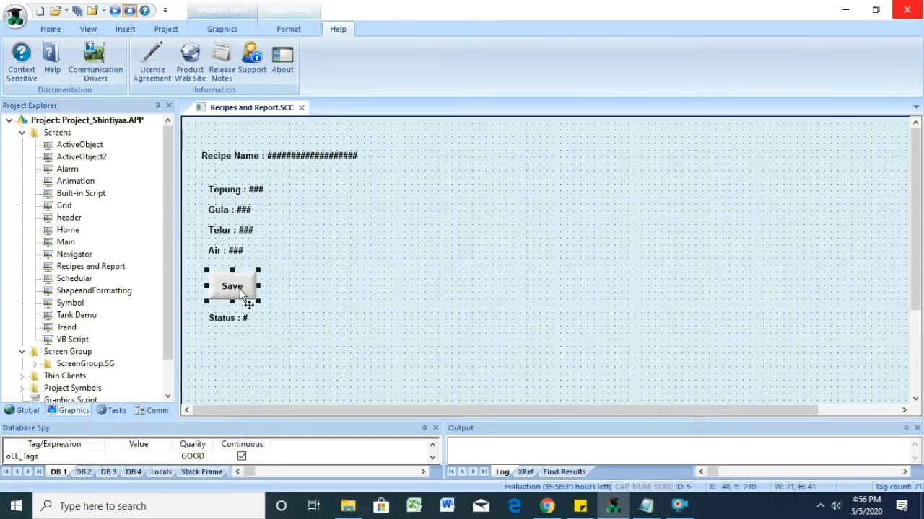
{"action": "left_click_drag", "start_coordinate": [240, 288], "coordinate": [290, 288]}
{"action": "left_click", "coordinate": [326, 302]}
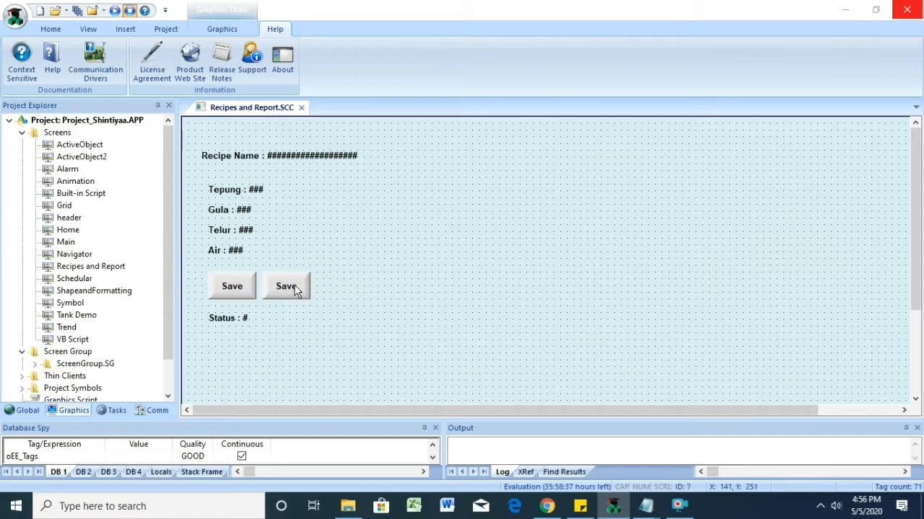
{"action": "double_click", "coordinate": [296, 290]}
{"action": "left_click", "coordinate": [511, 184]}
{"action": "left_click", "coordinate": [503, 215]}
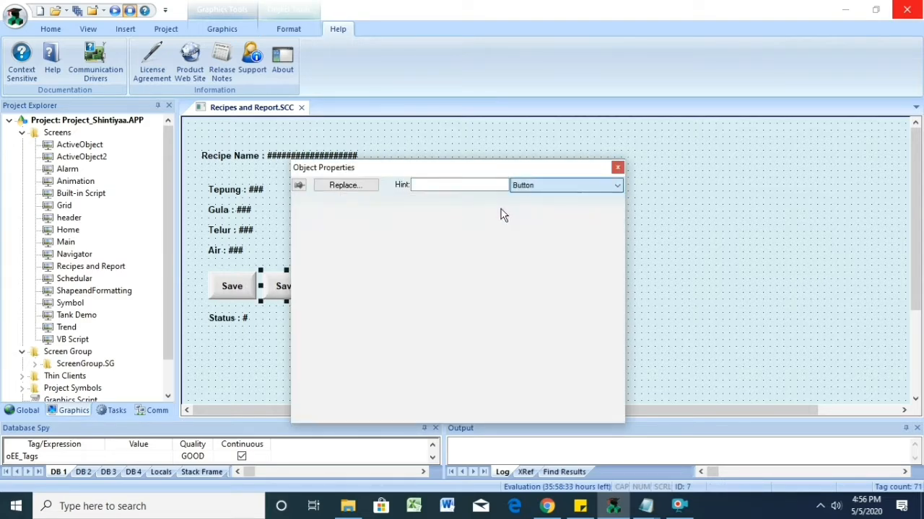
{"action": "type", "text": "Load"}
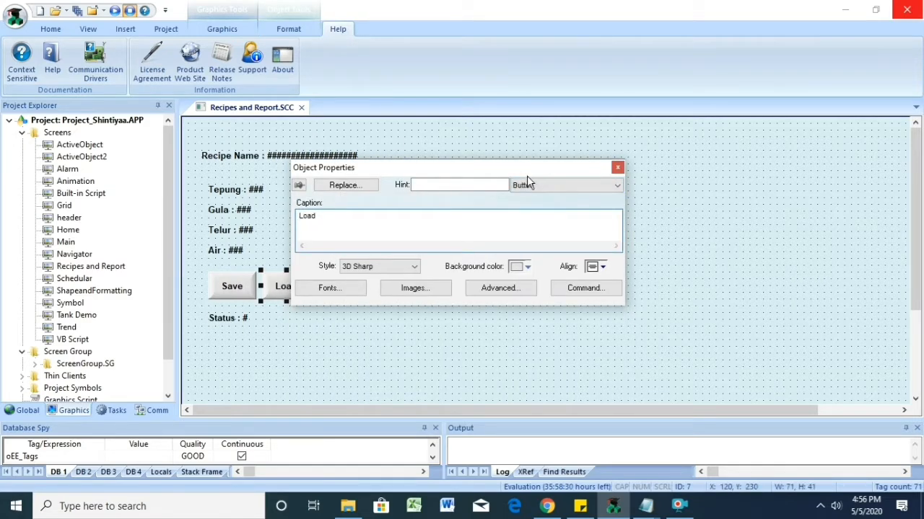
- Change the Load button's On Down command expression to Recipe("Load:Recipe1")
{"action": "left_click", "coordinate": [527, 185]}
{"action": "left_click", "coordinate": [526, 207]}
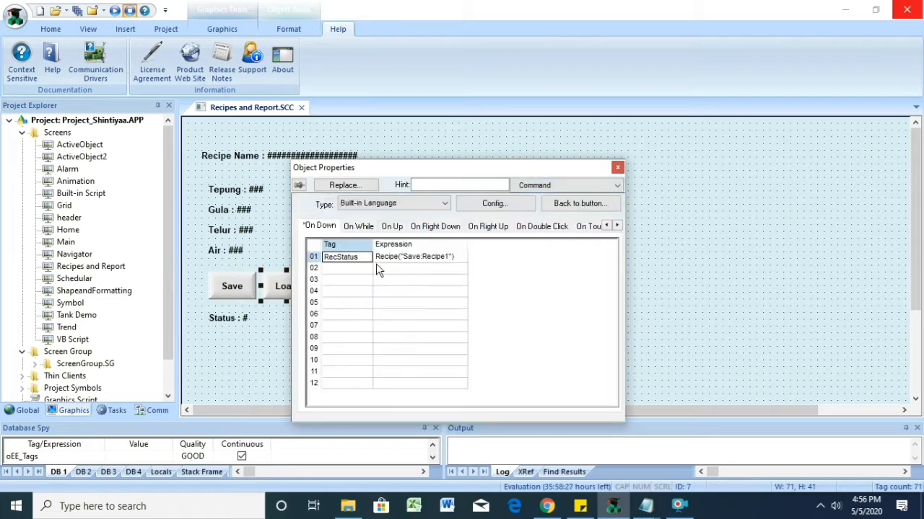
{"action": "left_click", "coordinate": [412, 258]}
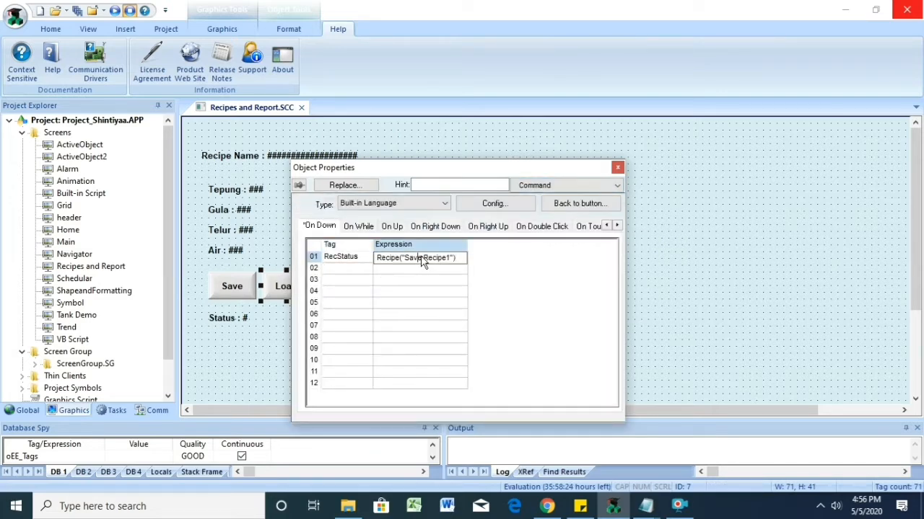
{"action": "double_click", "coordinate": [417, 258]}
{"action": "type", "text": "Load"}
{"action": "left_click", "coordinate": [617, 168]}
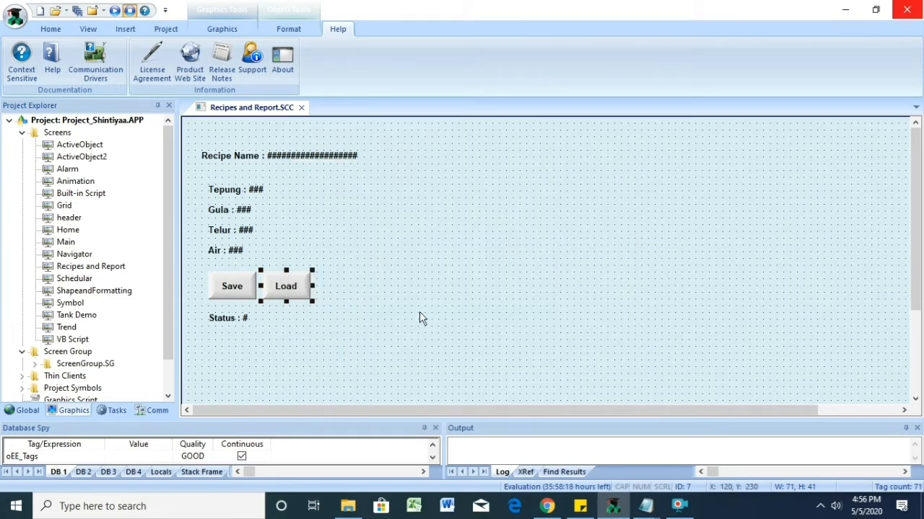
{"action": "left_click", "coordinate": [414, 316]}
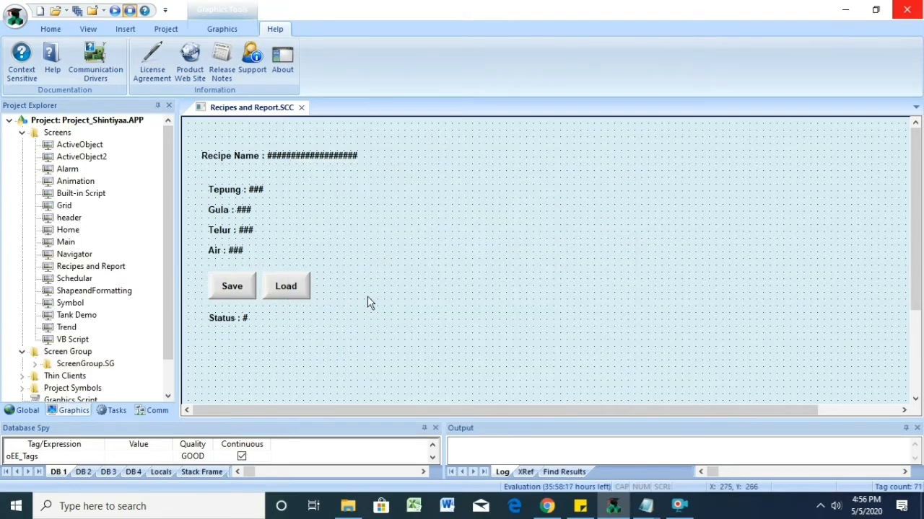
- Save and close the Recipes and Report screen, and run the project to its Recipe and Report page
{"action": "left_click", "coordinate": [301, 107]}
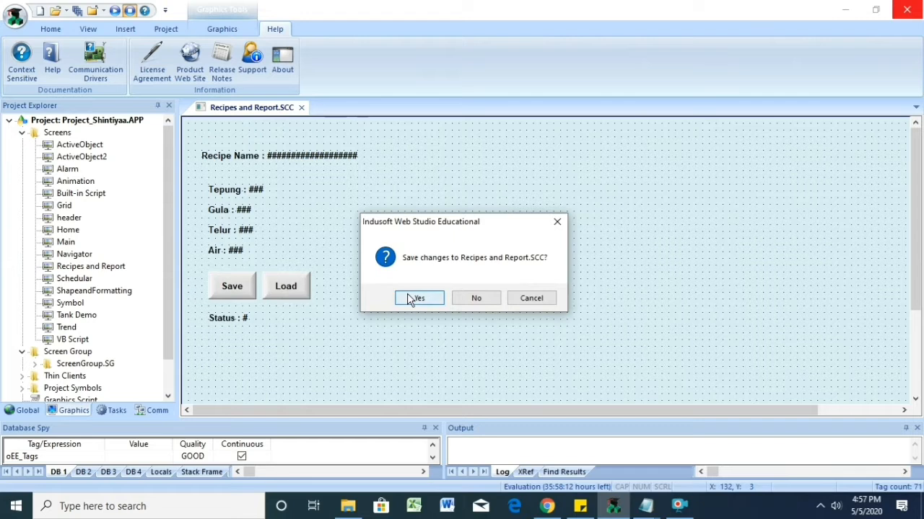
{"action": "left_click", "coordinate": [408, 297]}
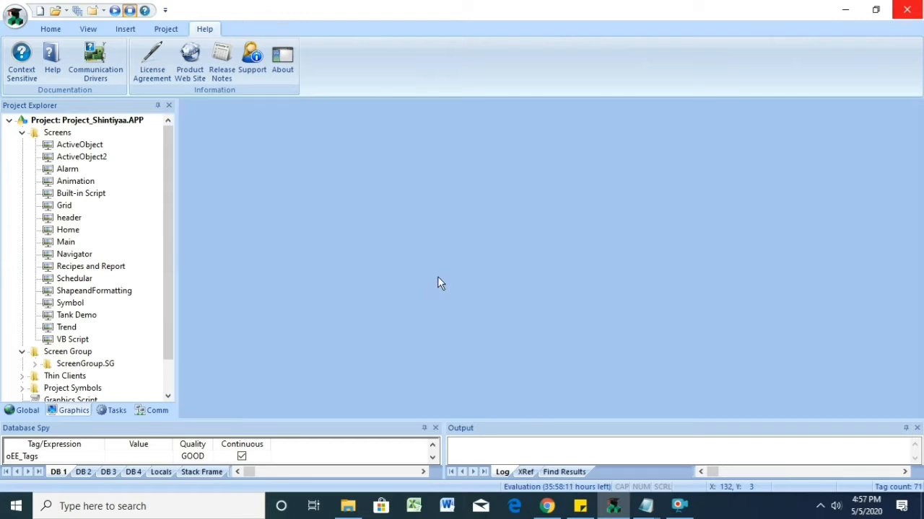
{"action": "left_click", "coordinate": [115, 10]}
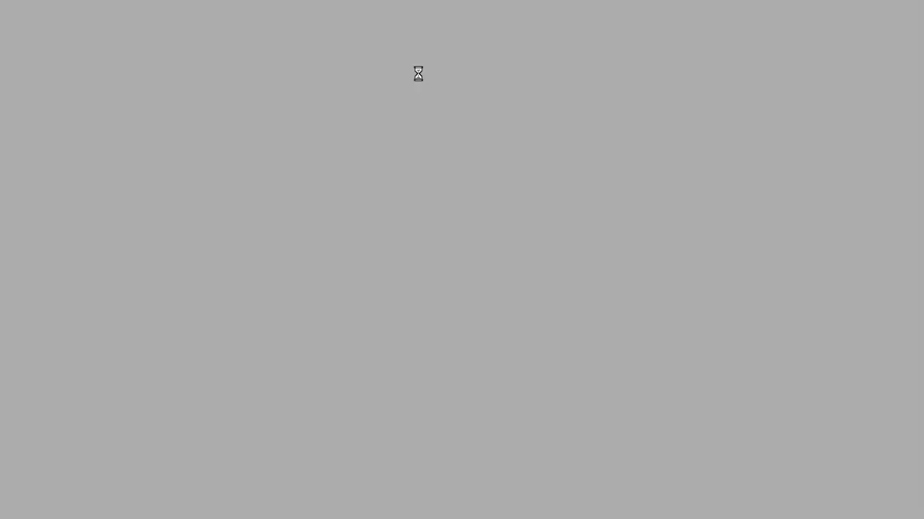
{"action": "left_click", "coordinate": [72, 443]}
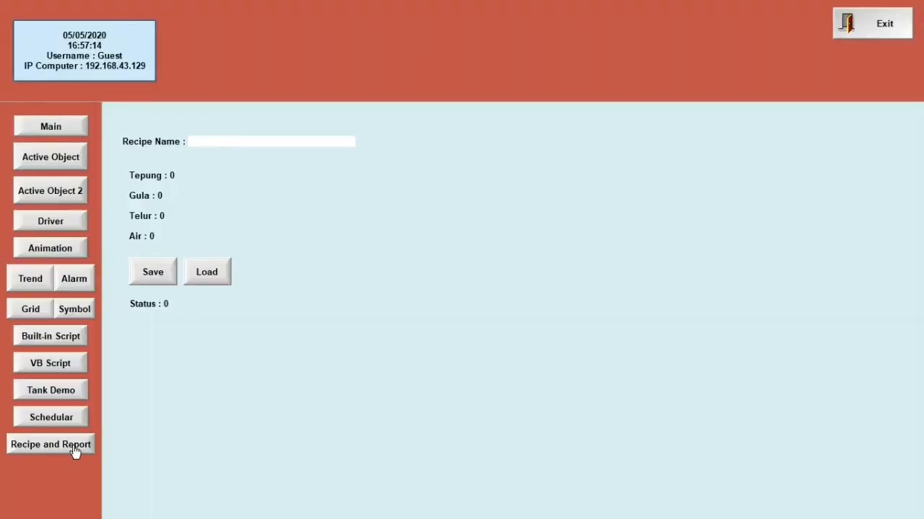
- Enter the recipe name Martabak and set both Tepung and Gula to 2
{"action": "type", "text": "Martabak"}
{"action": "left_click", "coordinate": [173, 177]}
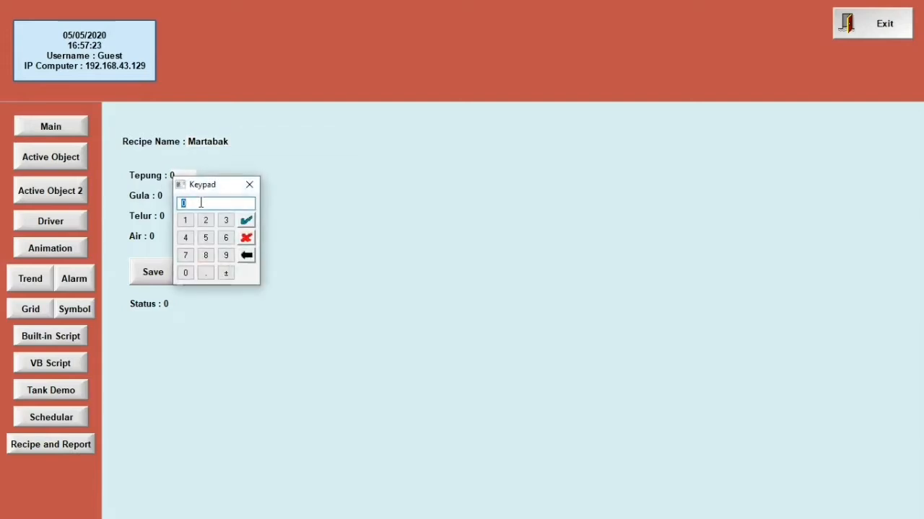
{"action": "left_click", "coordinate": [246, 220]}
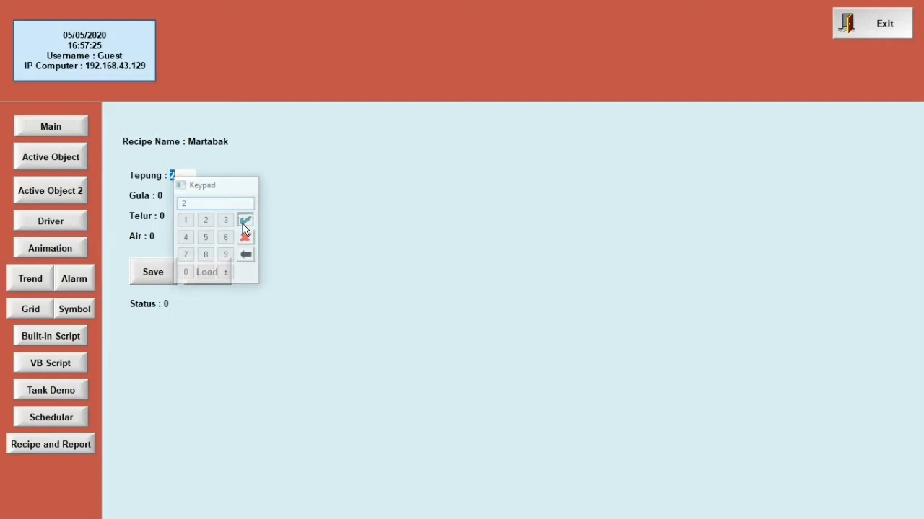
{"action": "left_click", "coordinate": [163, 196]}
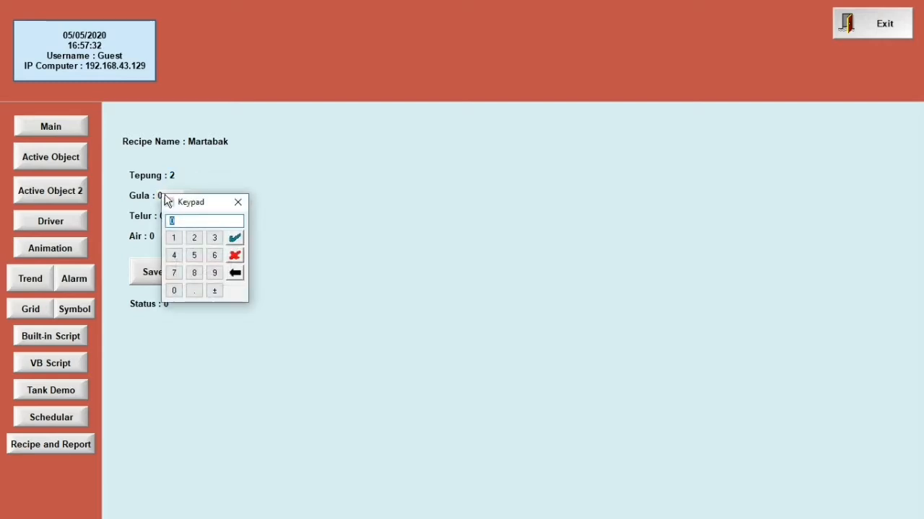
{"action": "left_click", "coordinate": [234, 237]}
- Set Telur and Air to 1 and save the Martabak recipe
{"action": "left_click", "coordinate": [163, 216]}
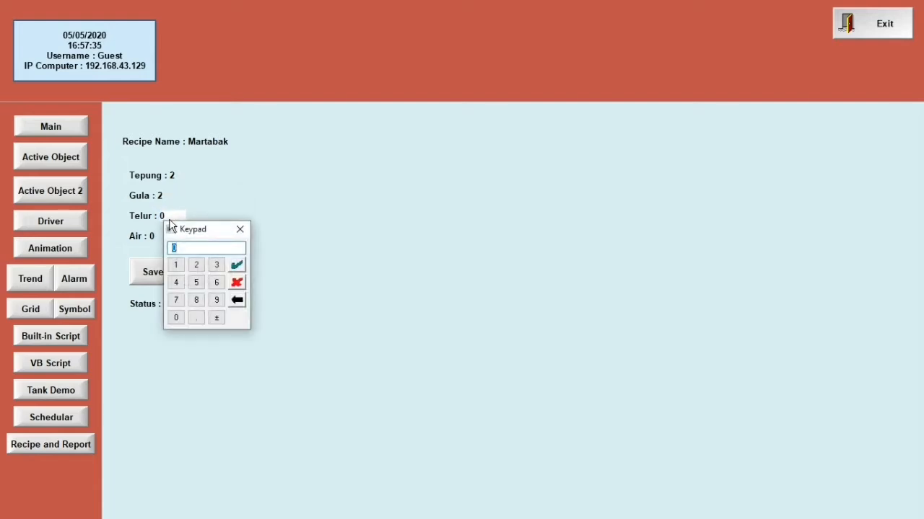
{"action": "type", "text": "1"}
{"action": "left_click", "coordinate": [237, 265]}
{"action": "left_click", "coordinate": [153, 237]}
{"action": "type", "text": "1"}
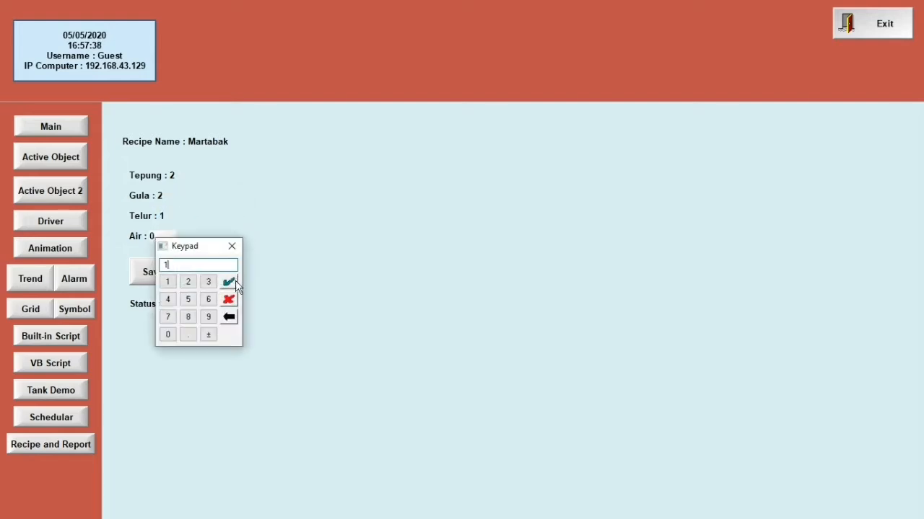
{"action": "left_click", "coordinate": [236, 265]}
{"action": "left_click", "coordinate": [155, 276]}
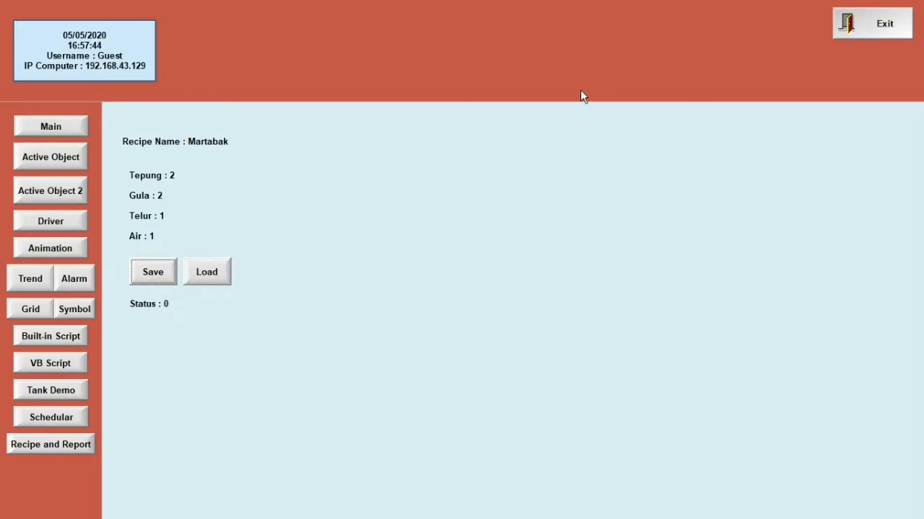
- Exit the running application and check the project folder in File Explorer for the saved recipe file
{"action": "left_click", "coordinate": [886, 35]}
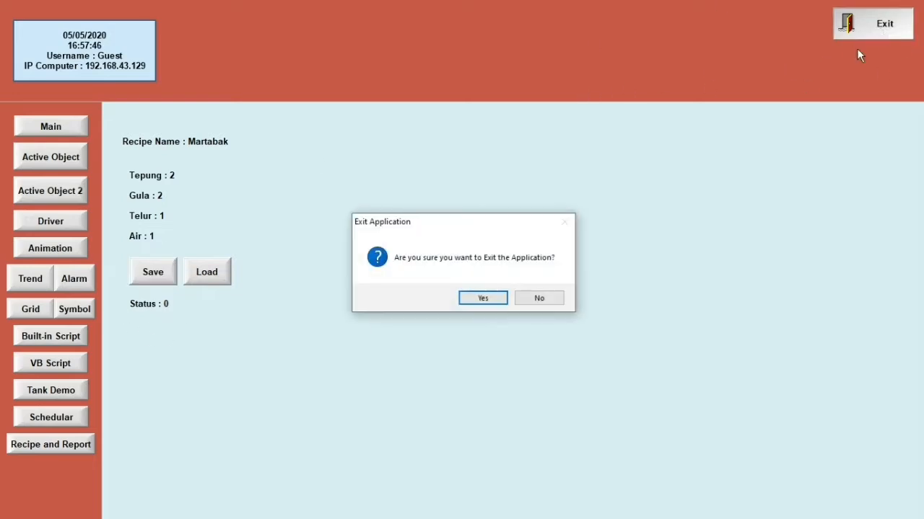
{"action": "left_click", "coordinate": [482, 298]}
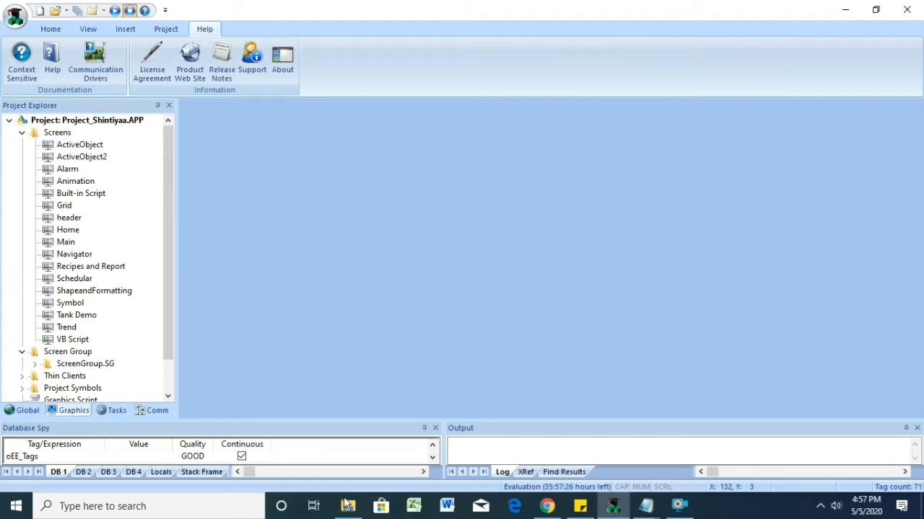
{"action": "left_click", "coordinate": [347, 506]}
{"action": "left_click", "coordinate": [251, 171]}
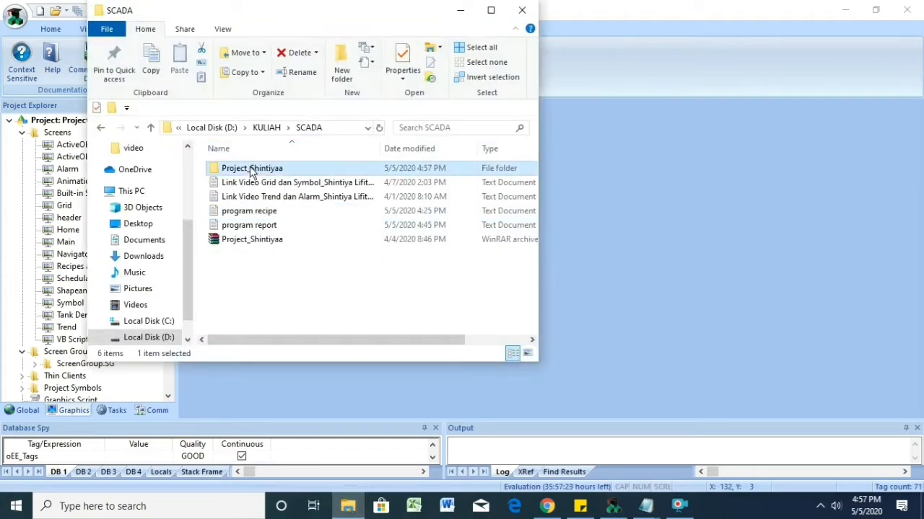
{"action": "double_click", "coordinate": [251, 172]}
{"action": "scroll", "coordinate": [264, 262], "scroll_direction": "down", "scroll_amount": 2}
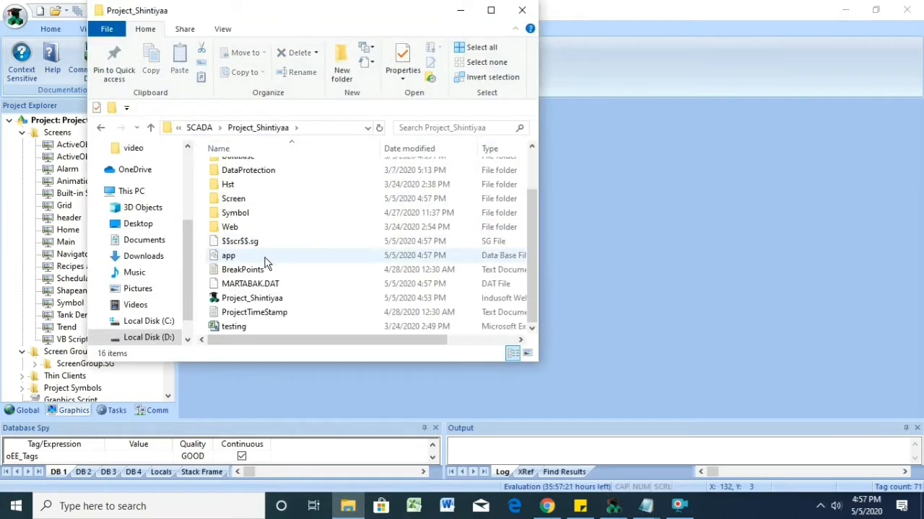
{"action": "left_click", "coordinate": [460, 11]}
- Run the project again and change the recipe name to Pizza on the Recipe and Report page
{"action": "left_click", "coordinate": [114, 11]}
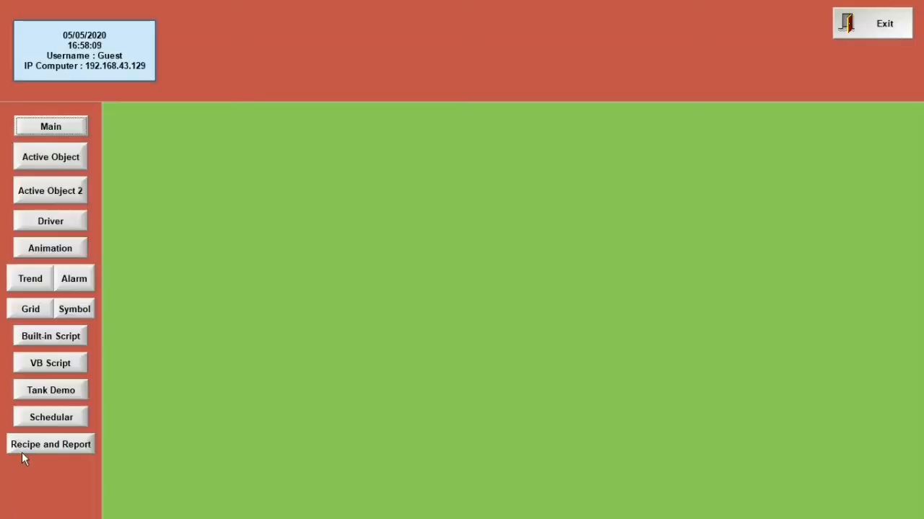
{"action": "left_click", "coordinate": [21, 451]}
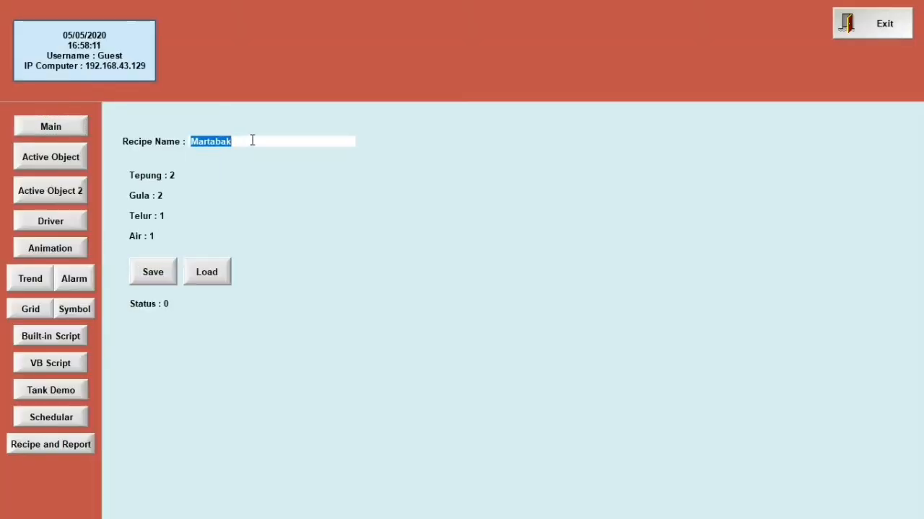
{"action": "type", "text": "Pizza"}
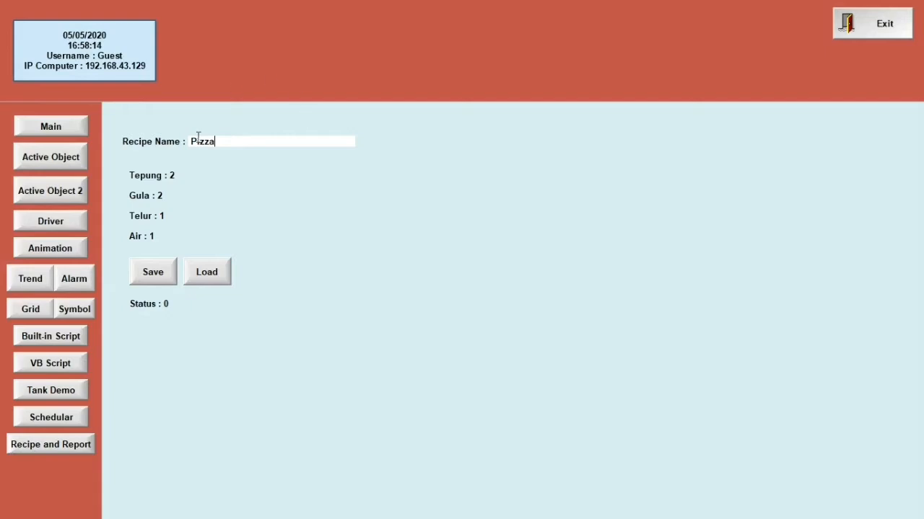
- Set Tepung to 3, Telur to 2 and Air to 2, and save the Pizza recipe
{"action": "left_click", "coordinate": [173, 176]}
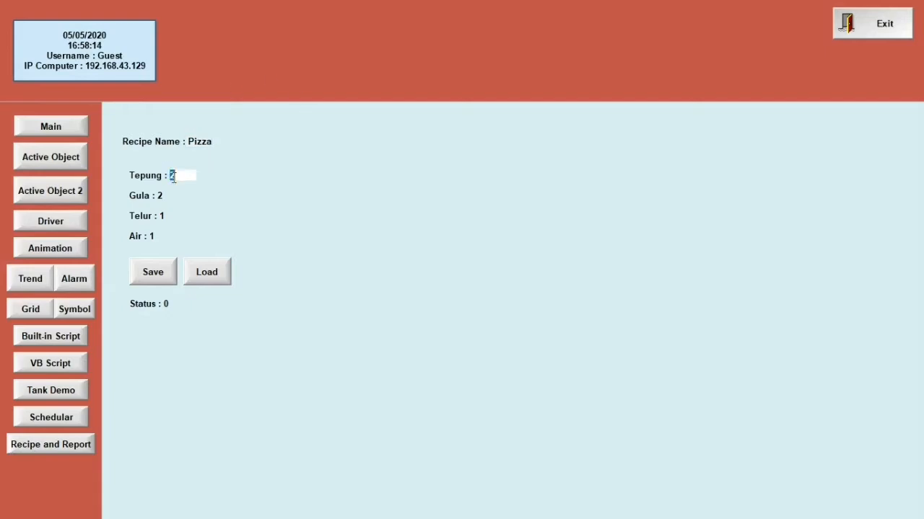
{"action": "double_click", "coordinate": [165, 215]}
{"action": "type", "text": "2"}
{"action": "left_click", "coordinate": [232, 260]}
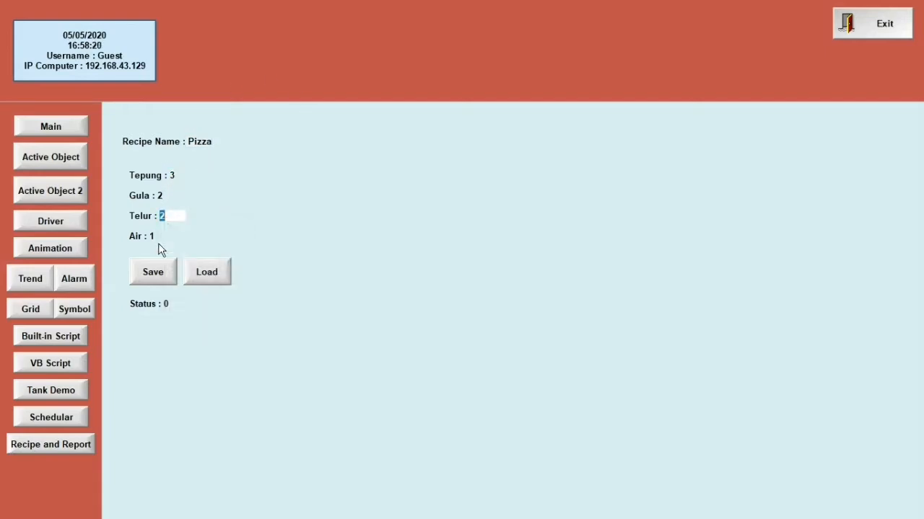
{"action": "double_click", "coordinate": [152, 236]}
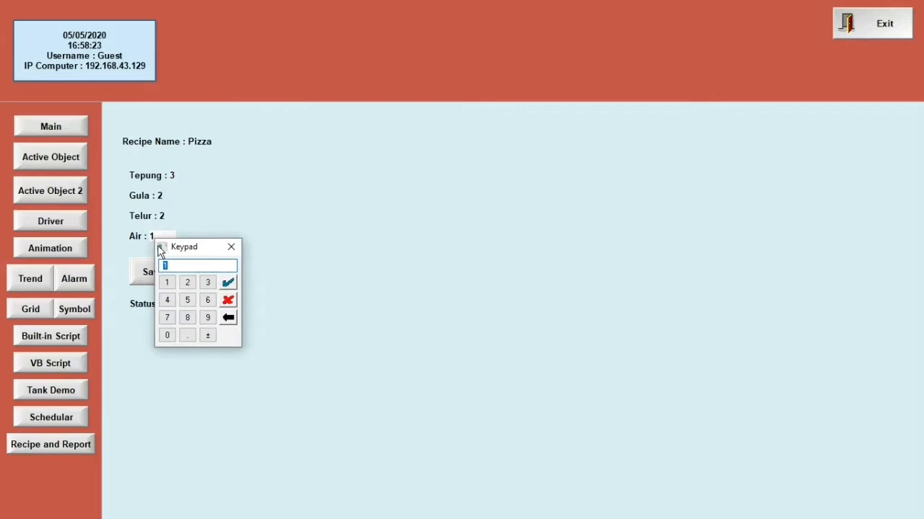
{"action": "type", "text": "2"}
{"action": "left_click", "coordinate": [228, 283]}
{"action": "left_click", "coordinate": [164, 281]}
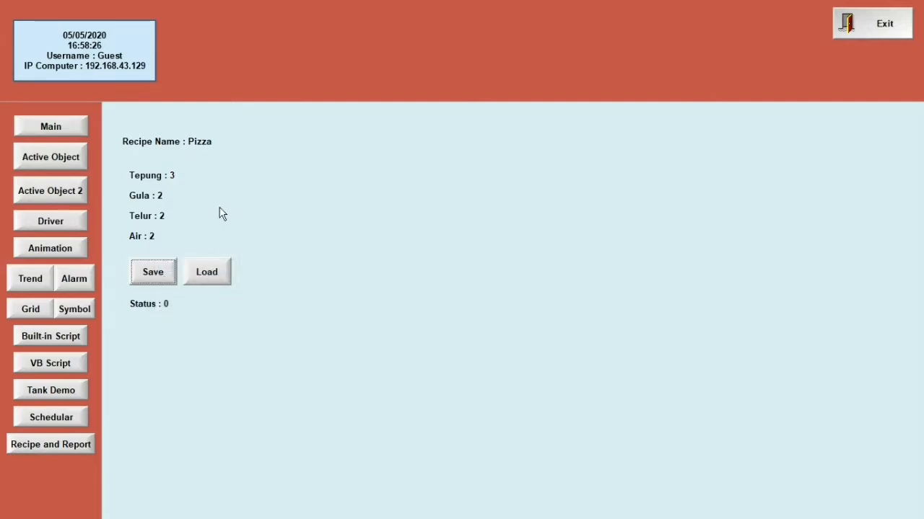
{"action": "double_click", "coordinate": [210, 142]}
{"action": "type", "text": "Batagor"}
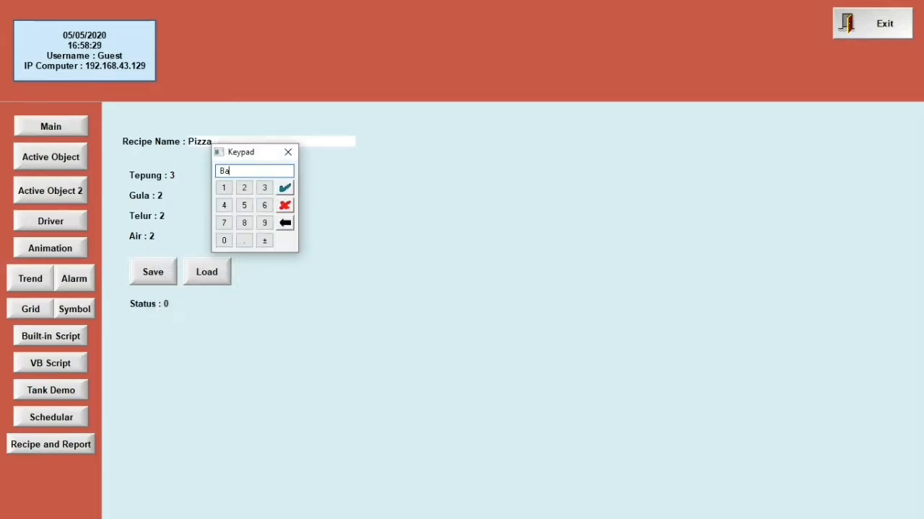
{"action": "left_click", "coordinate": [285, 187]}
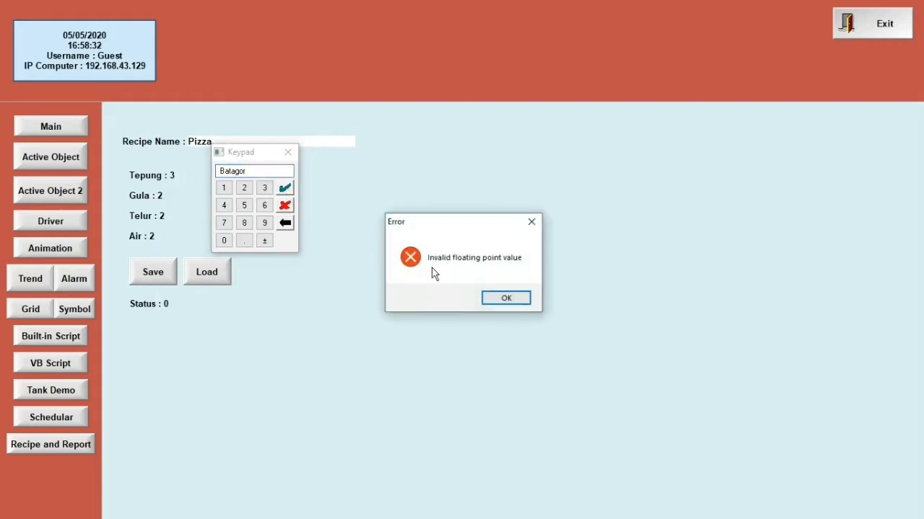
{"action": "left_click", "coordinate": [507, 298]}
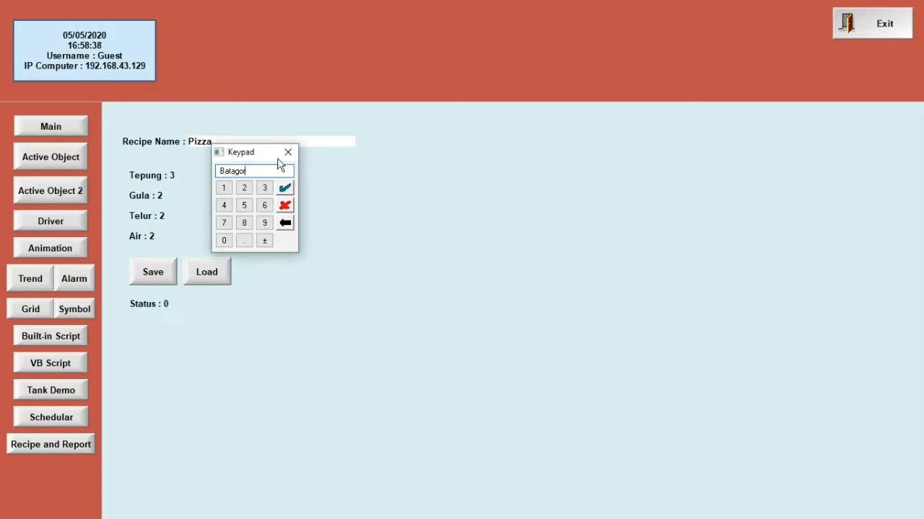
{"action": "left_click", "coordinate": [286, 189]}
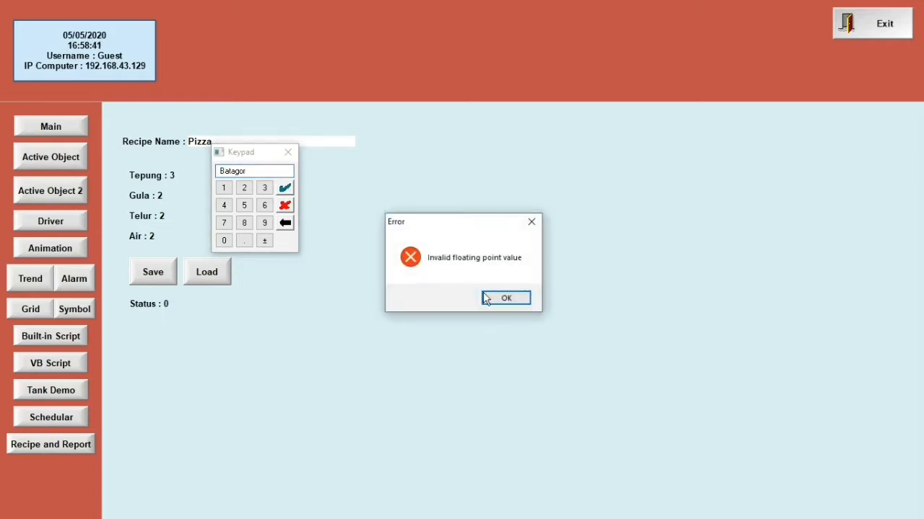
{"action": "left_click", "coordinate": [497, 301]}
{"action": "left_click", "coordinate": [288, 152]}
- Change the recipe name to Batagor with Tepung 1 and Gula 0, and save the recipe
{"action": "left_click", "coordinate": [233, 144]}
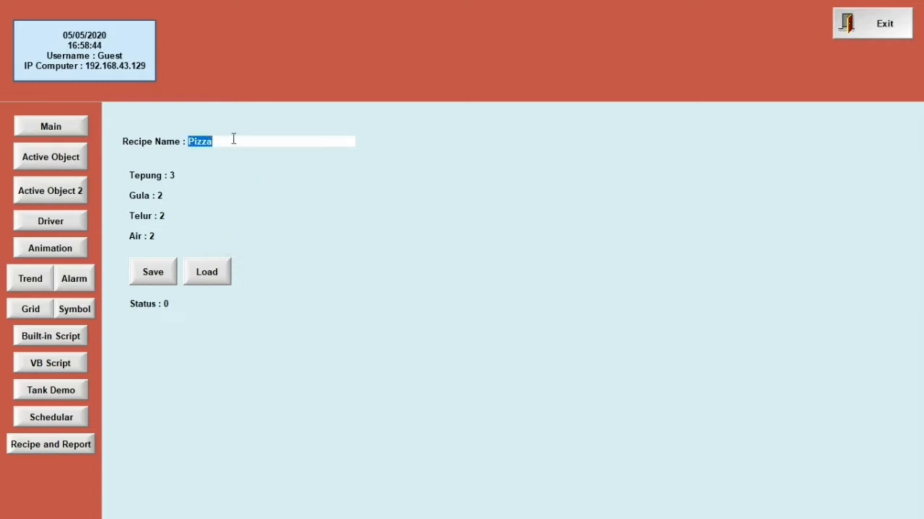
{"action": "type", "text": "Batagor"}
{"action": "left_click", "coordinate": [176, 176]}
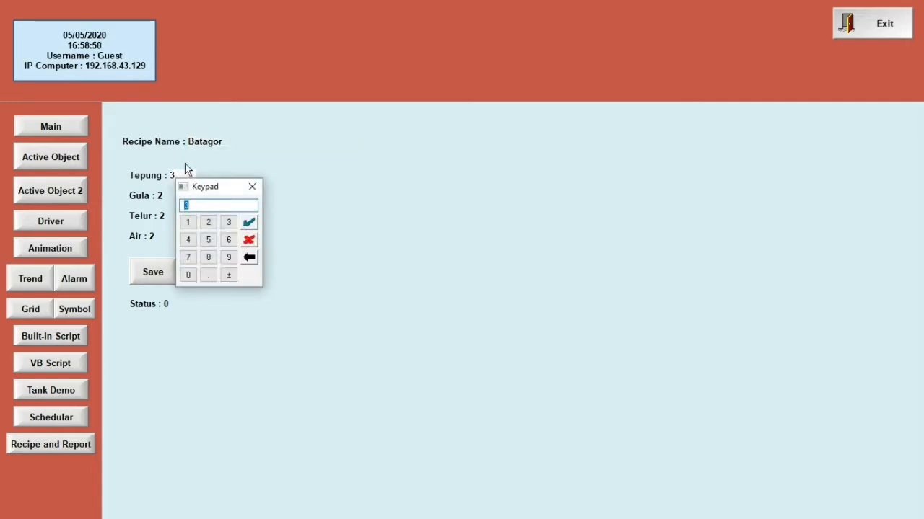
{"action": "left_click", "coordinate": [188, 222]}
{"action": "left_click", "coordinate": [249, 223]}
{"action": "left_click", "coordinate": [160, 196]}
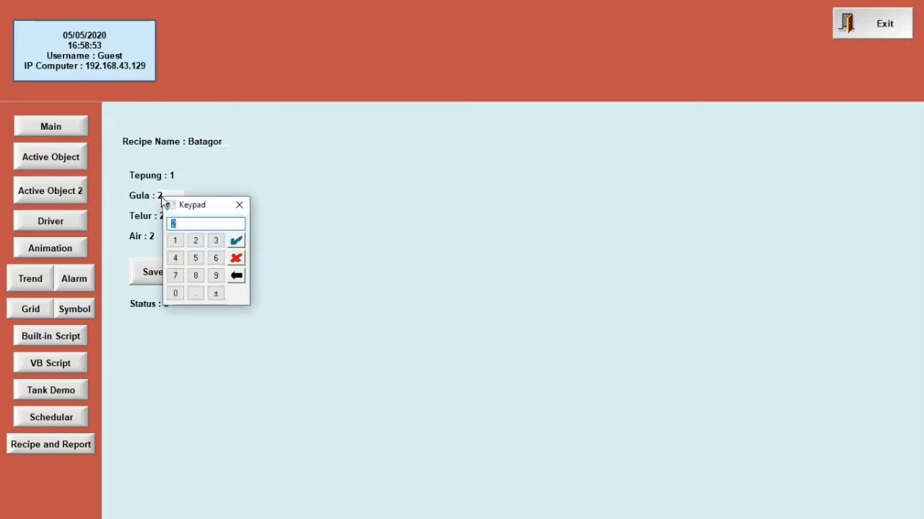
{"action": "type", "text": "0"}
{"action": "left_click", "coordinate": [229, 242]}
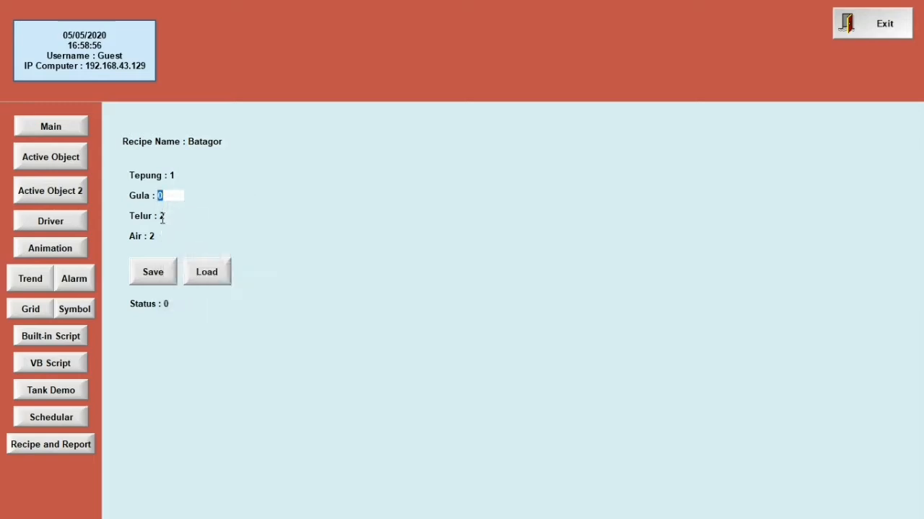
{"action": "left_click", "coordinate": [171, 274]}
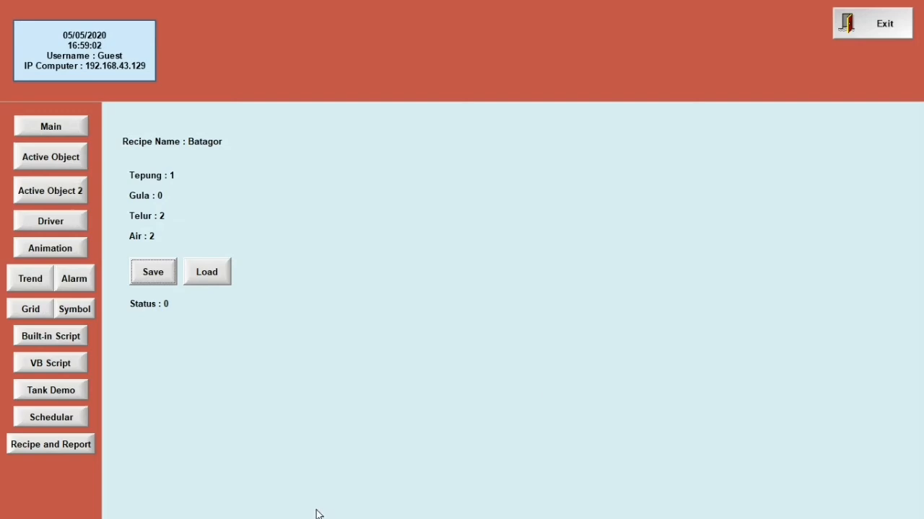
- Load the Batagor recipe, then change the recipe name to Pizza and load that recipe
{"action": "left_click", "coordinate": [205, 272]}
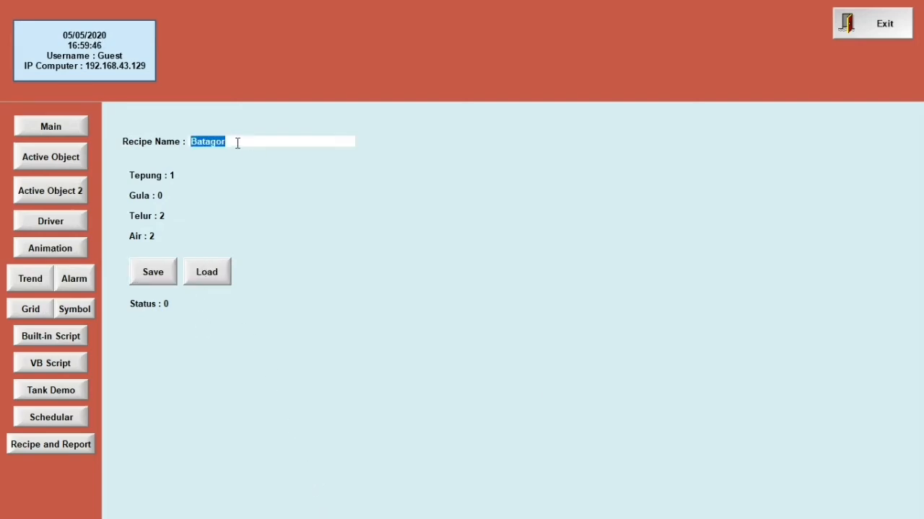
{"action": "left_click", "coordinate": [236, 143]}
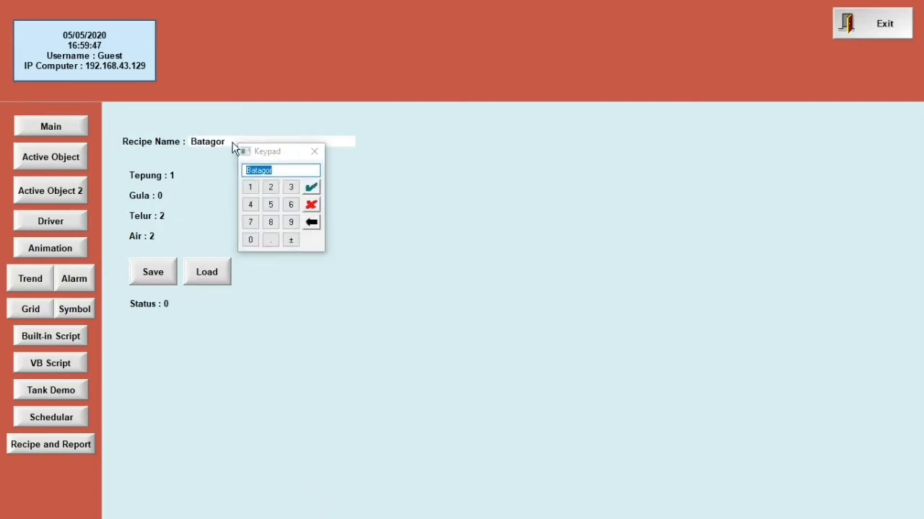
{"action": "left_click", "coordinate": [313, 152]}
{"action": "left_click", "coordinate": [187, 140]}
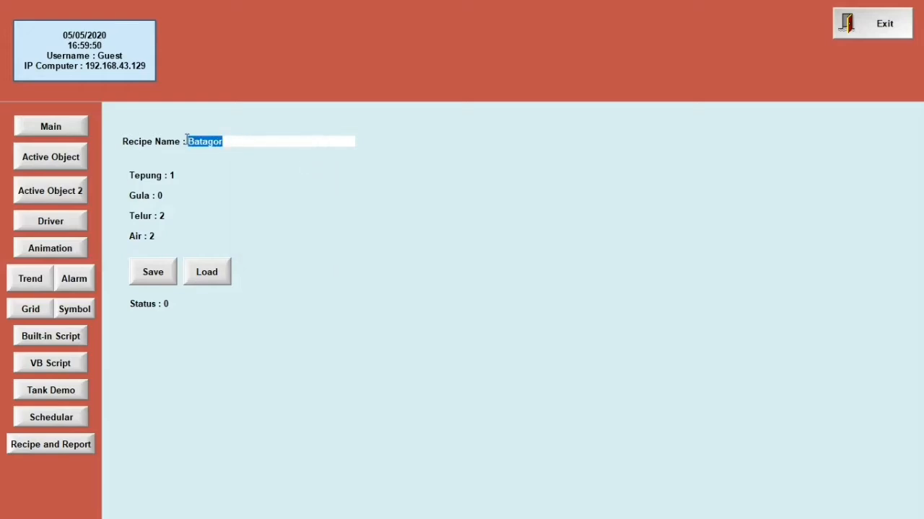
{"action": "type", "text": "Pizza"}
{"action": "left_click", "coordinate": [214, 272]}
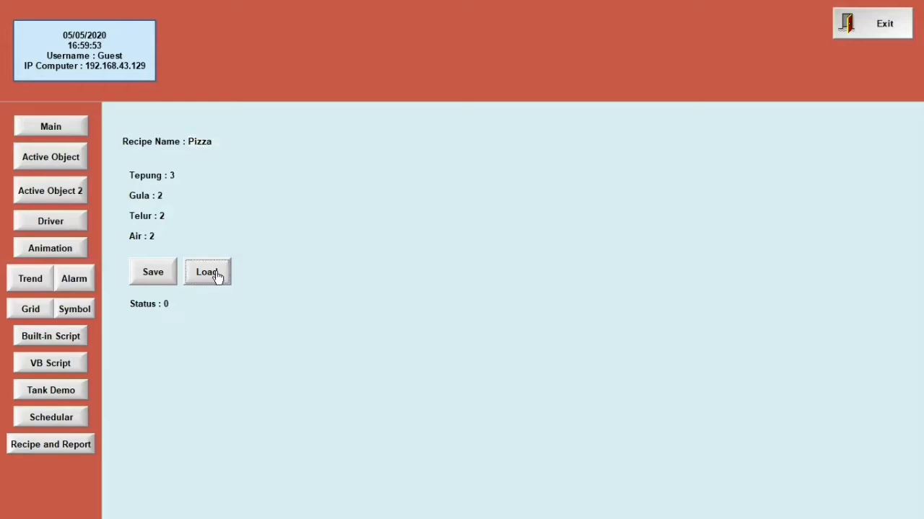
- Change the recipe name to Martabak, load that recipe, and exit the running application
{"action": "left_click", "coordinate": [214, 146]}
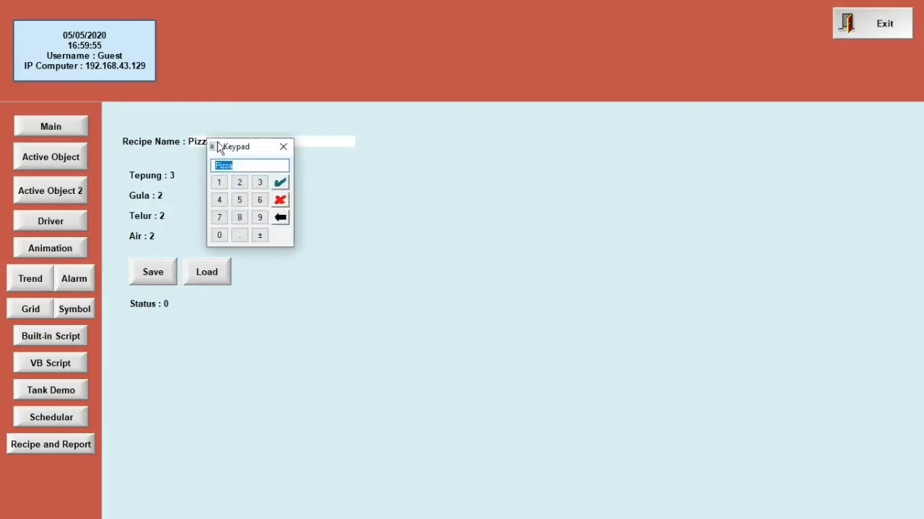
{"action": "left_click", "coordinate": [286, 147]}
{"action": "left_click", "coordinate": [234, 142]}
{"action": "type", "text": "Mar"}
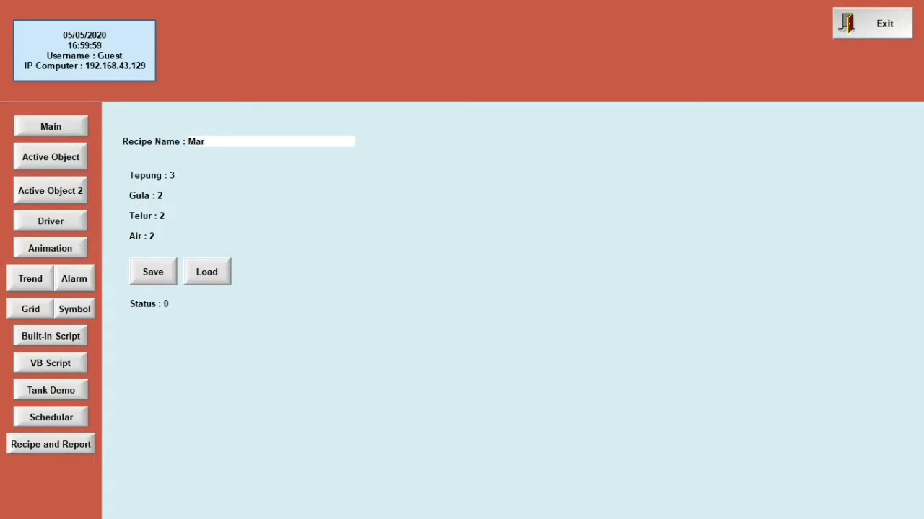
{"action": "type", "text": "tabak"}
{"action": "left_click", "coordinate": [206, 274]}
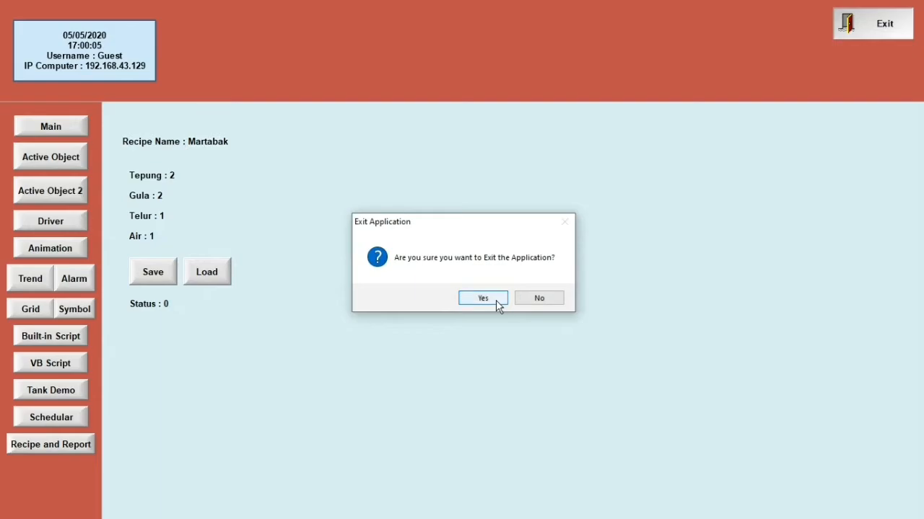
{"action": "left_click", "coordinate": [495, 300]}
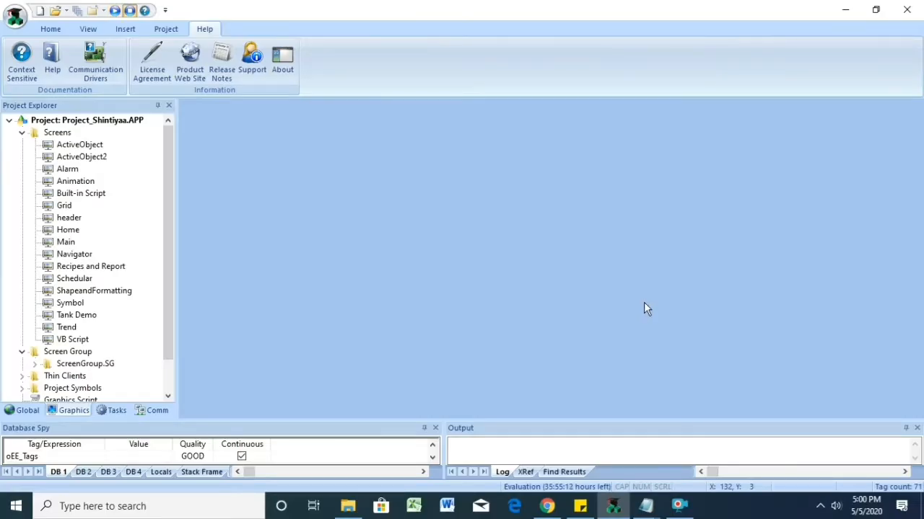
- Open the Recipes and Report screen and place a copy of the Load button beside the original
{"action": "double_click", "coordinate": [85, 268]}
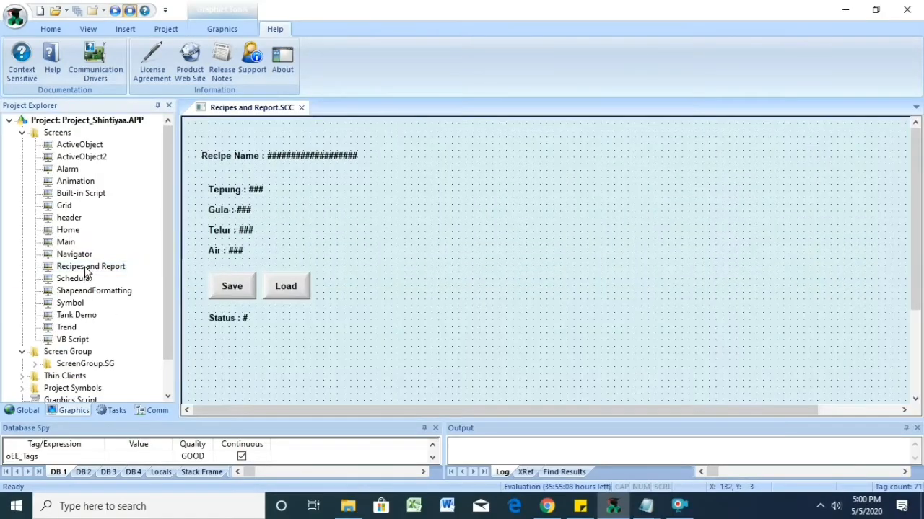
{"action": "left_click", "coordinate": [289, 292]}
{"action": "left_click_drag", "start_coordinate": [287, 290], "coordinate": [342, 285]}
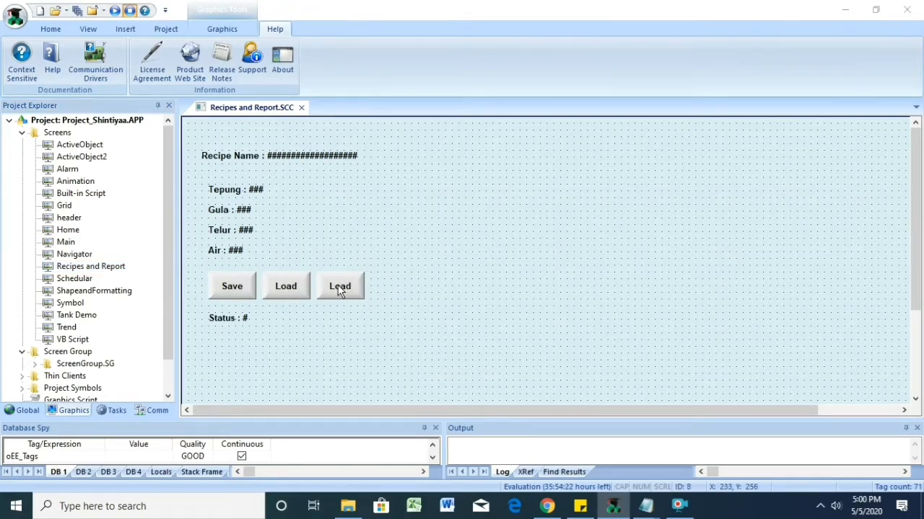
- Clear the RecStatus tag and the Recipe load expression from the copied button's On Down command
{"action": "double_click", "coordinate": [340, 287]}
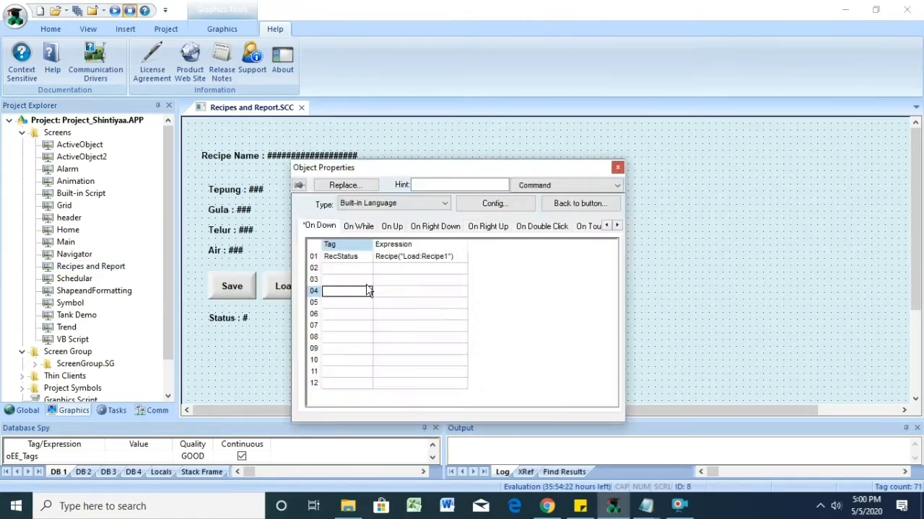
{"action": "left_click", "coordinate": [351, 259]}
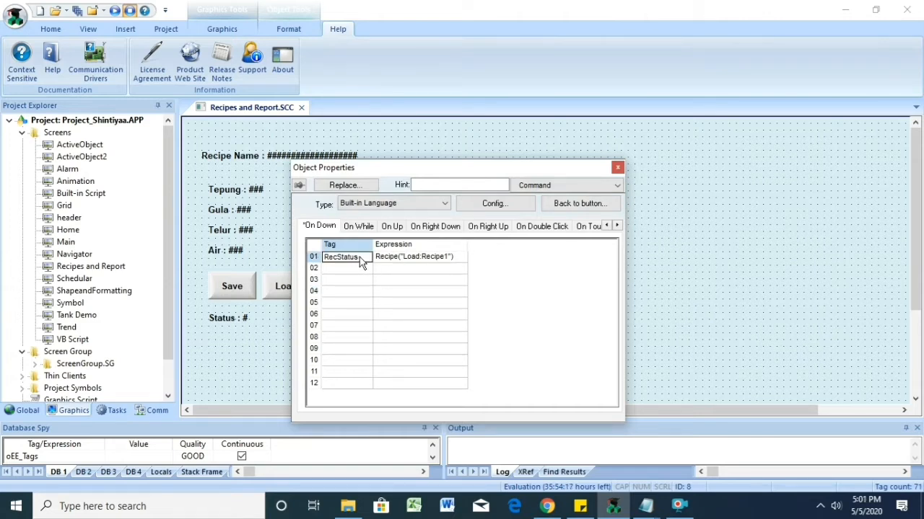
{"action": "left_click", "coordinate": [356, 265]}
{"action": "key", "text": "ctrl+a"}
{"action": "key", "text": "BackSpace"}
{"action": "left_click", "coordinate": [426, 262]}
{"action": "left_click", "coordinate": [449, 268]}
{"action": "double_click", "coordinate": [453, 258]}
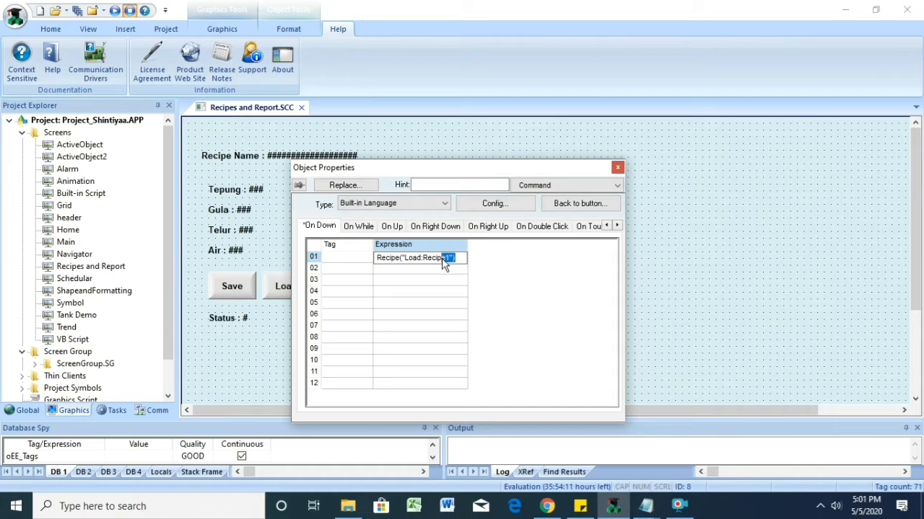
{"action": "key", "text": "BackSpace"}
{"action": "key", "text": "BackSpace"}
{"action": "key", "text": "BackSpace"}
{"action": "key", "text": "BackSpace"}
{"action": "key", "text": "BackSpace"}
{"action": "key", "text": "BackSpace"}
{"action": "key", "text": "BackSpace"}
{"action": "key", "text": "BackSpace"}
{"action": "key", "text": "BackSpace"}
{"action": "key", "text": "BackSpace"}
{"action": "key", "text": "BackSpace"}
{"action": "key", "text": "BackSpace"}
{"action": "key", "text": "BackSpace"}
{"action": "key", "text": "BackSpace"}
{"action": "key", "text": "BackSpace"}
{"action": "key", "text": "BackSpace"}
{"action": "key", "text": "BackSpace"}
{"action": "key", "text": "BackSpace"}
{"action": "key", "text": "BackSpace"}
{"action": "key", "text": "BackSpace"}
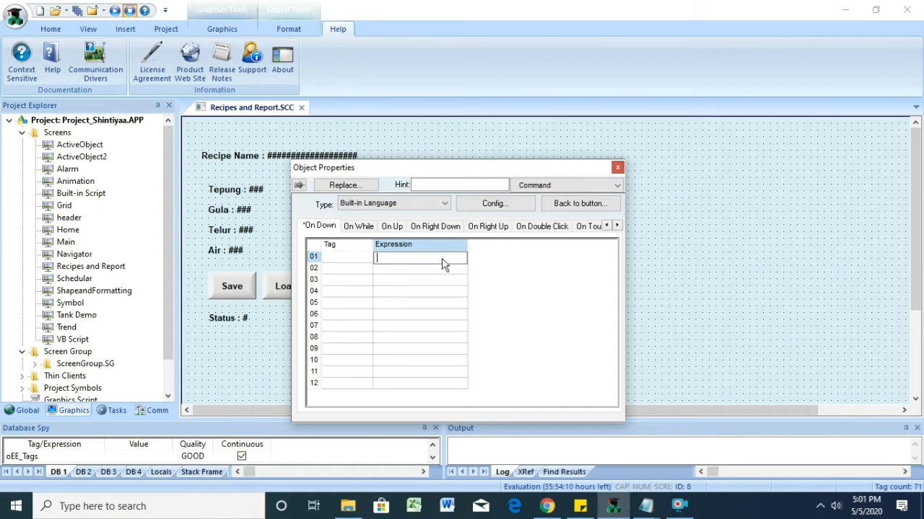
- Set the copied button's command type to VBScript and paste in the whole script from the program recipe file in Notepad
{"action": "left_click", "coordinate": [396, 205]}
{"action": "left_click", "coordinate": [396, 225]}
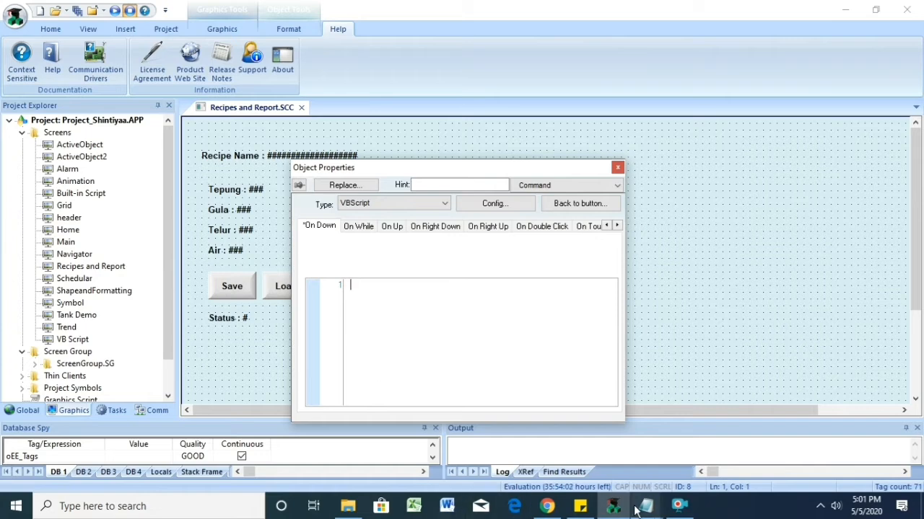
{"action": "mouse_move", "coordinate": [635, 509]}
{"action": "left_click", "coordinate": [701, 441]}
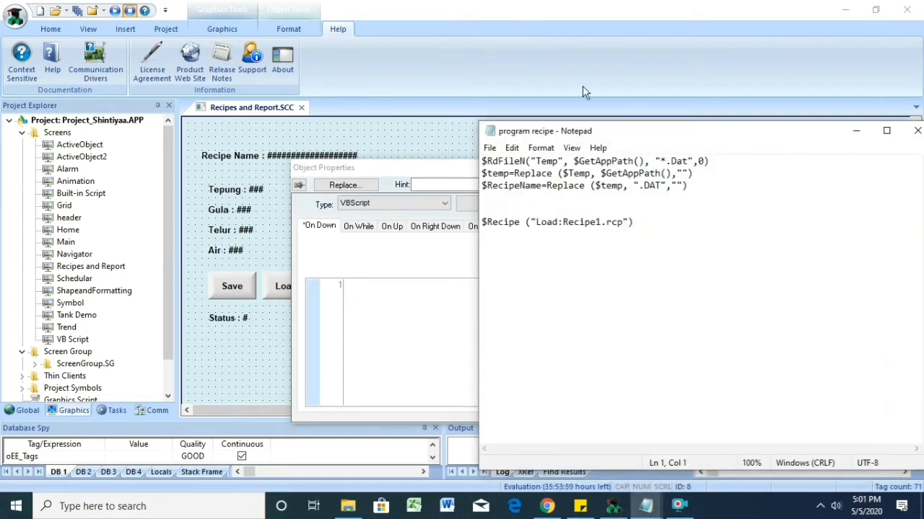
{"action": "left_click_drag", "start_coordinate": [653, 126], "coordinate": [463, 124]}
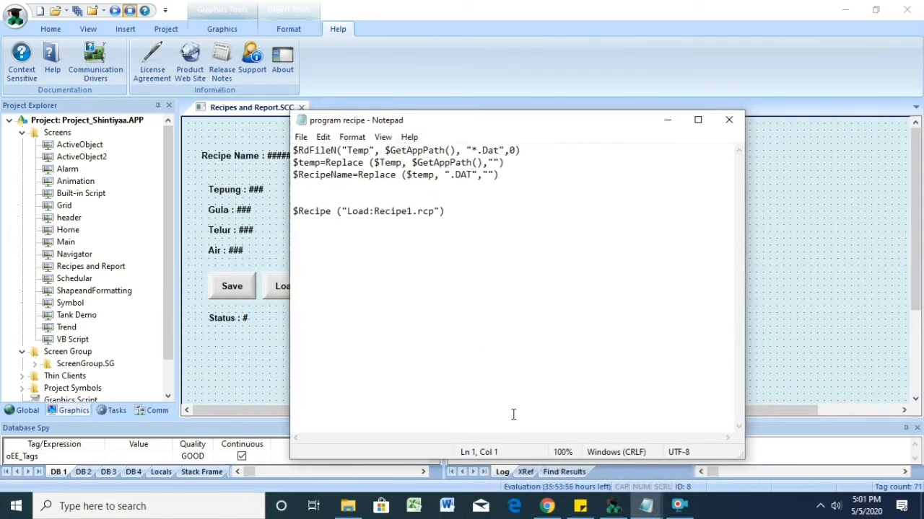
{"action": "left_click_drag", "start_coordinate": [448, 215], "coordinate": [291, 148]}
{"action": "key", "text": "ctrl+c"}
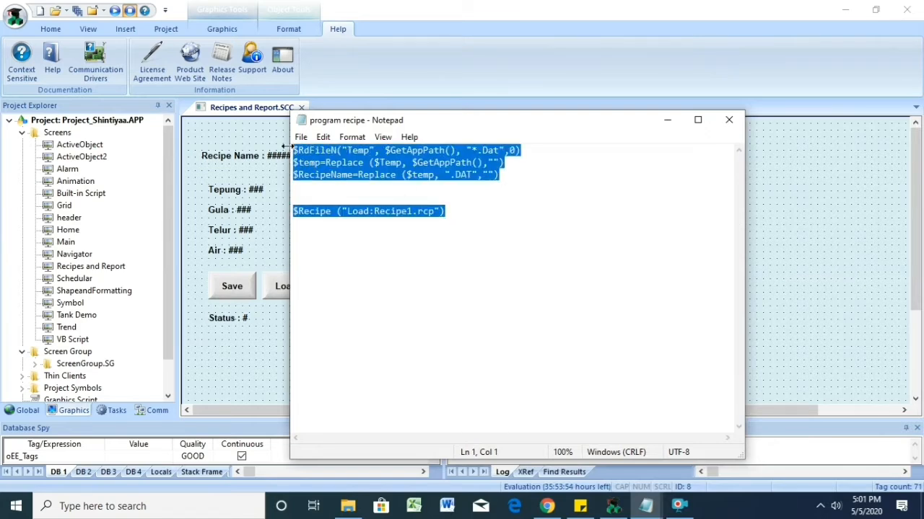
{"action": "left_click", "coordinate": [666, 120]}
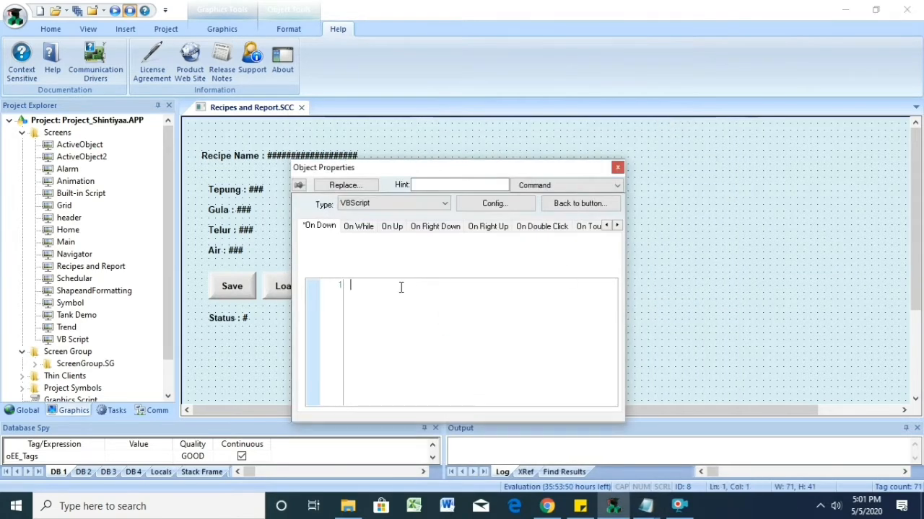
{"action": "key", "text": "ctrl+v"}
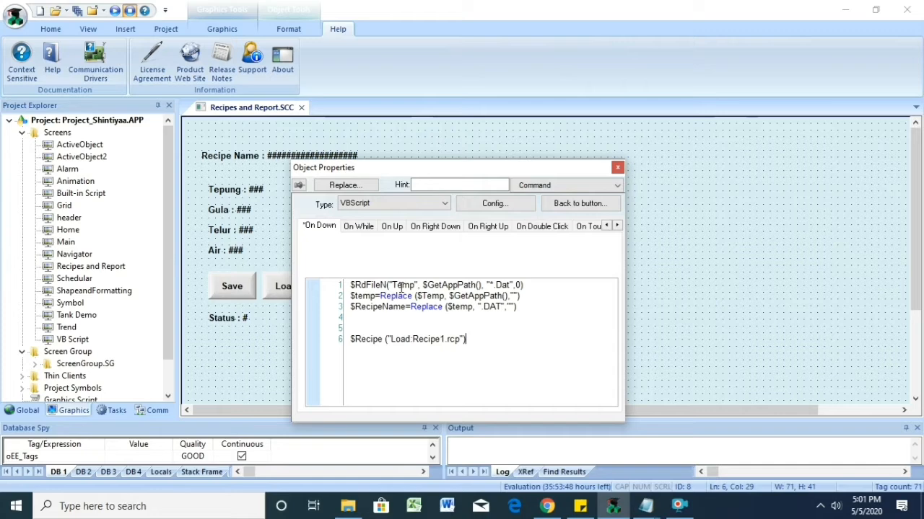
- Create the missing temp tag as an Integer with Server scope
{"action": "left_click", "coordinate": [523, 190]}
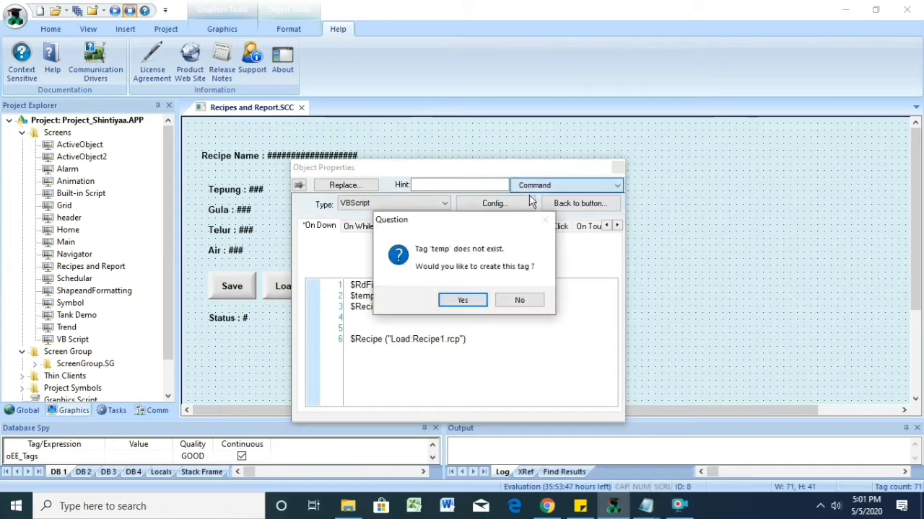
{"action": "left_click", "coordinate": [462, 300]}
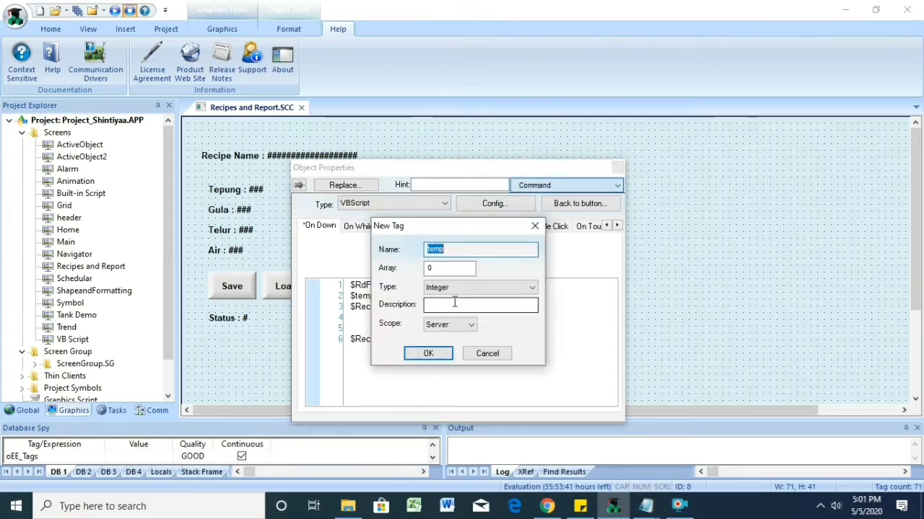
{"action": "left_click", "coordinate": [435, 353]}
- Change the copied button's caption to Select, and save and close the screen
{"action": "left_click", "coordinate": [575, 186]}
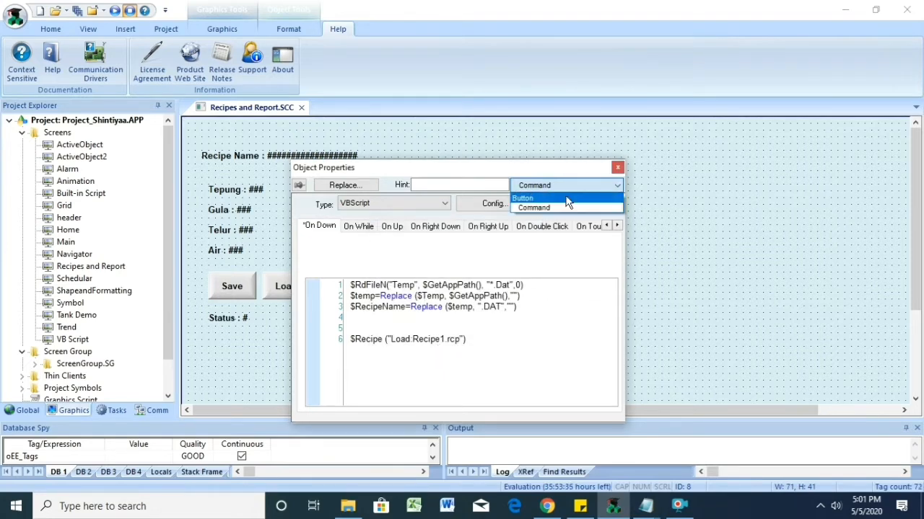
{"action": "left_click", "coordinate": [567, 198]}
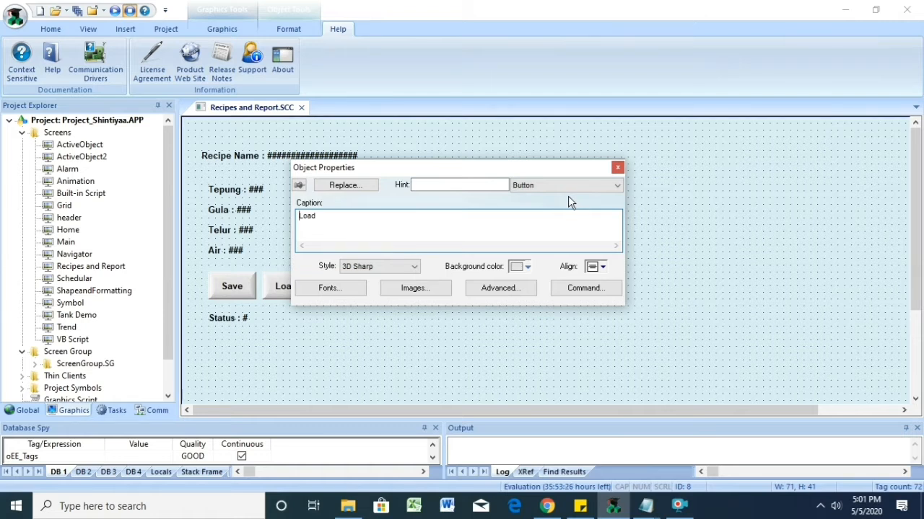
{"action": "left_click_drag", "start_coordinate": [329, 232], "coordinate": [289, 214]}
{"action": "type", "text": "Select"}
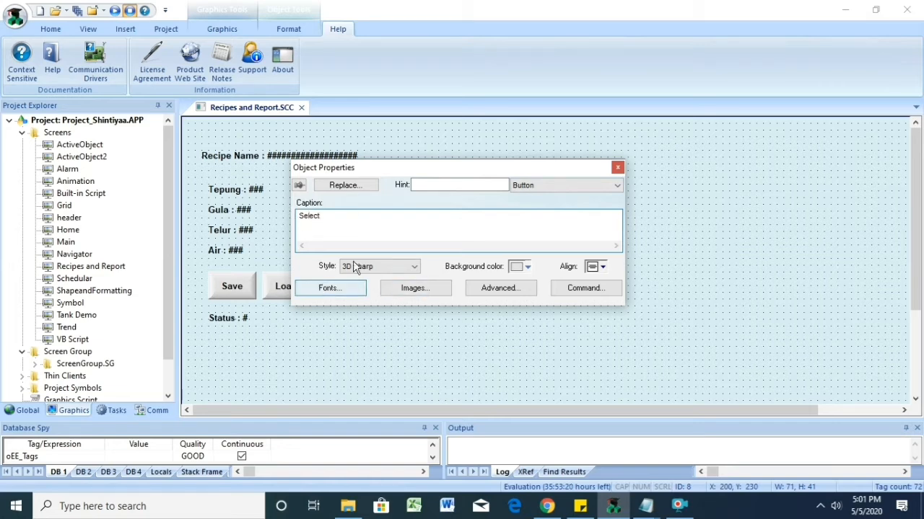
{"action": "left_click", "coordinate": [616, 168]}
{"action": "left_click", "coordinate": [344, 331]}
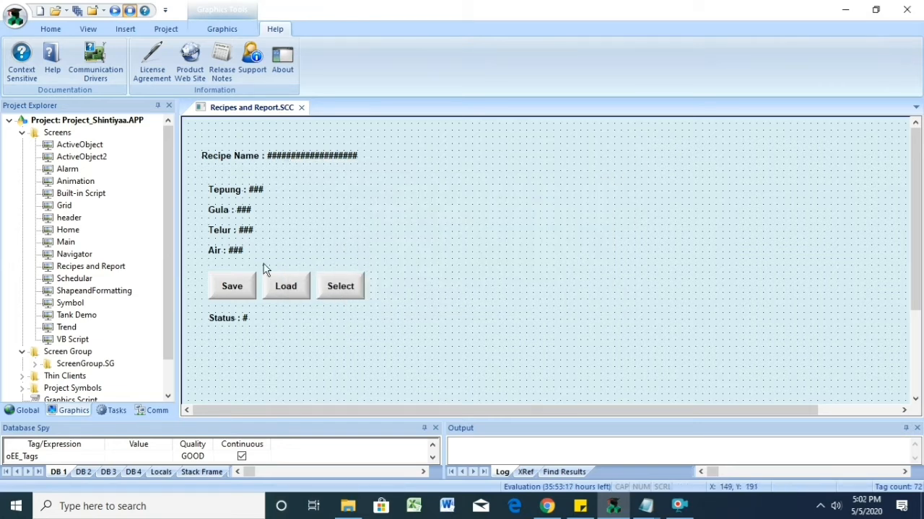
{"action": "left_click", "coordinate": [301, 107]}
{"action": "left_click", "coordinate": [418, 295]}
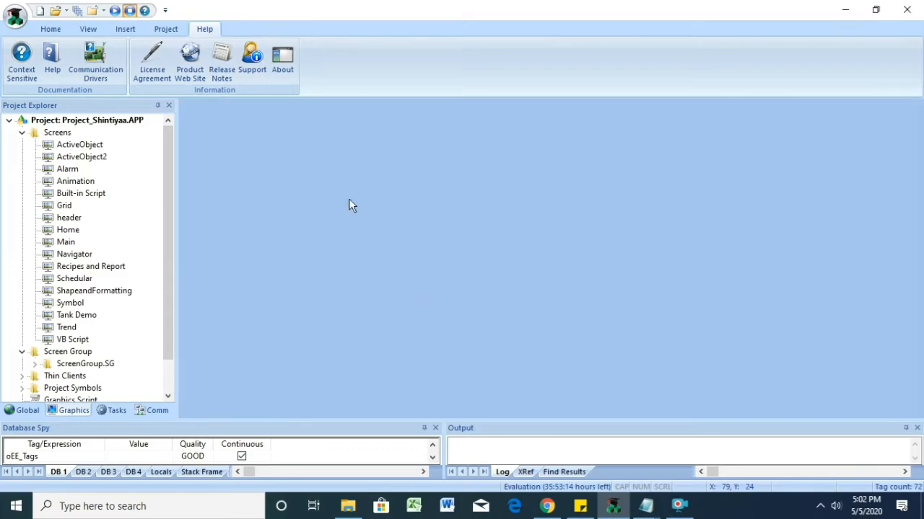
- Run the project and use the Select button on the Recipe and Report page to pick BATAGOR.DAT
{"action": "left_click", "coordinate": [116, 11]}
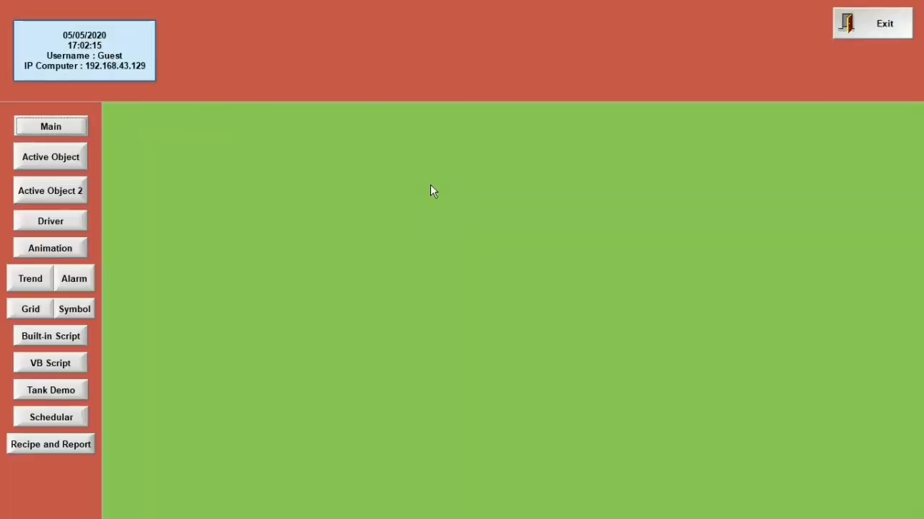
{"action": "left_click", "coordinate": [47, 447]}
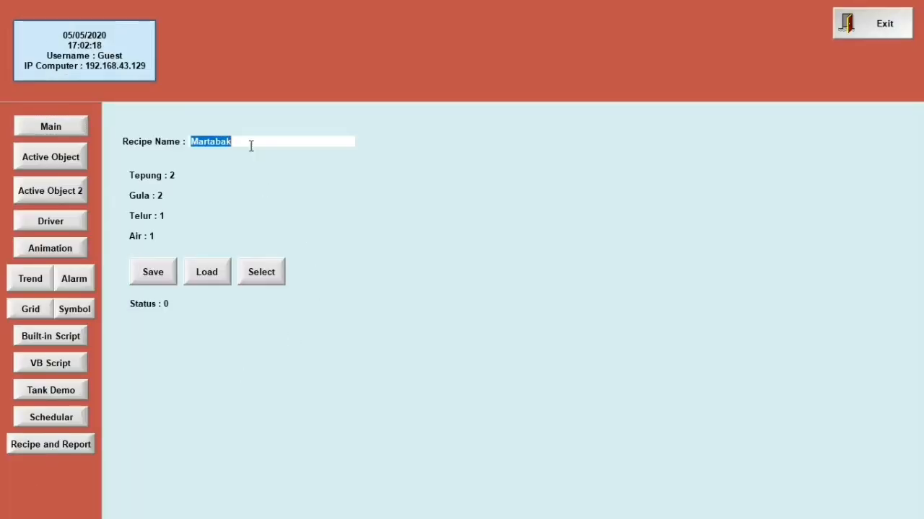
{"action": "left_click", "coordinate": [254, 272]}
{"action": "left_click", "coordinate": [402, 212]}
{"action": "left_click", "coordinate": [403, 220]}
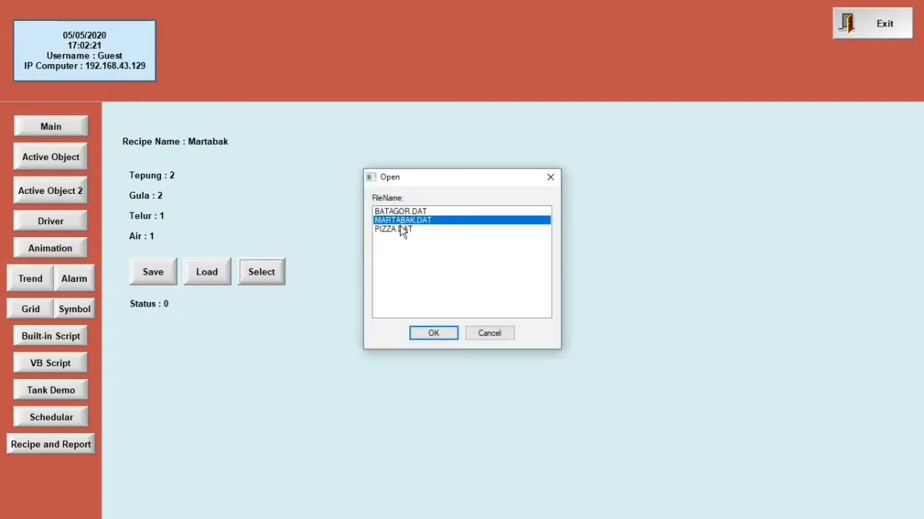
{"action": "left_click", "coordinate": [403, 229]}
{"action": "left_click", "coordinate": [395, 211]}
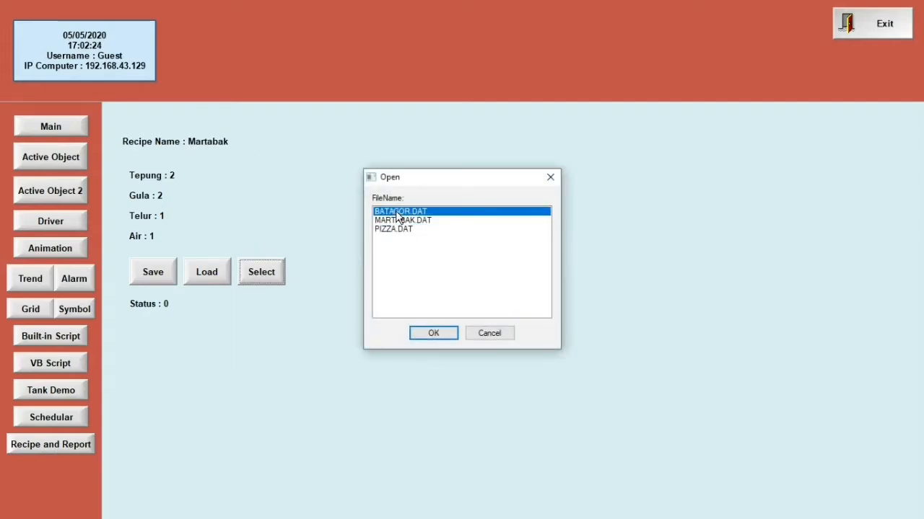
{"action": "left_click", "coordinate": [433, 333]}
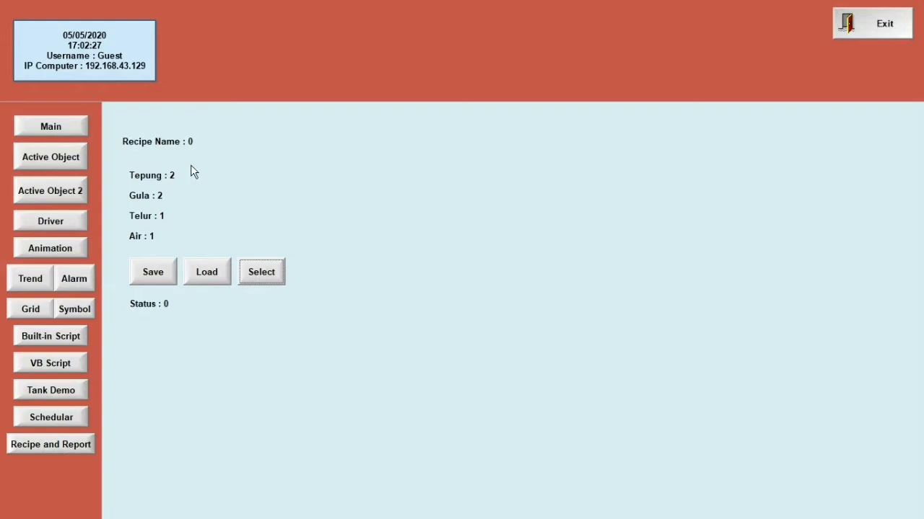
- Exit the running project and open the datasheet of project tags at the temp tag
{"action": "left_click", "coordinate": [875, 22]}
{"action": "left_click", "coordinate": [459, 303]}
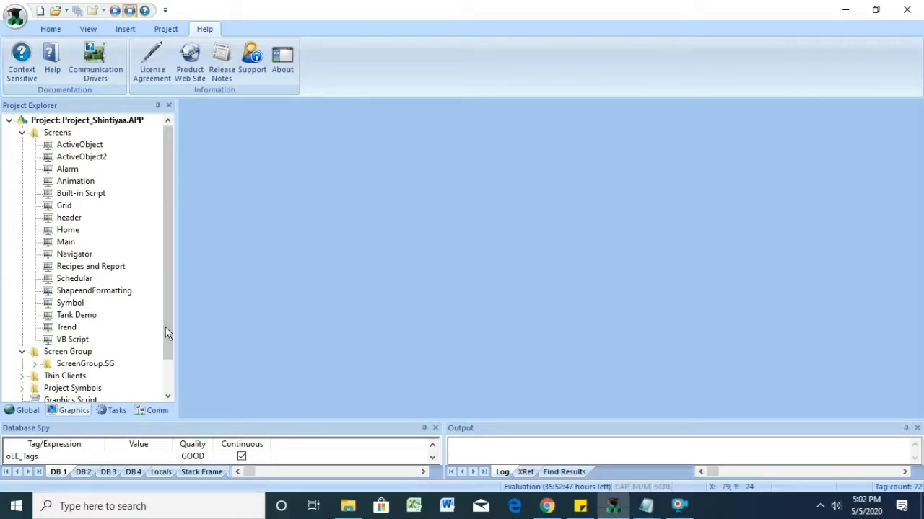
{"action": "left_click", "coordinate": [113, 415]}
{"action": "left_click", "coordinate": [23, 134]}
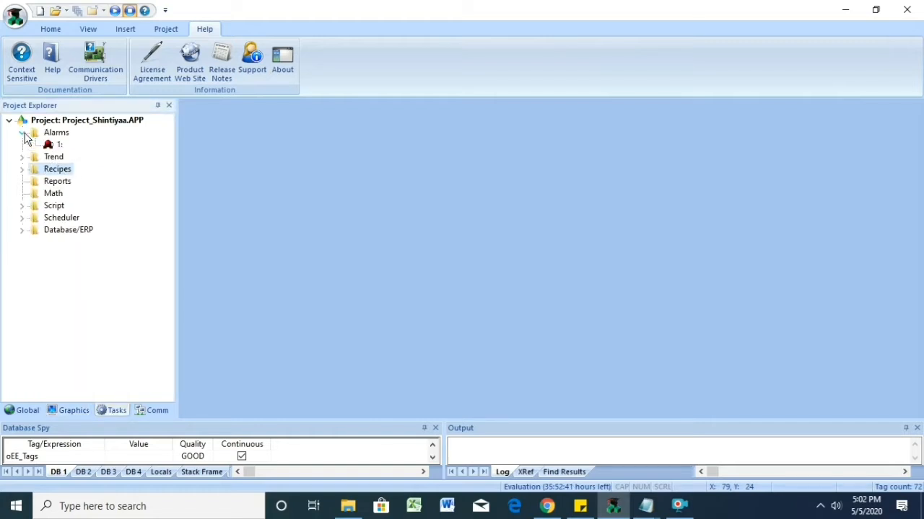
{"action": "left_click", "coordinate": [24, 135]}
{"action": "left_click", "coordinate": [33, 413]}
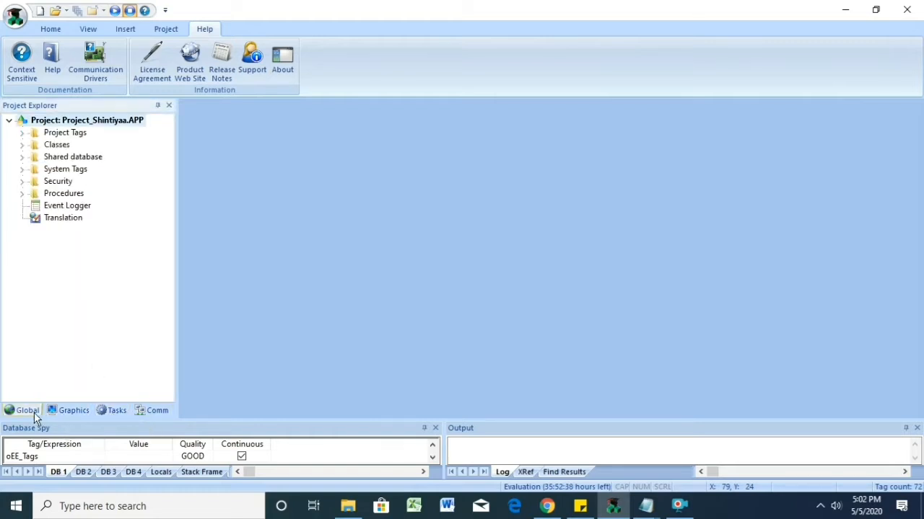
{"action": "left_click", "coordinate": [23, 134]}
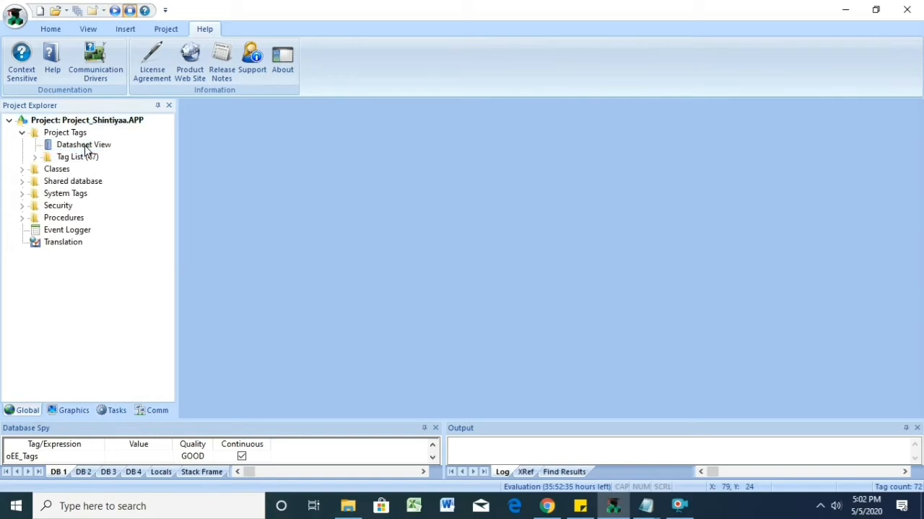
{"action": "double_click", "coordinate": [84, 145]}
{"action": "scroll", "coordinate": [264, 320], "scroll_direction": "down", "scroll_amount": 2}
{"action": "scroll", "coordinate": [265, 319], "scroll_direction": "down", "scroll_amount": 3}
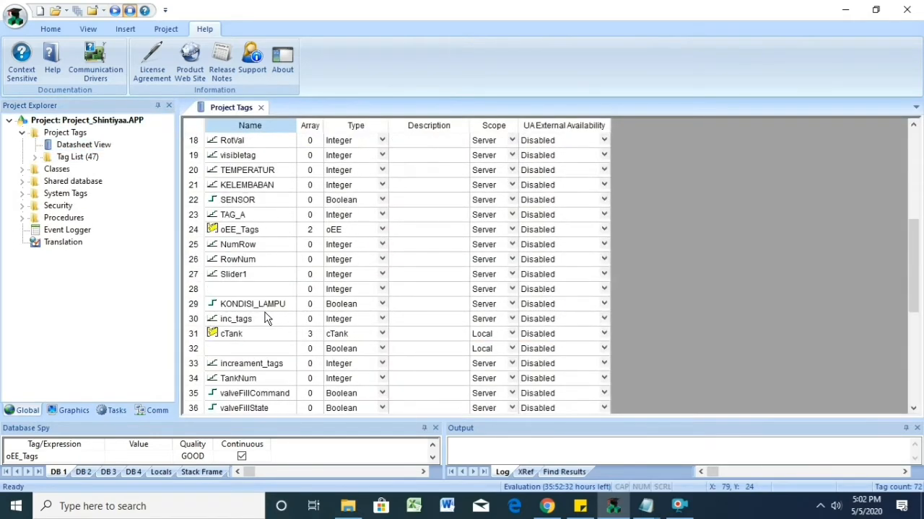
{"action": "scroll", "coordinate": [264, 320], "scroll_direction": "down", "scroll_amount": 6}
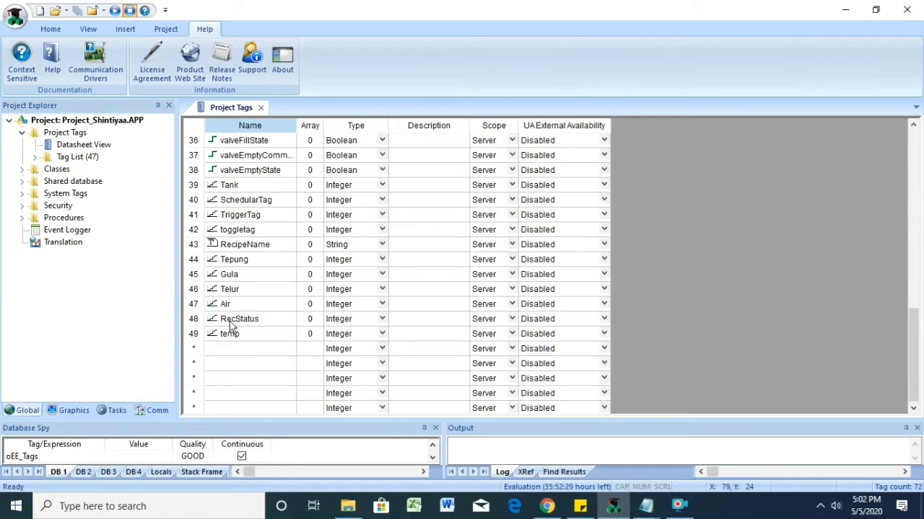
- Set the temp tag's data type to String and close the project tags datasheet
{"action": "left_click", "coordinate": [231, 334]}
{"action": "left_click", "coordinate": [381, 335]}
{"action": "left_click", "coordinate": [381, 334]}
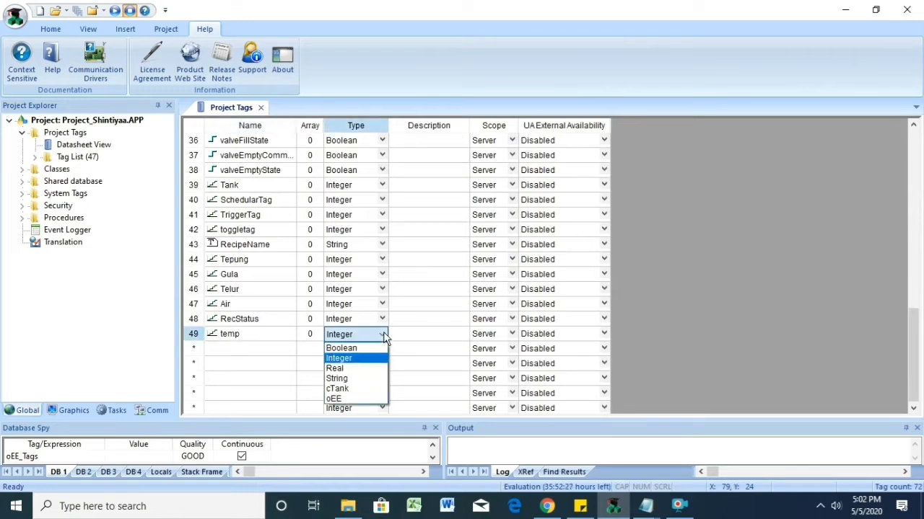
{"action": "left_click", "coordinate": [366, 379]}
{"action": "left_click", "coordinate": [261, 108]}
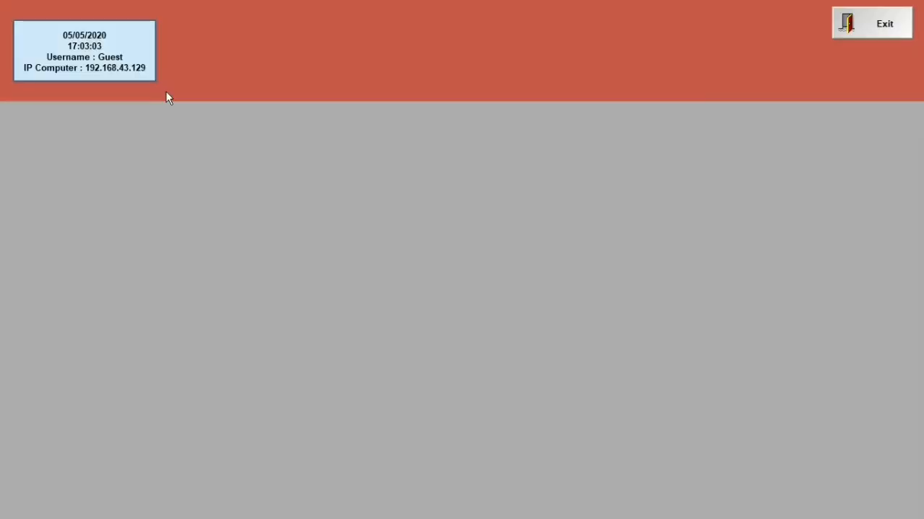
- Run the project, select MARTABAK.DAT and PIZZA.DAT in turn on the Recipe and Report page, and exit the runtime
{"action": "left_click", "coordinate": [67, 442]}
{"action": "left_click", "coordinate": [263, 273]}
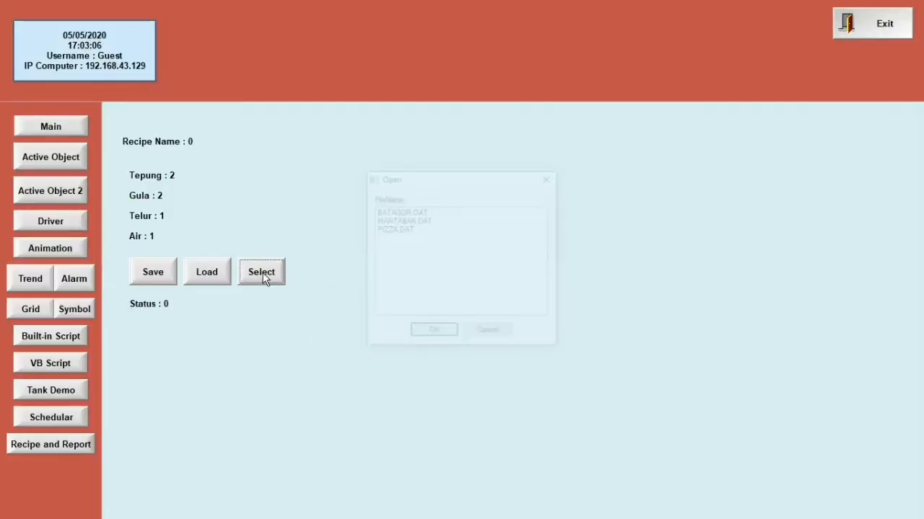
{"action": "left_click", "coordinate": [393, 223]}
{"action": "left_click", "coordinate": [427, 332]}
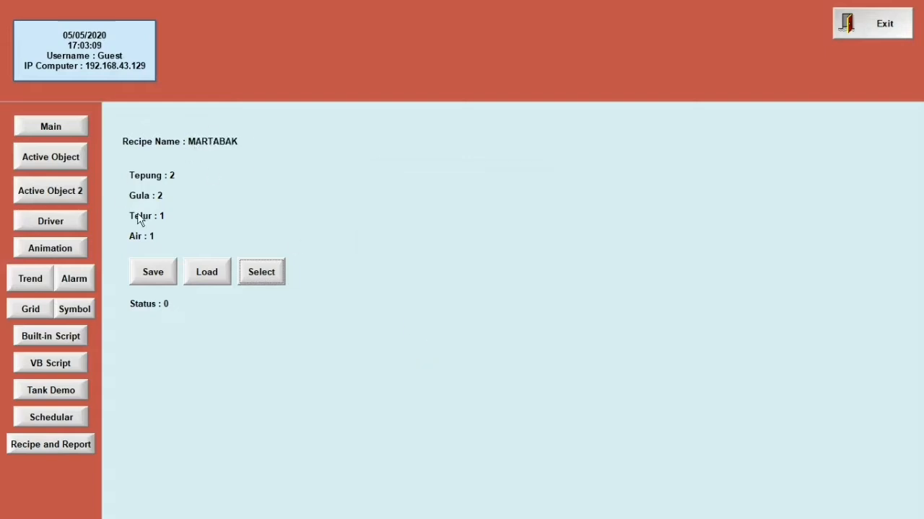
{"action": "left_click", "coordinate": [266, 271]}
{"action": "left_click", "coordinate": [382, 231]}
{"action": "left_click", "coordinate": [432, 333]}
{"action": "left_click", "coordinate": [882, 35]}
{"action": "left_click", "coordinate": [500, 303]}
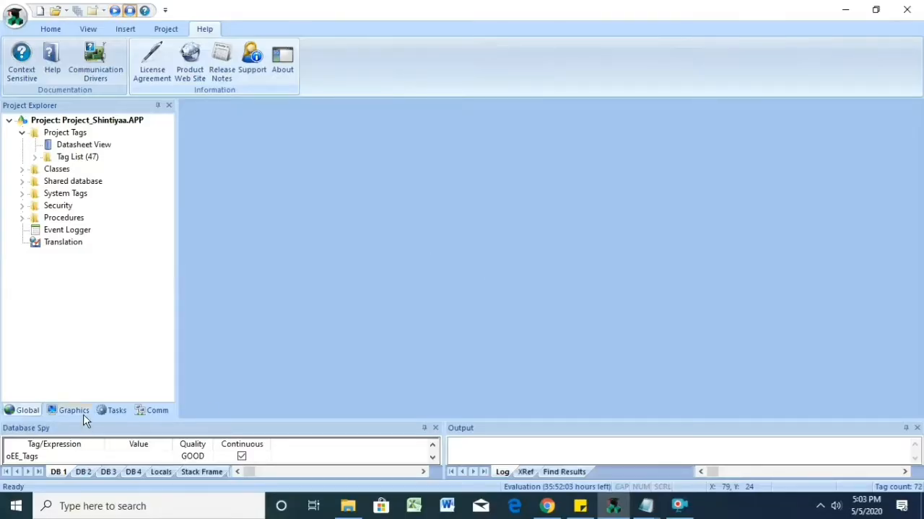
- Open the Recipes and Report screen and duplicate the Save button directly below the Load button
{"action": "left_click", "coordinate": [83, 416]}
{"action": "double_click", "coordinate": [78, 268]}
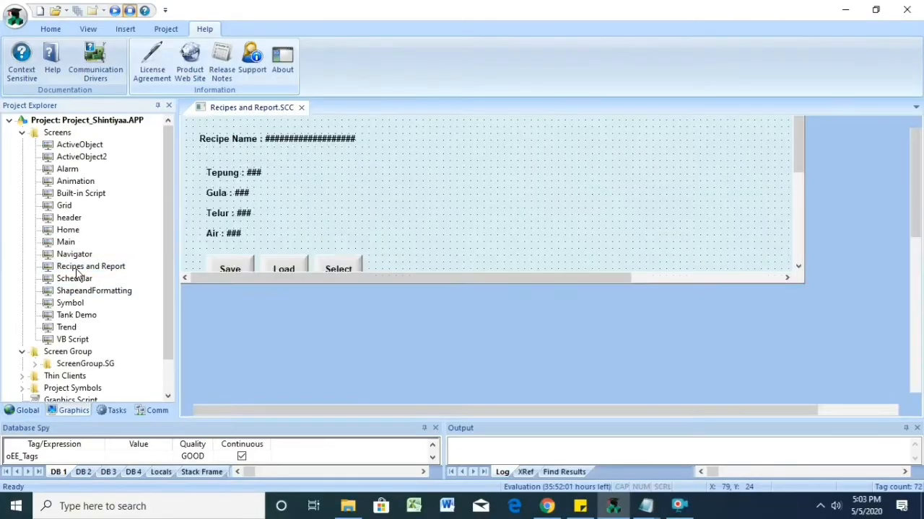
{"action": "left_click", "coordinate": [231, 289]}
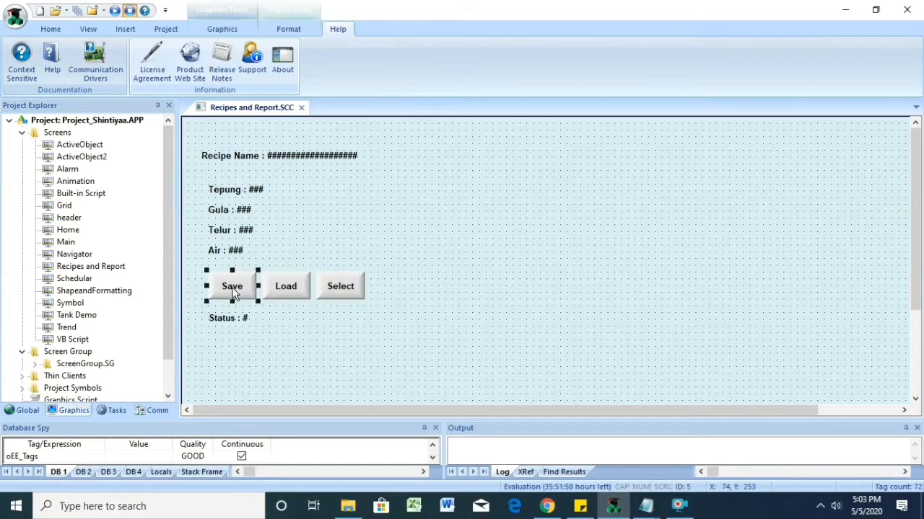
{"action": "left_click_drag", "start_coordinate": [241, 293], "coordinate": [293, 325]}
{"action": "key", "text": "Escape"}
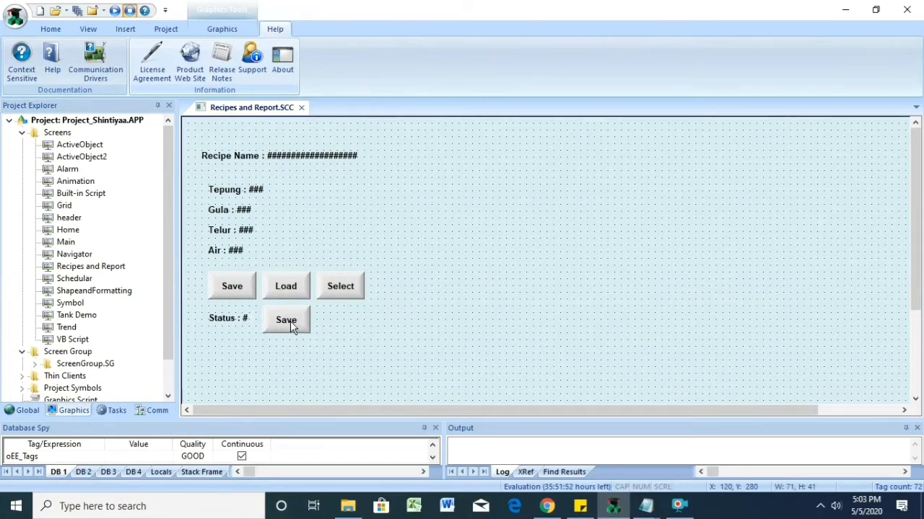
- Change the duplicated Save button's caption to Delete
{"action": "double_click", "coordinate": [283, 326]}
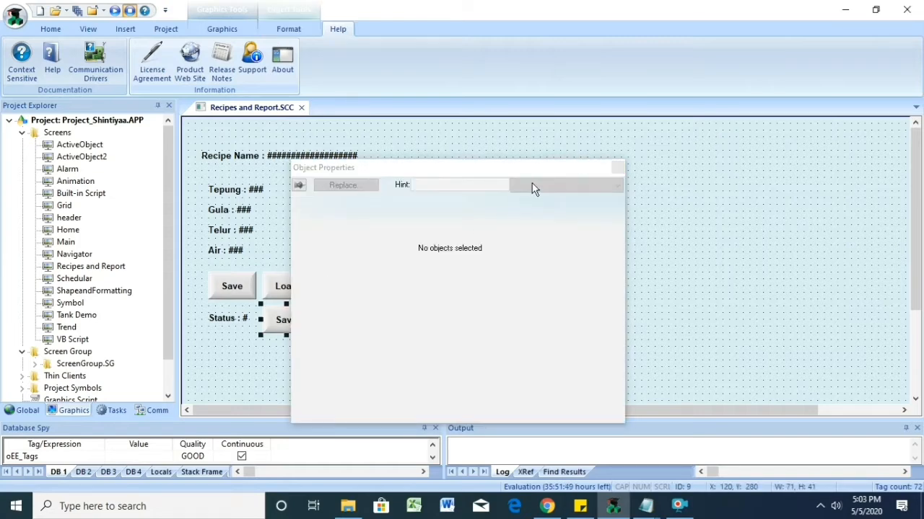
{"action": "left_click", "coordinate": [615, 169]}
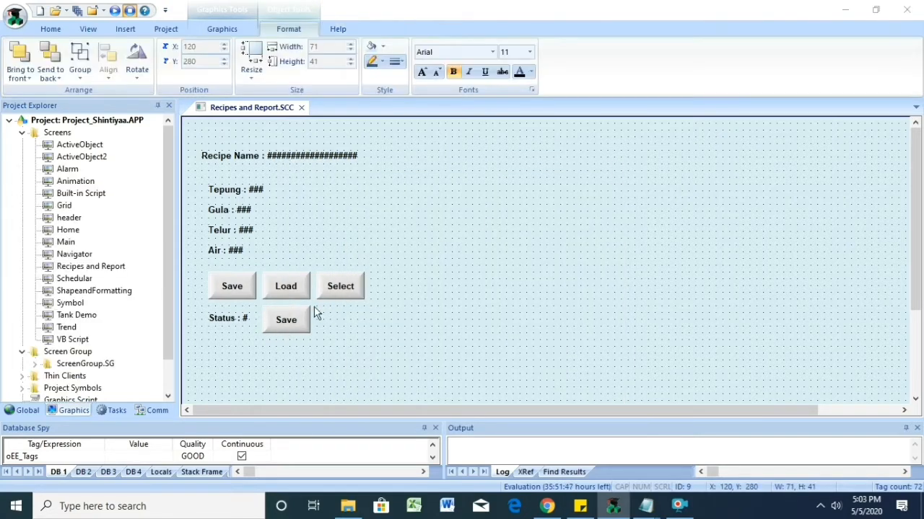
{"action": "double_click", "coordinate": [296, 315]}
{"action": "left_click", "coordinate": [566, 185]}
{"action": "left_click", "coordinate": [547, 200]}
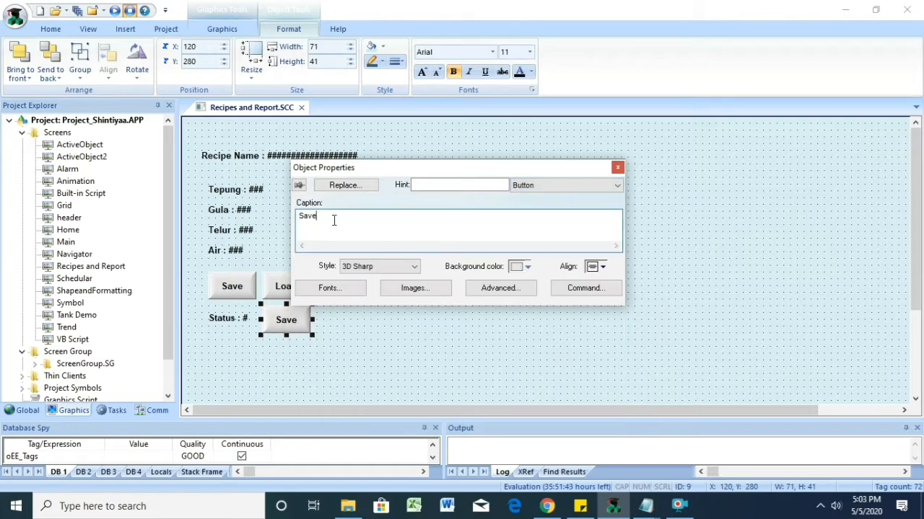
{"action": "type", "text": "Delete"}
- Set the Delete button's On Down expression to Recipe("Delete:Recipe1")
{"action": "left_click", "coordinate": [543, 186]}
{"action": "left_click", "coordinate": [542, 208]}
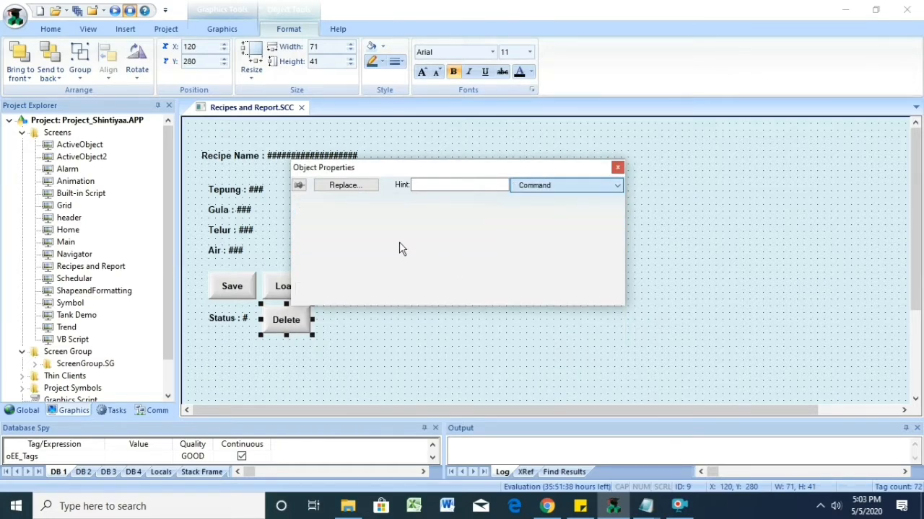
{"action": "left_click", "coordinate": [421, 259]}
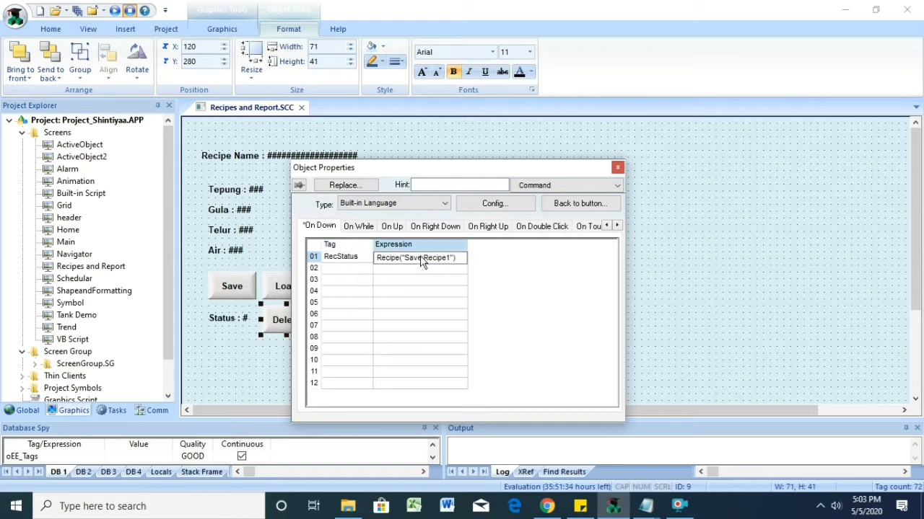
{"action": "key", "text": "BackSpace"}
{"action": "key", "text": "BackSpace"}
{"action": "key", "text": "BackSpace"}
{"action": "key", "text": "BackSpace"}
{"action": "type", "text": "Delete"}
{"action": "left_click", "coordinate": [617, 167]}
- Duplicate the Delete button below the Select button and set the copy's On Down expression to Recipe("Init:Recipe1")
{"action": "left_click_drag", "start_coordinate": [288, 325], "coordinate": [344, 327]}
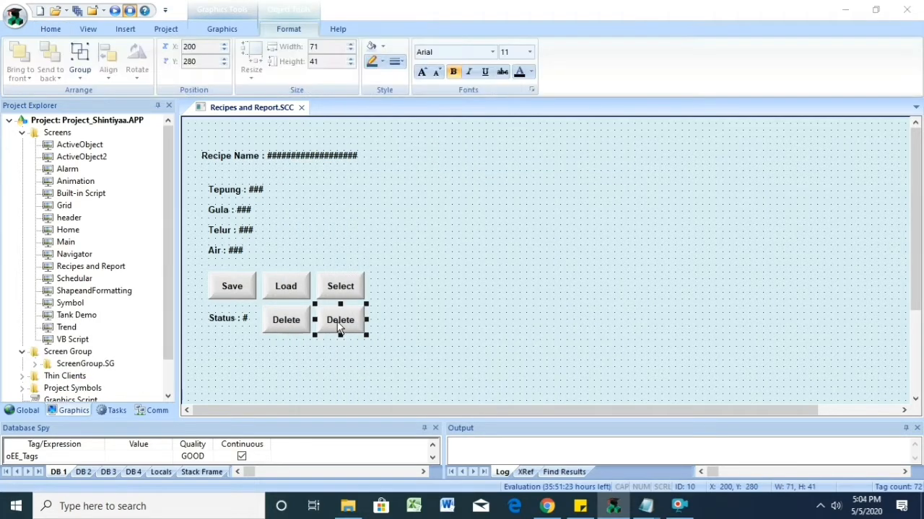
{"action": "double_click", "coordinate": [339, 327]}
{"action": "left_click", "coordinate": [425, 260]}
{"action": "left_click", "coordinate": [426, 261]}
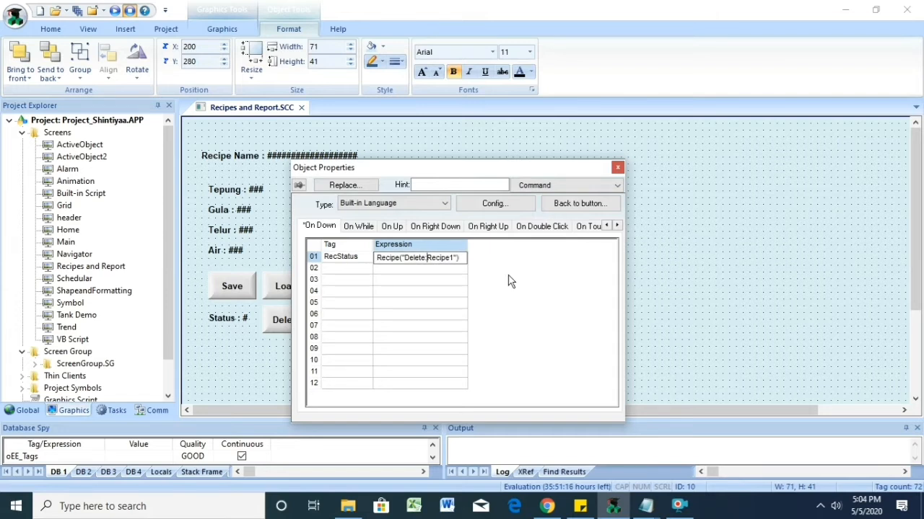
{"action": "key", "text": "BackSpace"}
{"action": "key", "text": "BackSpace"}
{"action": "key", "text": "BackSpace"}
{"action": "key", "text": "BackSpace"}
{"action": "key", "text": "BackSpace"}
{"action": "key", "text": "BackSpace"}
{"action": "key", "text": "BackSpace"}
{"action": "type", "text": "Init:"}
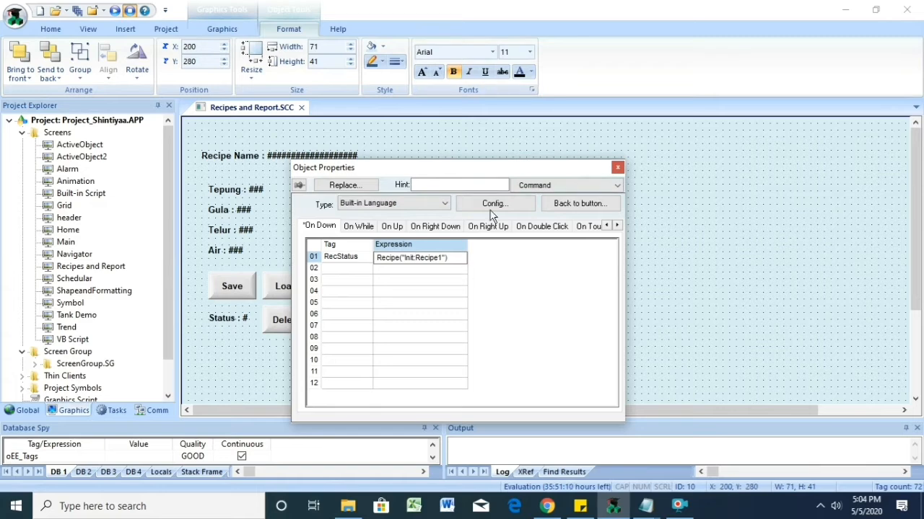
- Change the copied Delete button's caption to Init, and save and close the screen
{"action": "left_click", "coordinate": [538, 186]}
{"action": "left_click", "coordinate": [543, 204]}
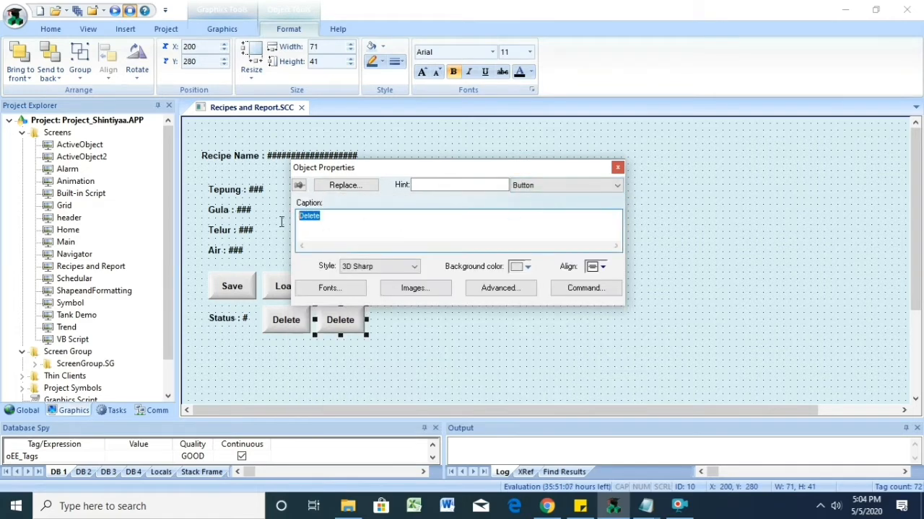
{"action": "key", "text": "BackSpace"}
{"action": "left_click", "coordinate": [617, 167]}
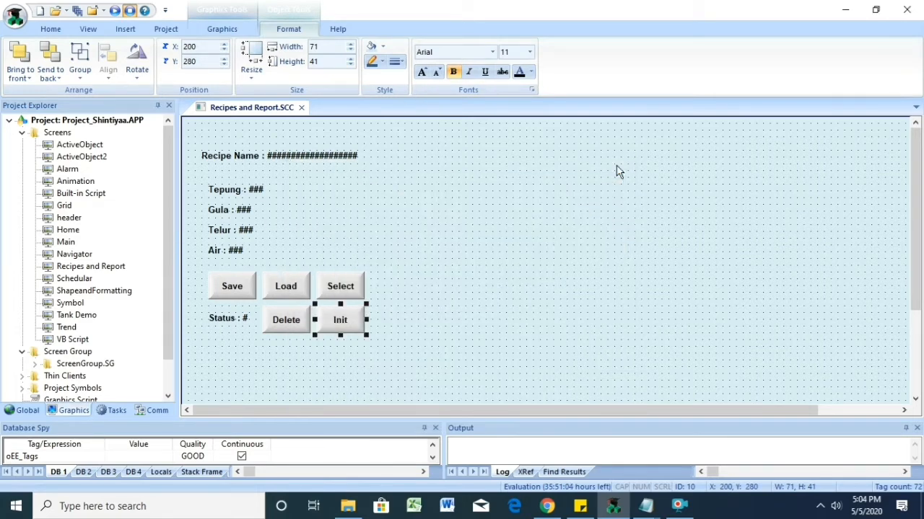
{"action": "left_click", "coordinate": [301, 107]}
{"action": "left_click", "coordinate": [417, 298]}
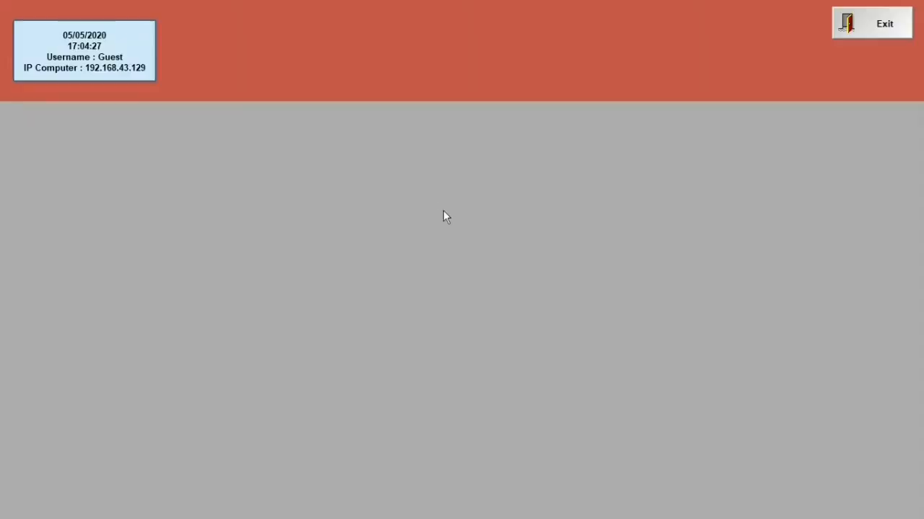
- Run the project, delete the PIZZA recipe on the Recipe and Report page, and select BATAGOR.DAT from the remaining files
{"action": "left_click", "coordinate": [36, 450]}
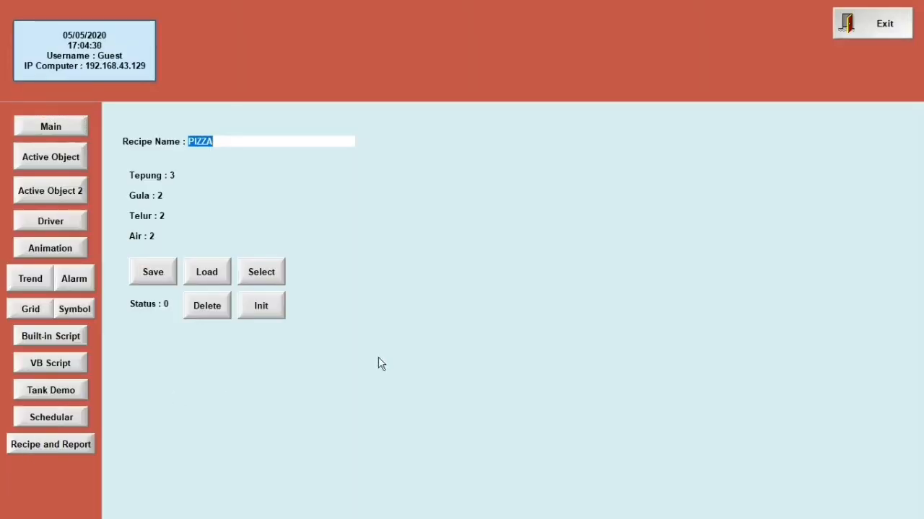
{"action": "left_click", "coordinate": [208, 306]}
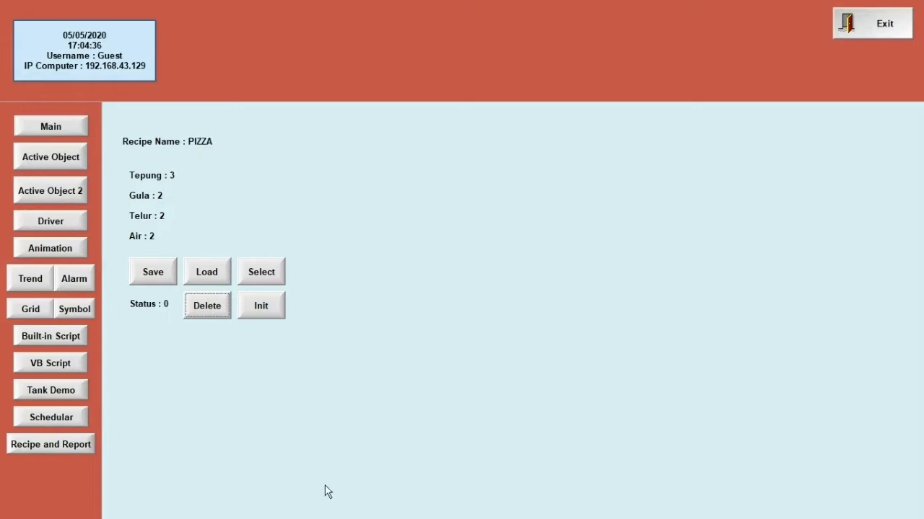
{"action": "left_click", "coordinate": [266, 280]}
{"action": "left_click", "coordinate": [400, 212]}
{"action": "left_click", "coordinate": [400, 221]}
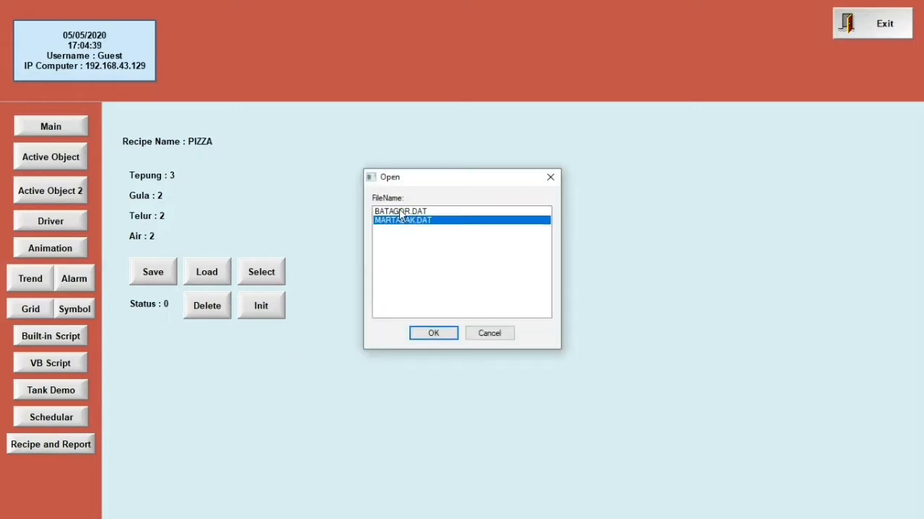
{"action": "left_click", "coordinate": [399, 212]}
{"action": "left_click", "coordinate": [399, 219]}
{"action": "left_click", "coordinate": [397, 212]}
{"action": "left_click", "coordinate": [434, 333]}
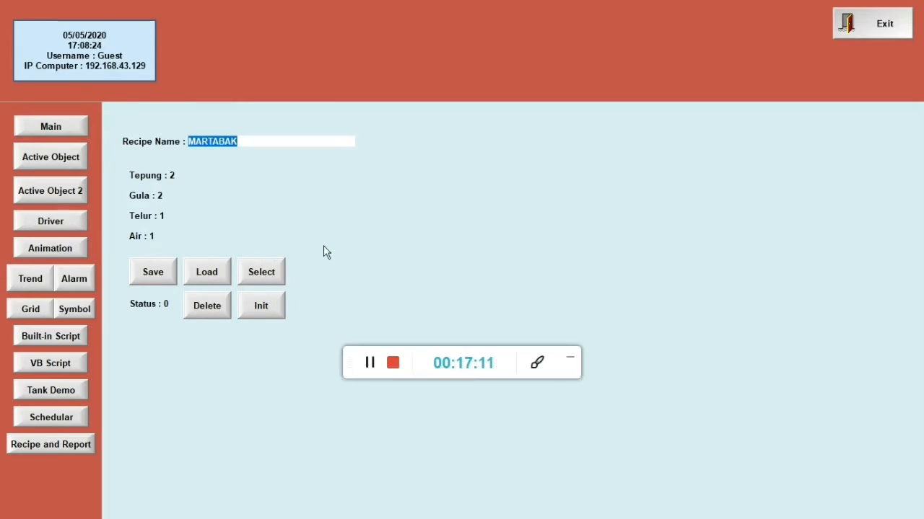
- Initialize and reload the MARTABAK recipe, and select BATAGOR.DAT as the recipe
{"action": "left_click", "coordinate": [253, 311]}
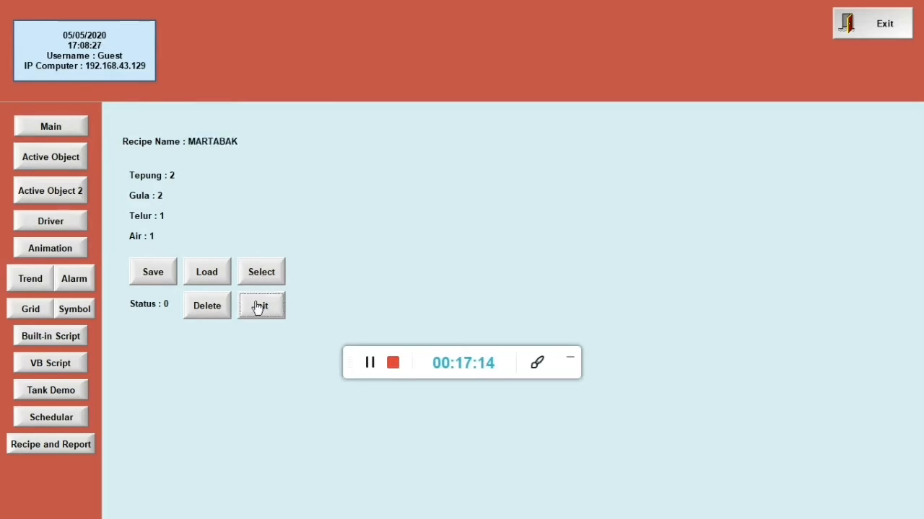
{"action": "left_click", "coordinate": [207, 277]}
{"action": "left_click", "coordinate": [247, 280]}
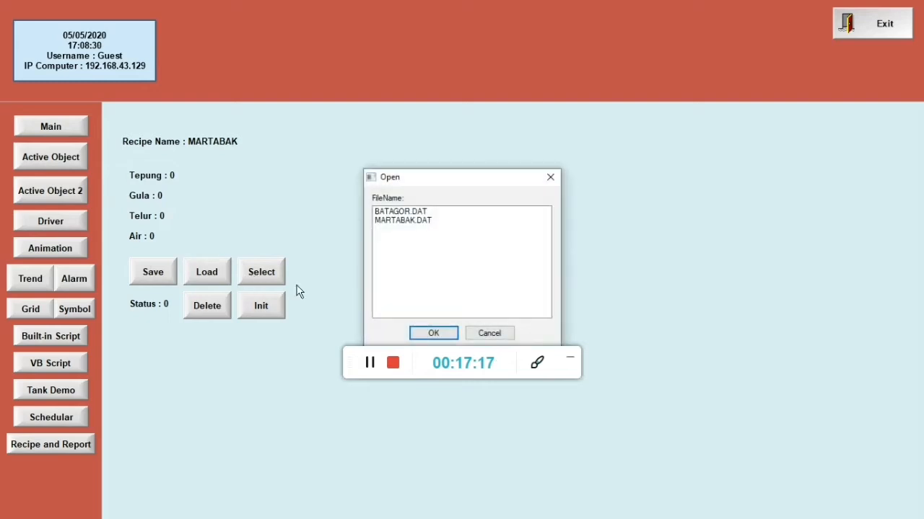
{"action": "left_click", "coordinate": [400, 212]}
{"action": "left_click", "coordinate": [431, 334]}
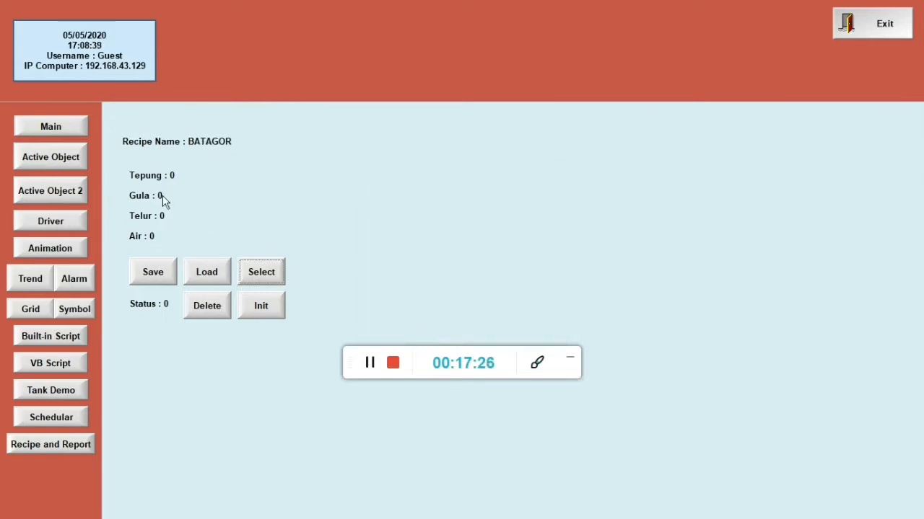
- Exit the running project without entering a new Tepung value
{"action": "left_click", "coordinate": [172, 175]}
{"action": "left_click", "coordinate": [246, 191]}
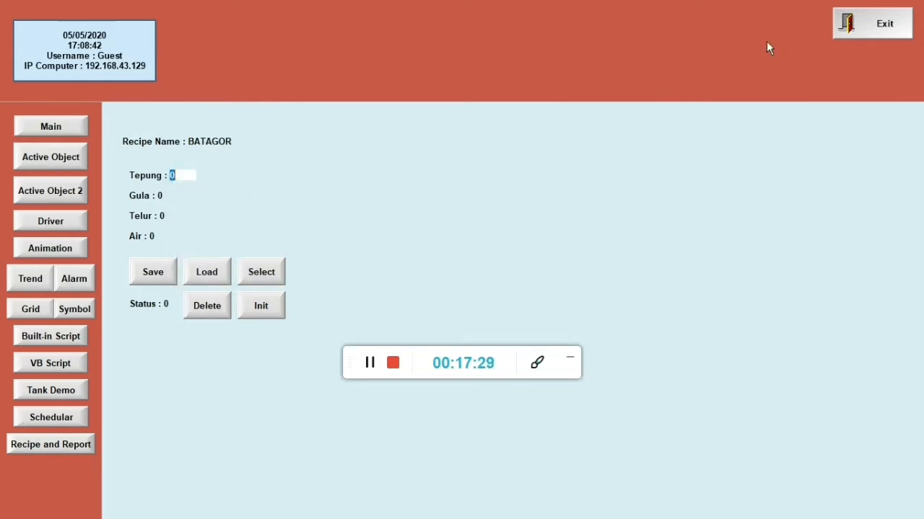
{"action": "left_click", "coordinate": [873, 24]}
{"action": "left_click", "coordinate": [473, 298]}
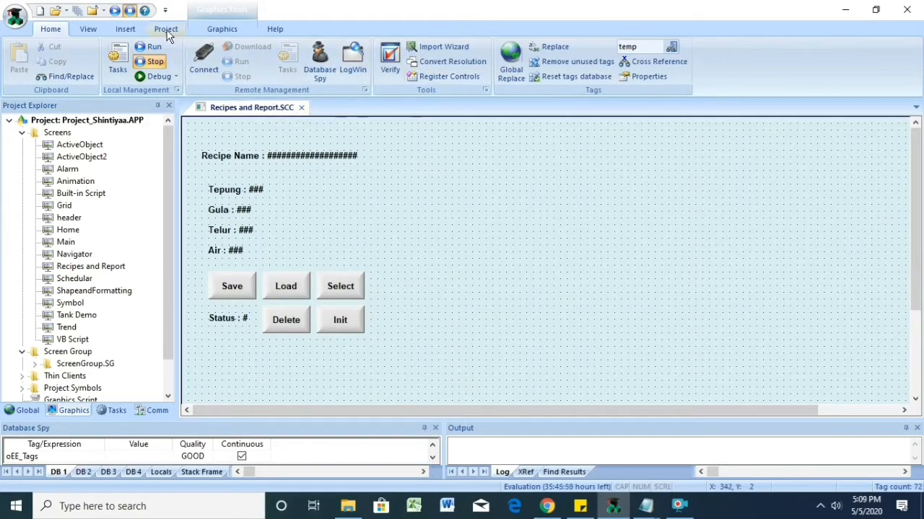
- Draw a vertical divider line about 410 pixels high in the empty area beside the recipe controls
{"action": "left_click", "coordinate": [222, 29]}
{"action": "left_click", "coordinate": [242, 46]}
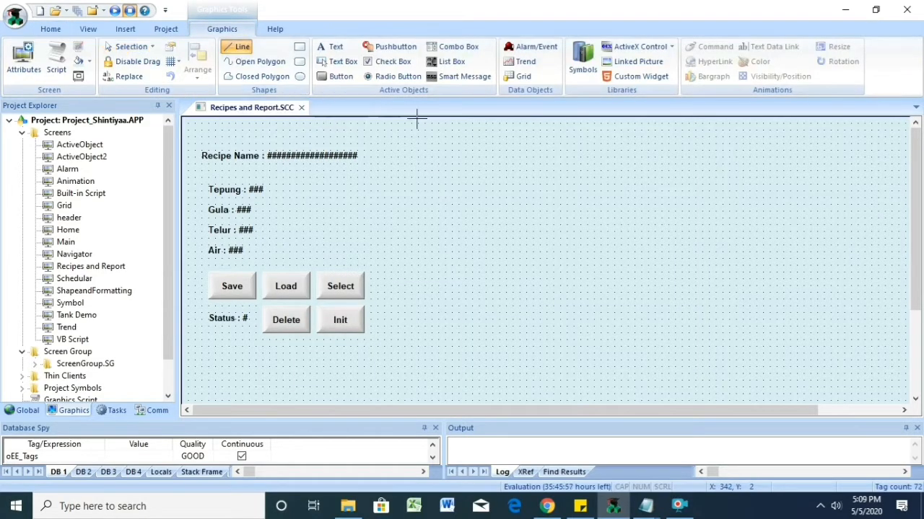
{"action": "mouse_move", "coordinate": [438, 123]}
{"action": "left_mouse_down"}
{"action": "mouse_move", "coordinate": [437, 398]}
{"action": "mouse_move", "coordinate": [528, 278]}
{"action": "left_mouse_up"}
{"action": "left_click_drag", "start_coordinate": [438, 278], "coordinate": [438, 401]}
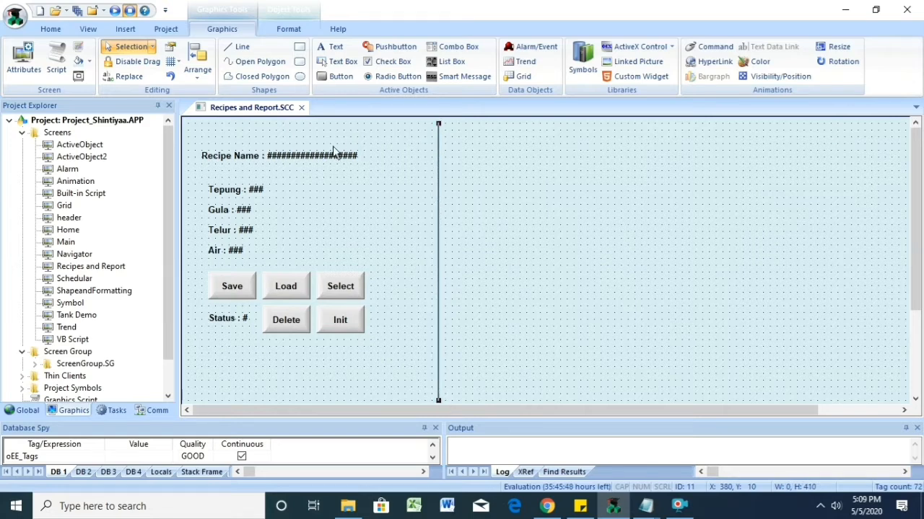
{"action": "left_click", "coordinate": [484, 177]}
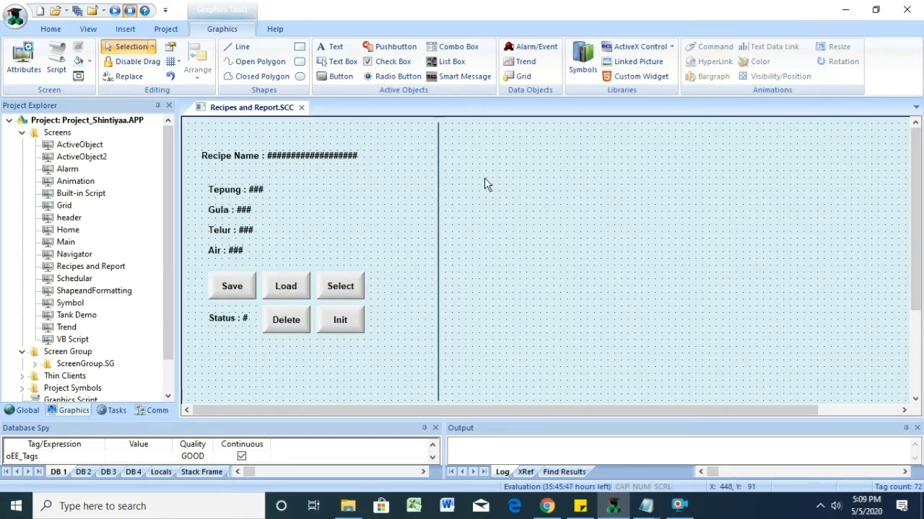
- Create a report described as ReportDemo, output file {ReportName}.txt, containing {Date}, {Time}, {TEMPERATUR}, {KELEMBABAN} and the test on/off expression, and close it
{"action": "left_click", "coordinate": [112, 412]}
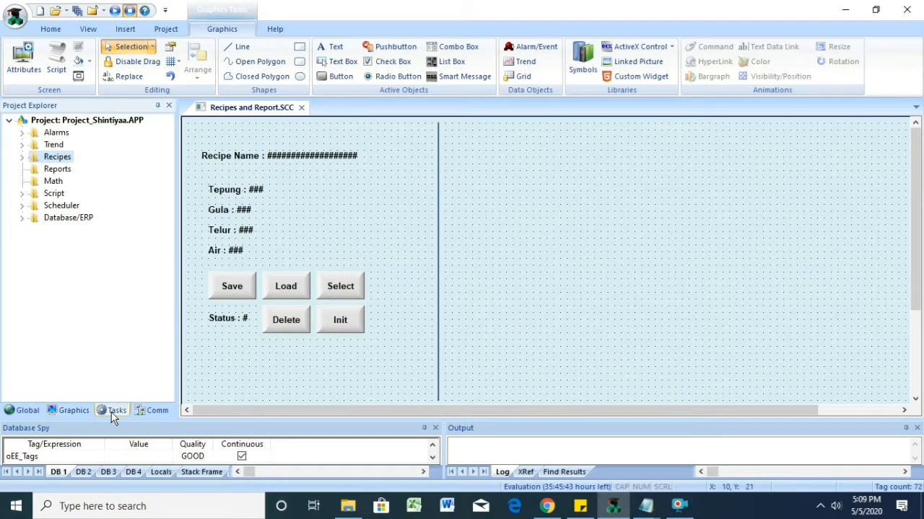
{"action": "right_click", "coordinate": [60, 170]}
{"action": "left_click", "coordinate": [97, 182]}
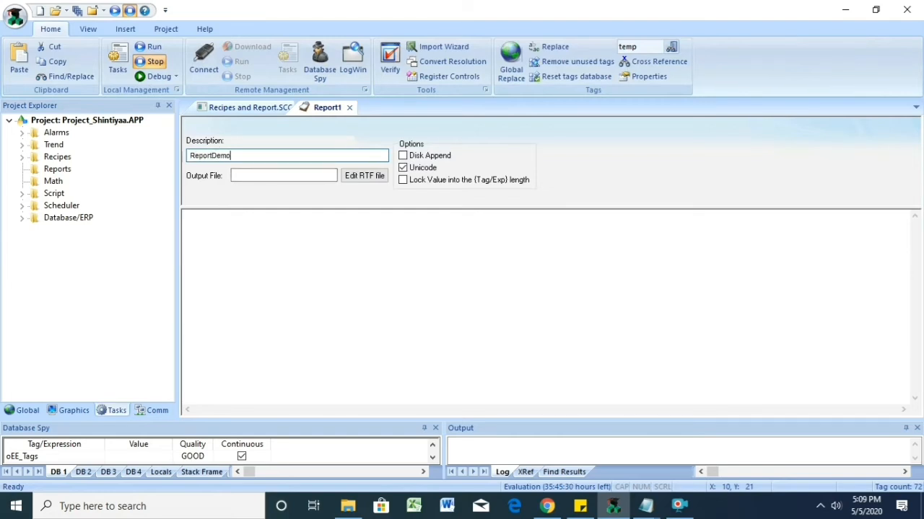
{"action": "left_click", "coordinate": [259, 177]}
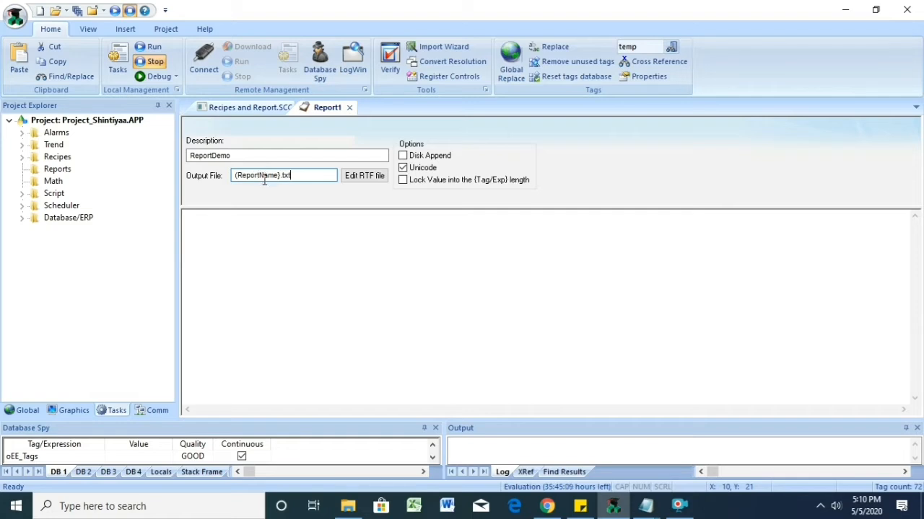
{"action": "left_click", "coordinate": [317, 249]}
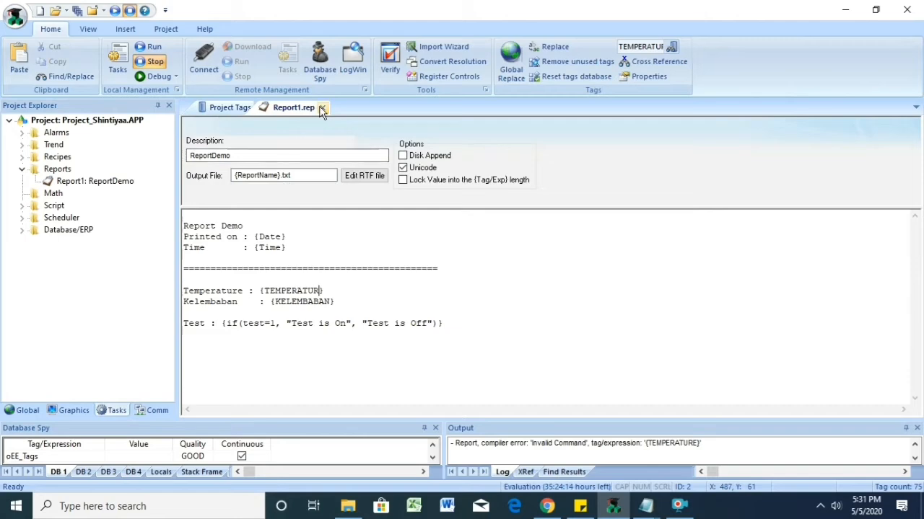
{"action": "left_click", "coordinate": [323, 107]}
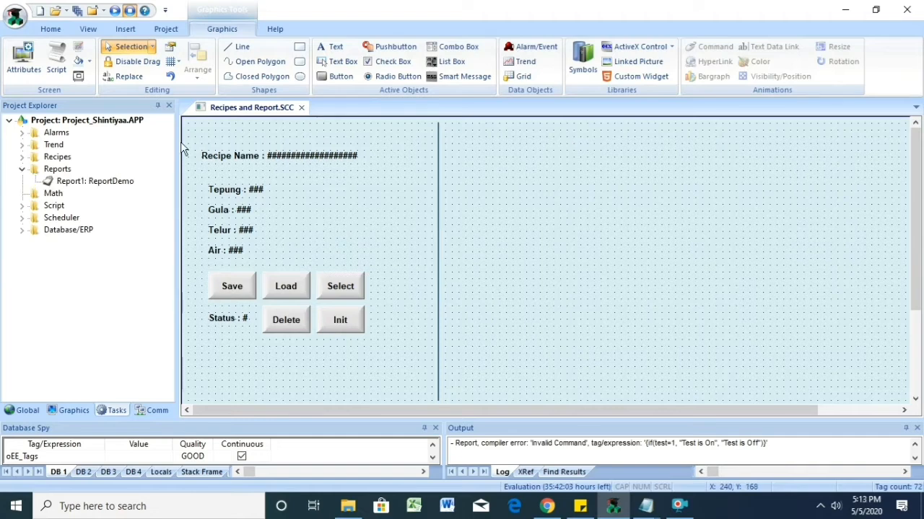
- Copy the Recipe Name text across the divider line and open the copy's object properties
{"action": "left_click", "coordinate": [254, 165]}
{"action": "left_click_drag", "start_coordinate": [241, 166], "coordinate": [503, 165]}
{"action": "double_click", "coordinate": [500, 160]}
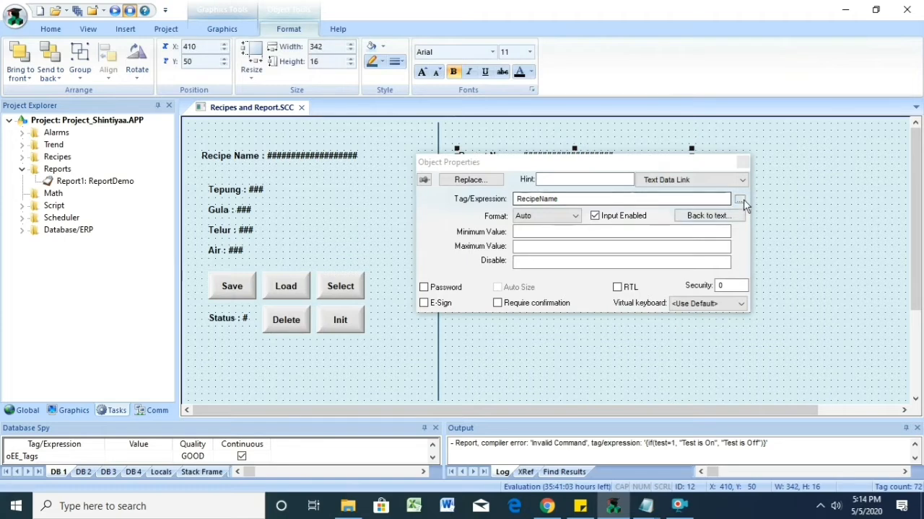
- Create a String tag named ReportName with Server scope from the copied text's tag selection
{"action": "left_click", "coordinate": [741, 200]}
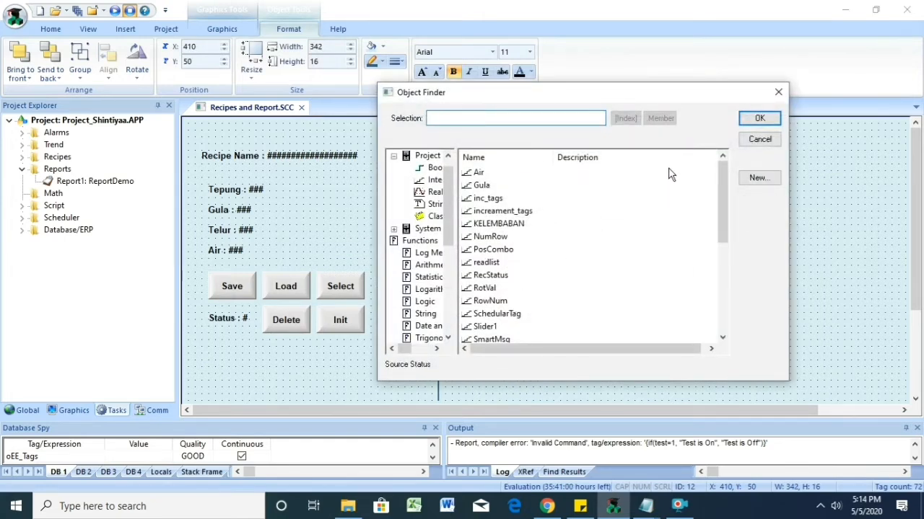
{"action": "left_click", "coordinate": [756, 177]}
{"action": "type", "text": "R"}
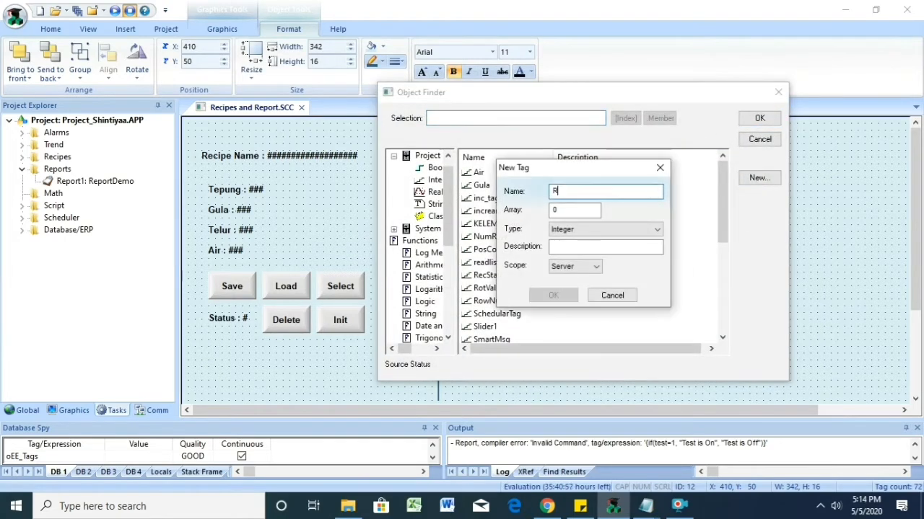
{"action": "type", "text": "eportName"}
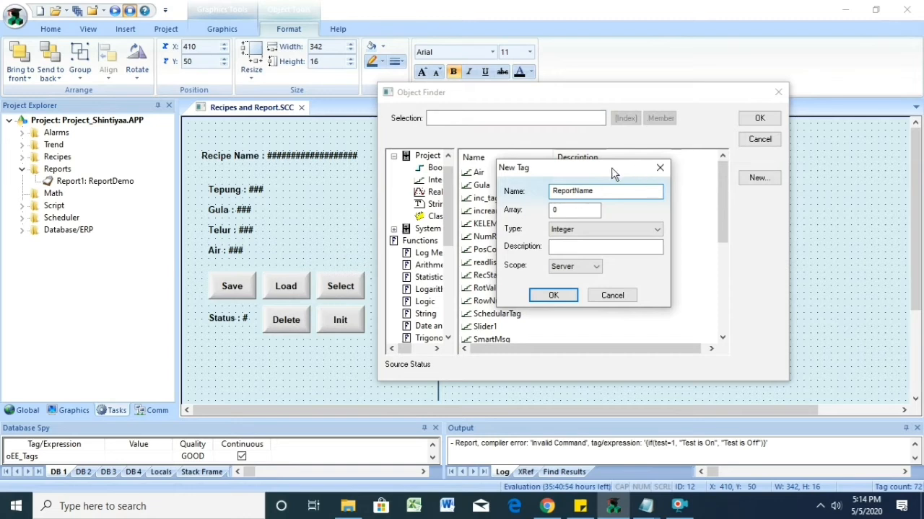
{"action": "left_click", "coordinate": [635, 229]}
{"action": "left_click", "coordinate": [577, 272]}
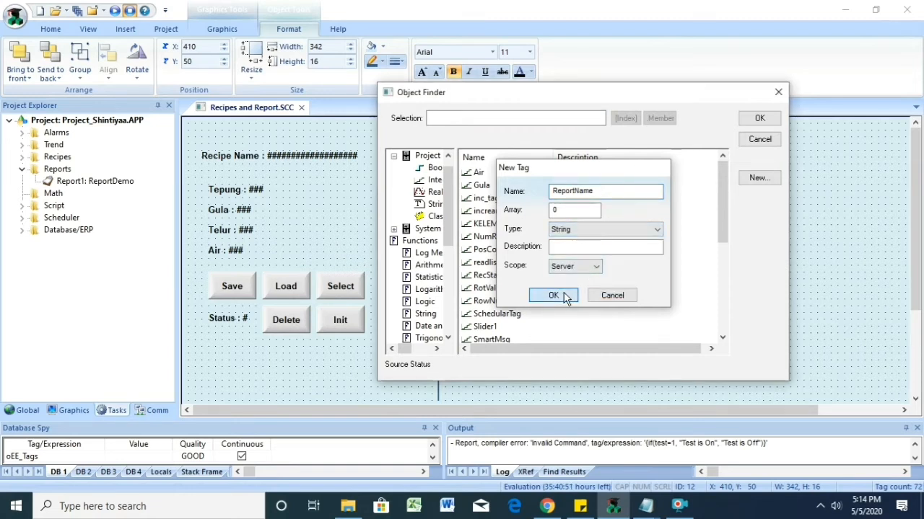
{"action": "left_click", "coordinate": [566, 297]}
- Assign the ReportName string tag to the copied text's data link
{"action": "scroll", "coordinate": [500, 329], "scroll_direction": "down", "scroll_amount": 4}
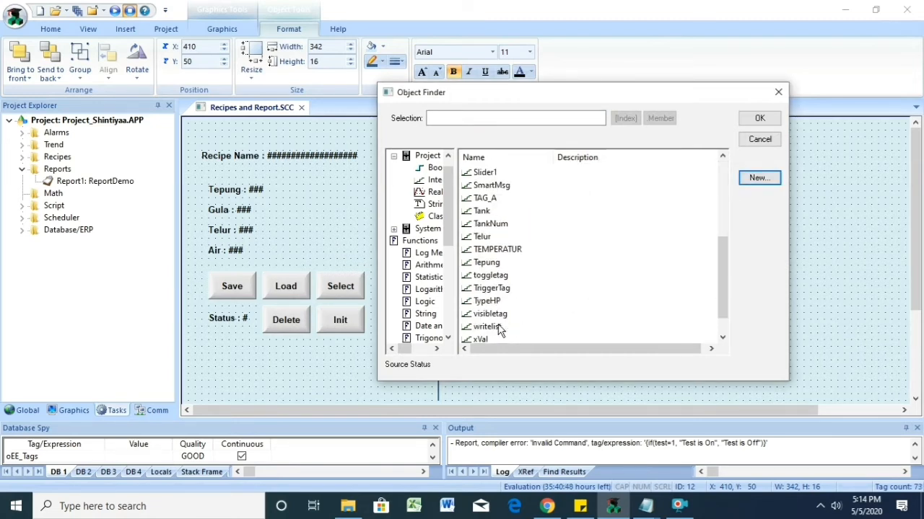
{"action": "left_click", "coordinate": [432, 204]}
{"action": "left_click", "coordinate": [496, 198]}
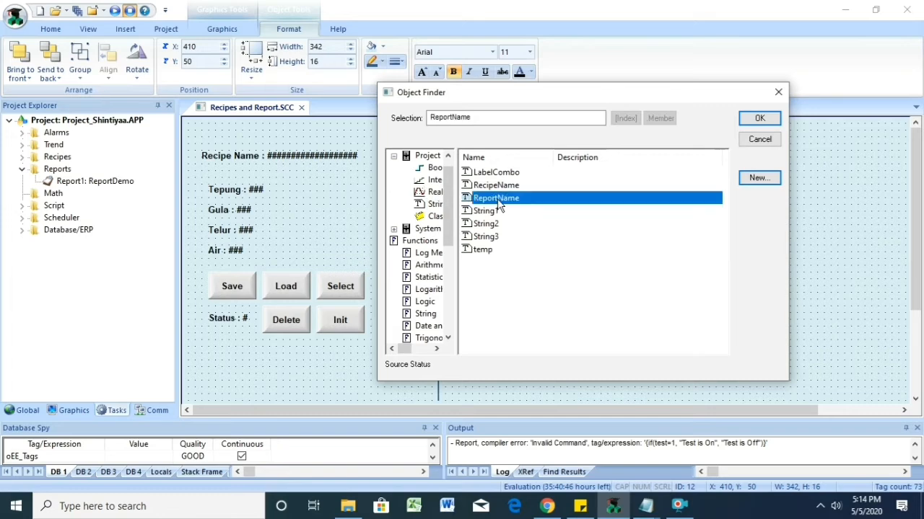
{"action": "left_click", "coordinate": [757, 119]}
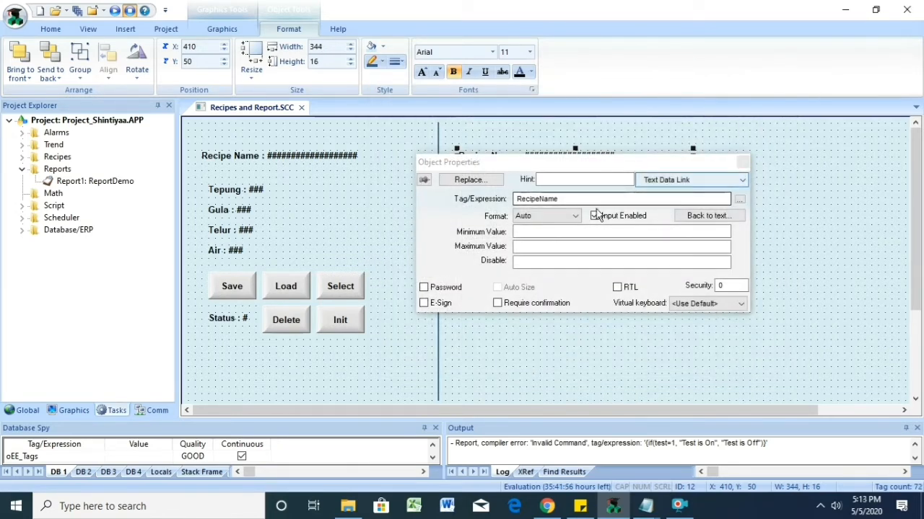
- Change the copied text's caption from Recipe Name to Report Name, keeping the # placeholders, and close its properties
{"action": "left_click", "coordinate": [653, 180]}
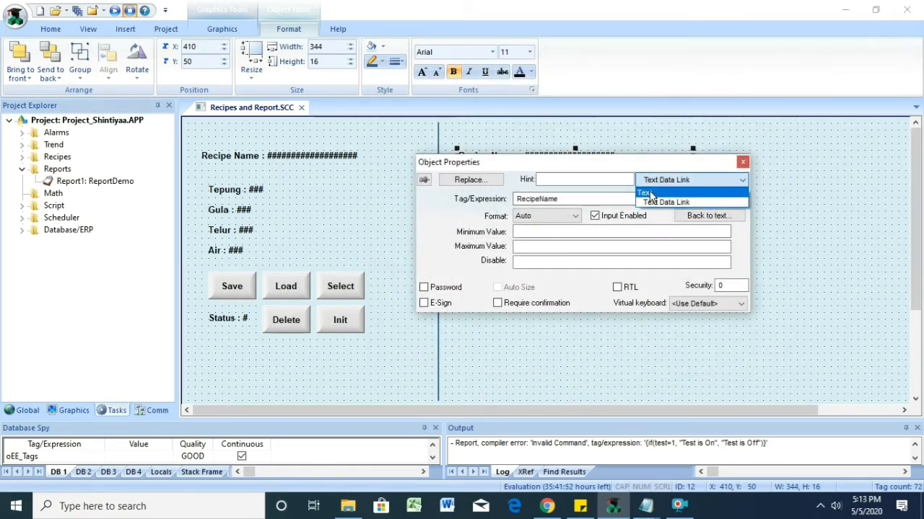
{"action": "left_click", "coordinate": [649, 194]}
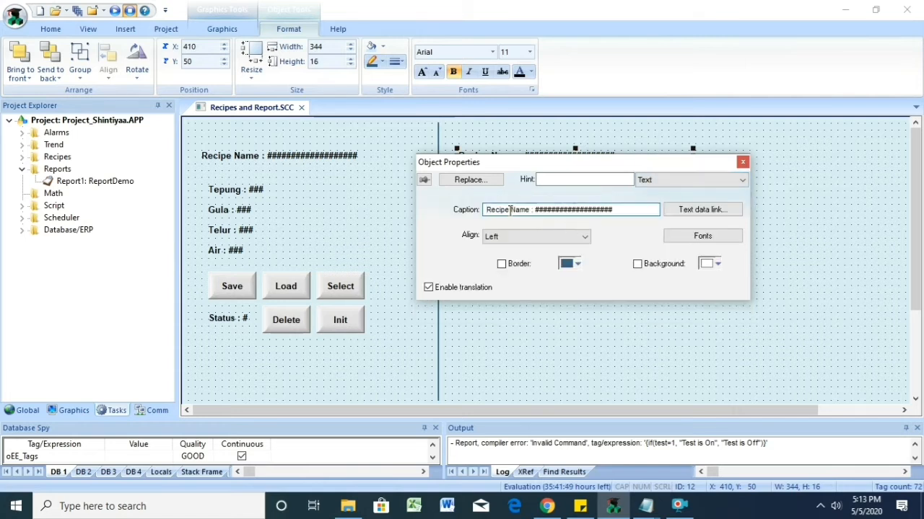
{"action": "left_click", "coordinate": [511, 210]}
{"action": "key", "text": "BackSpace"}
{"action": "key", "text": "BackSpace"}
{"action": "key", "text": "BackSpace"}
{"action": "key", "text": "BackSpace"}
{"action": "key", "text": "BackSpace"}
{"action": "key", "text": "BackSpace"}
{"action": "type", "text": "R"}
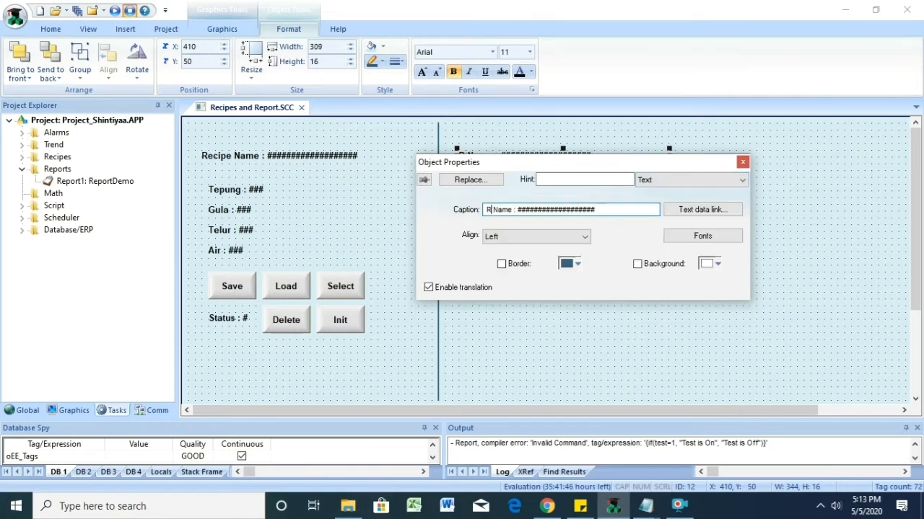
{"action": "type", "text": "eport"}
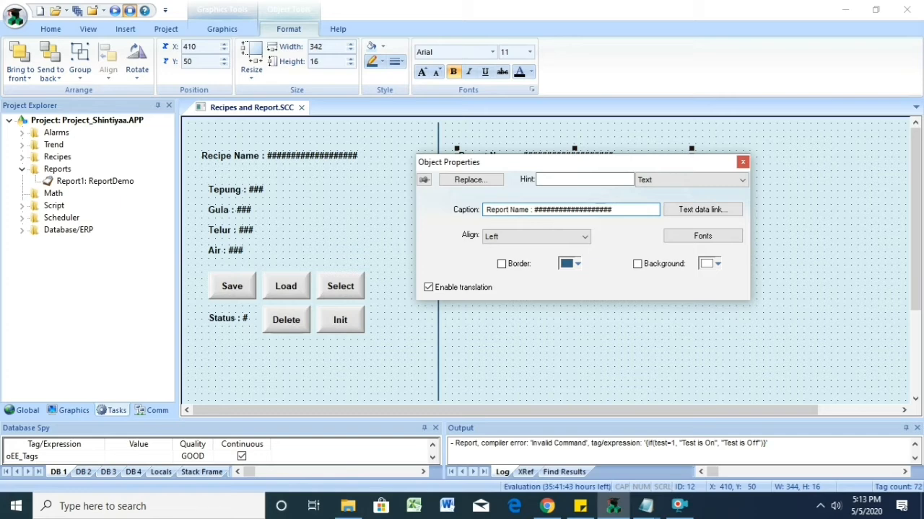
{"action": "left_click", "coordinate": [742, 161]}
{"action": "left_click", "coordinate": [742, 166]}
- Draw a button about 71 by 51 pixels below the Report Name text and add a Command animation to it
{"action": "left_click", "coordinate": [222, 29]}
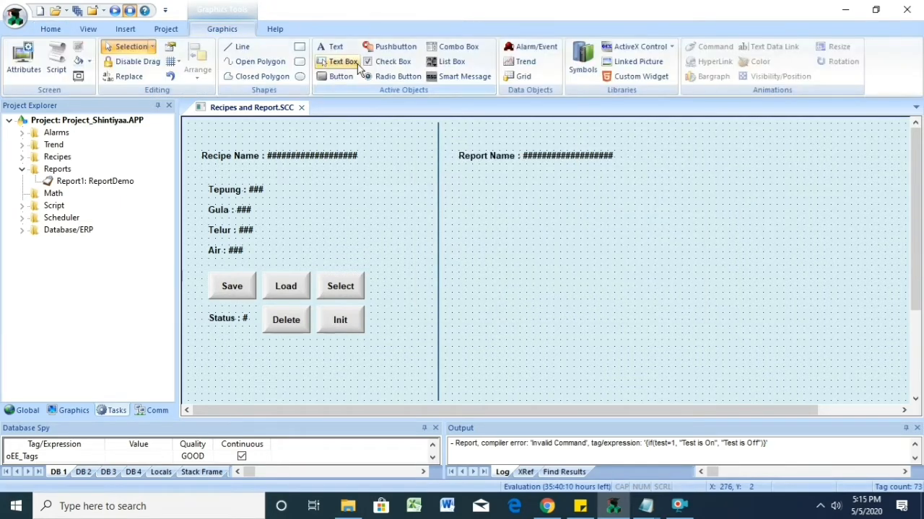
{"action": "left_click", "coordinate": [340, 76]}
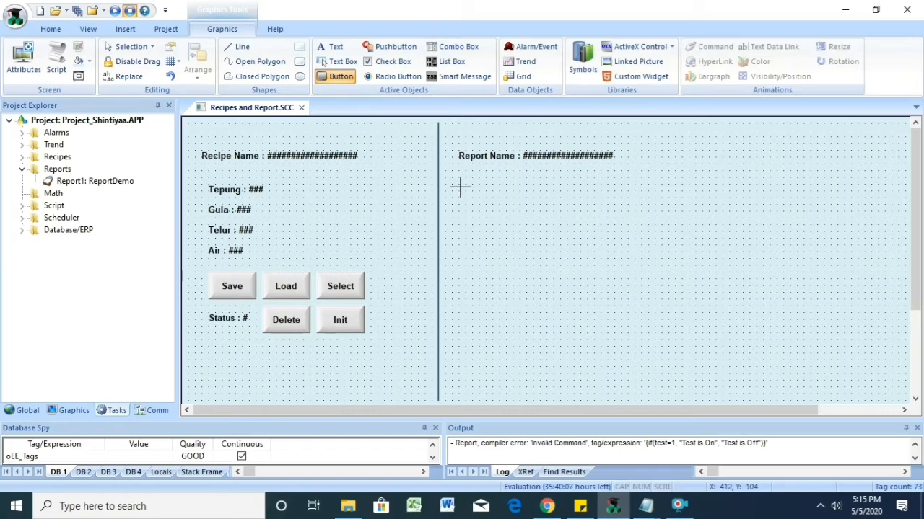
{"action": "left_click_drag", "start_coordinate": [457, 183], "coordinate": [509, 221]}
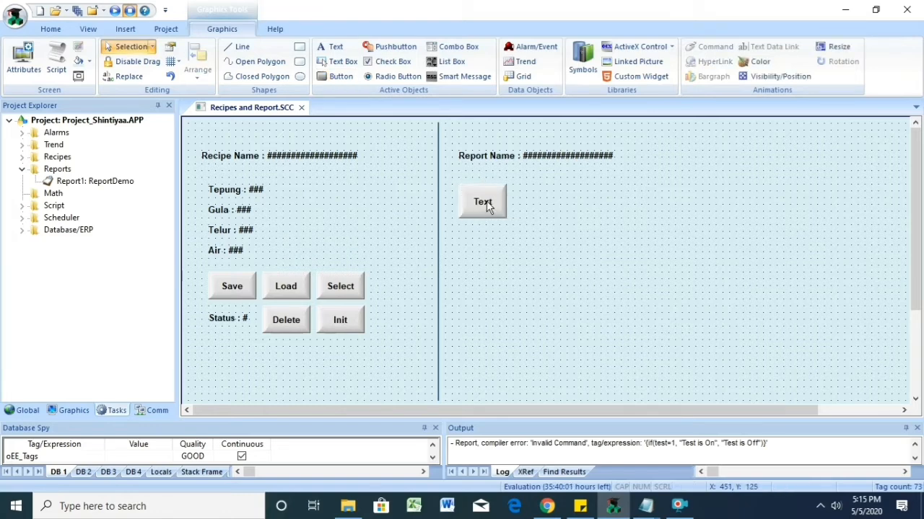
{"action": "left_click", "coordinate": [474, 205]}
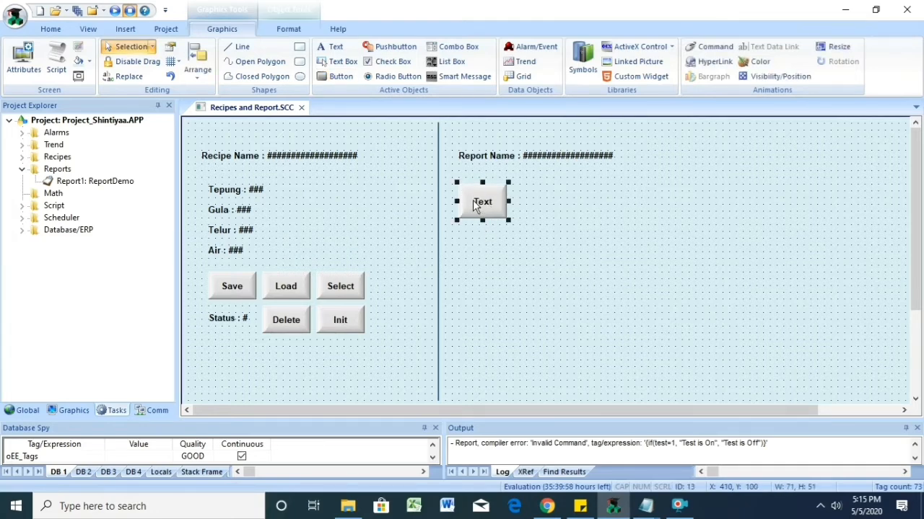
{"action": "left_click", "coordinate": [705, 46]}
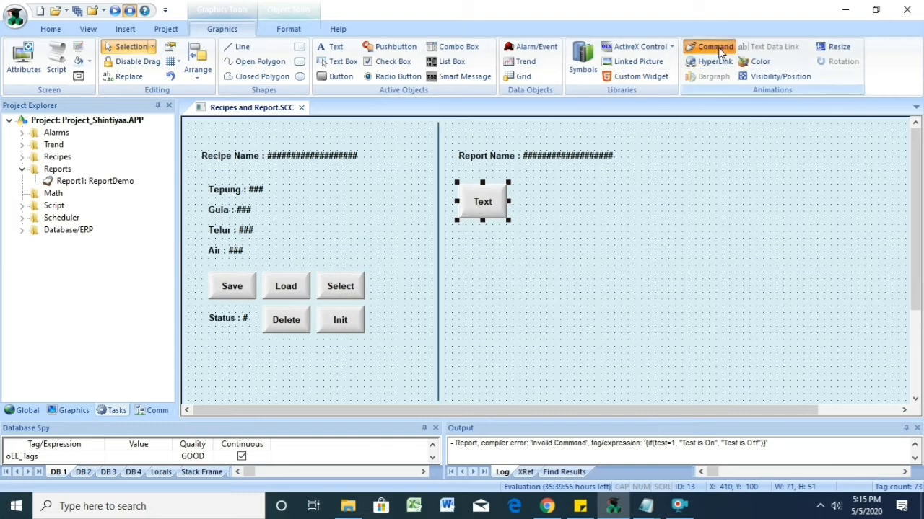
- Set the new button's caption to Test {test}
{"action": "double_click", "coordinate": [482, 202]}
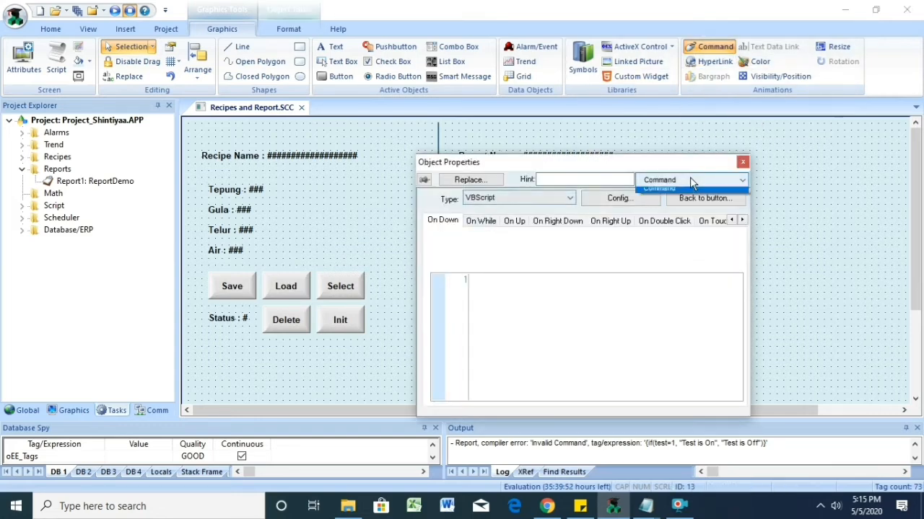
{"action": "left_click", "coordinate": [691, 180]}
{"action": "left_click", "coordinate": [671, 193]}
{"action": "left_click_drag", "start_coordinate": [453, 211], "coordinate": [417, 218]}
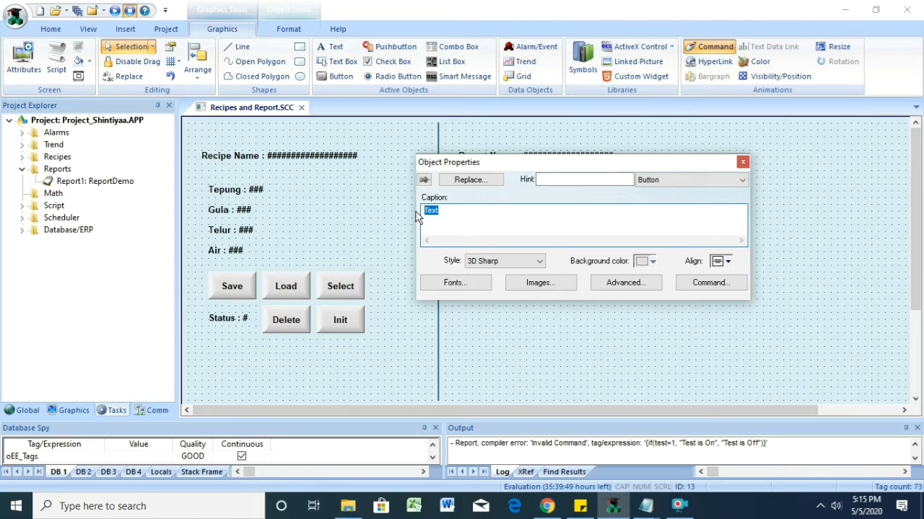
{"action": "type", "text": "Test (test"}
- Create the missing test tag as a Boolean tag with Server scope
{"action": "left_click", "coordinate": [670, 186]}
{"action": "left_click", "coordinate": [476, 301]}
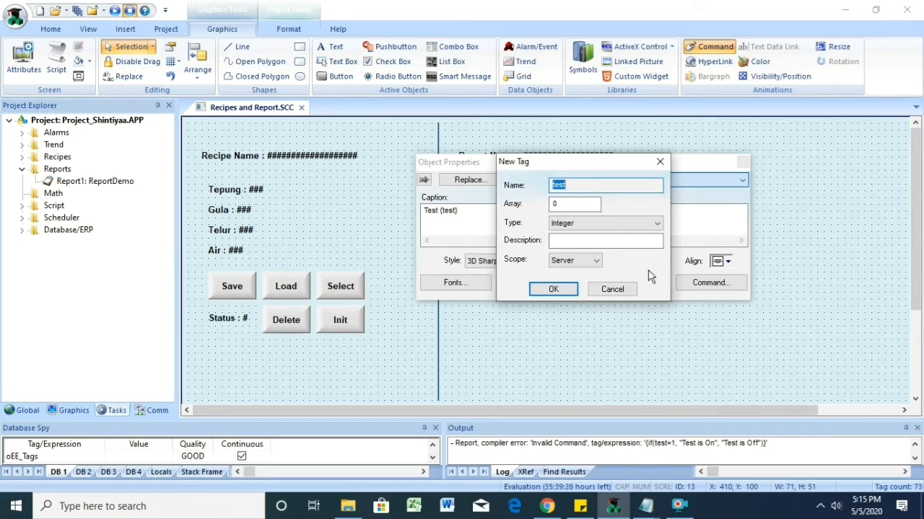
{"action": "left_click", "coordinate": [653, 223]}
{"action": "left_click", "coordinate": [601, 233]}
{"action": "left_click", "coordinate": [554, 290]}
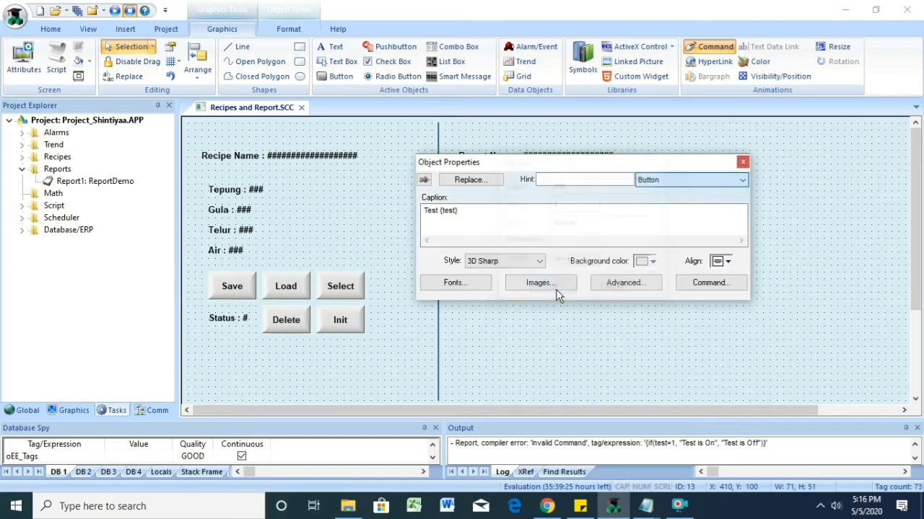
- Set the Test button's command to Toggle Tag on the Boolean tag test, and close its properties
{"action": "left_click", "coordinate": [715, 181]}
{"action": "left_click", "coordinate": [707, 204]}
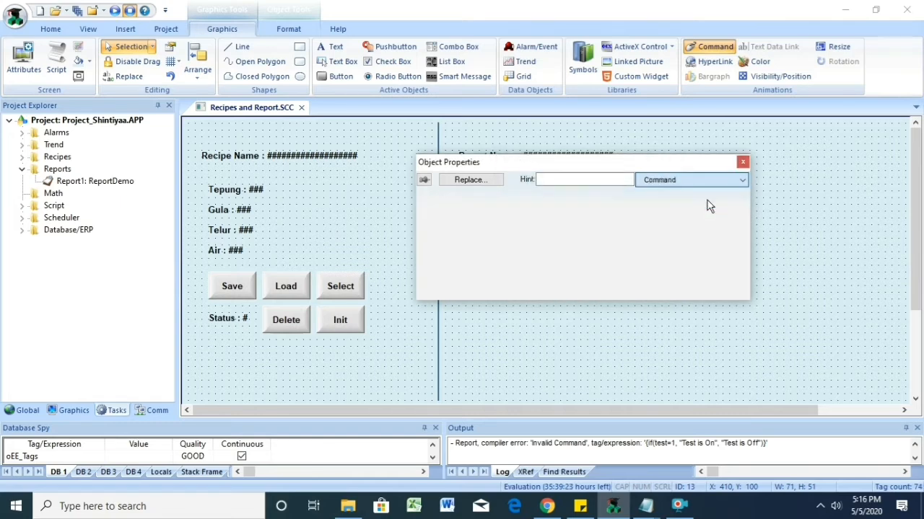
{"action": "left_click", "coordinate": [528, 202]}
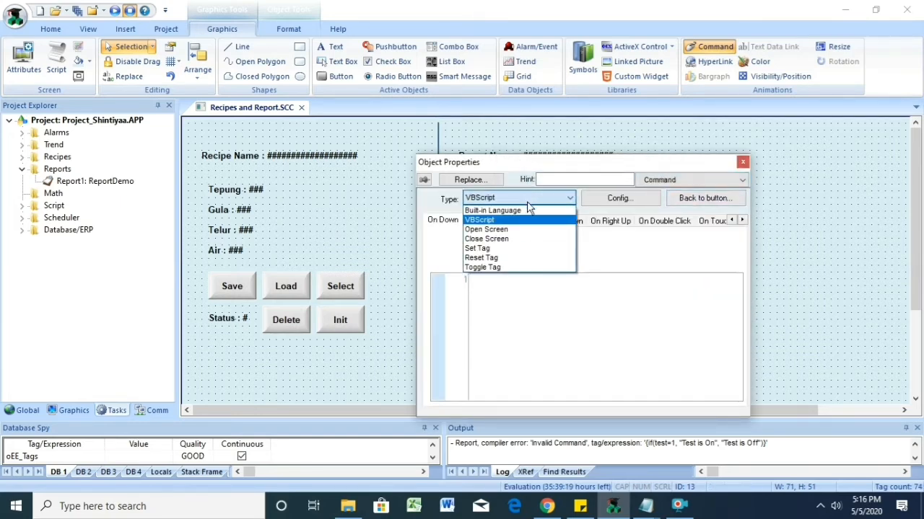
{"action": "left_click", "coordinate": [512, 267]}
{"action": "left_click", "coordinate": [720, 252]}
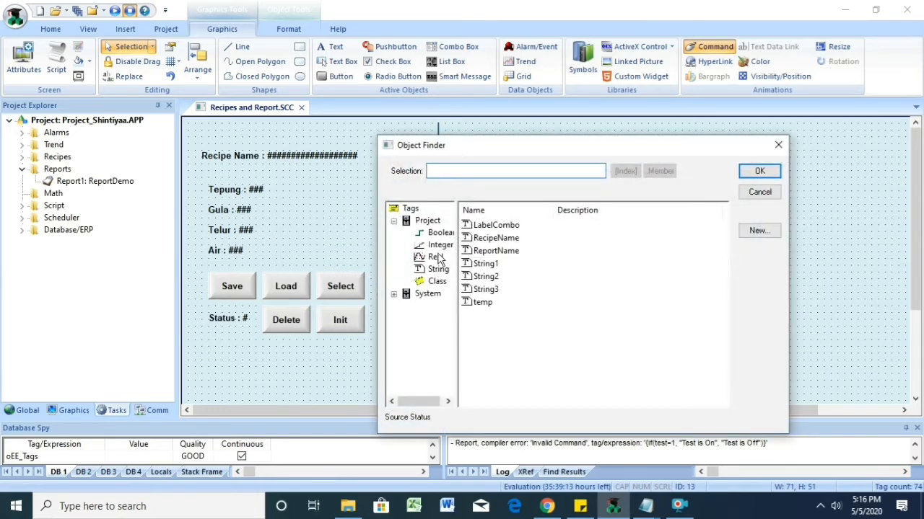
{"action": "left_click", "coordinate": [439, 232]}
{"action": "left_click", "coordinate": [483, 315]}
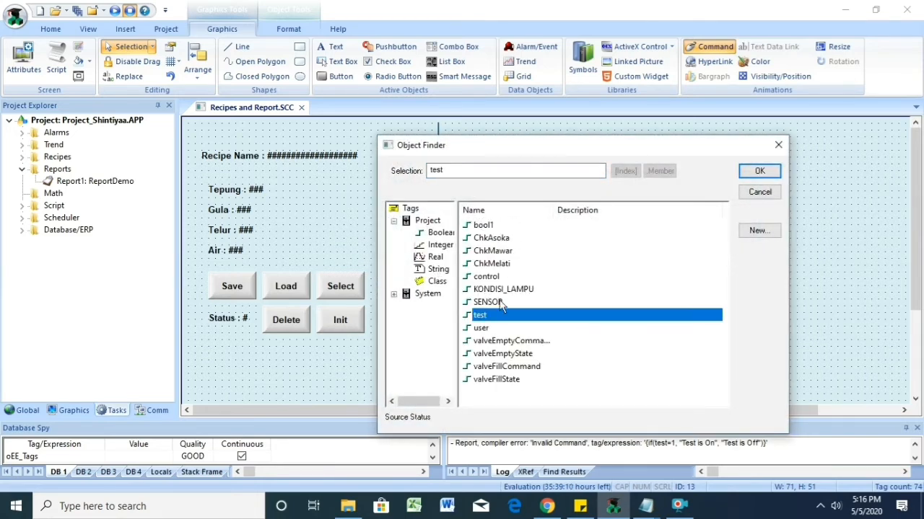
{"action": "left_click", "coordinate": [765, 171]}
{"action": "left_click", "coordinate": [743, 161]}
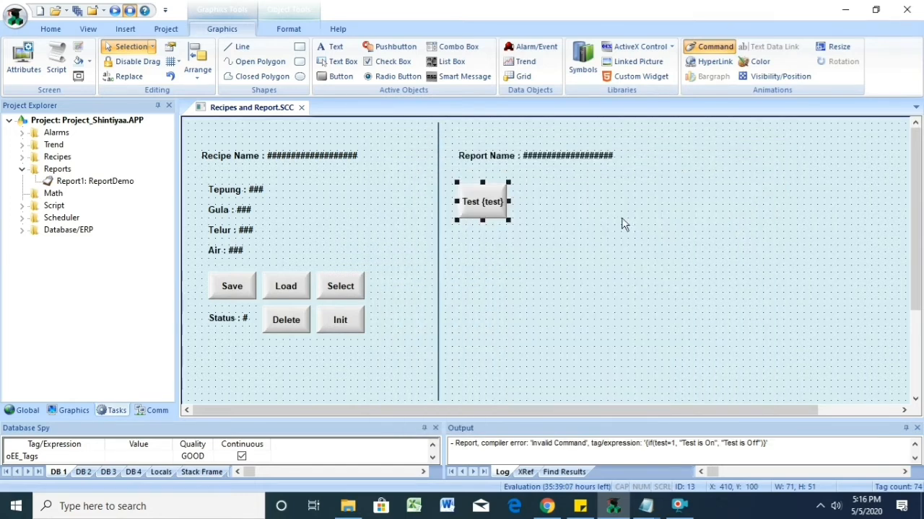
{"action": "left_click", "coordinate": [624, 225]}
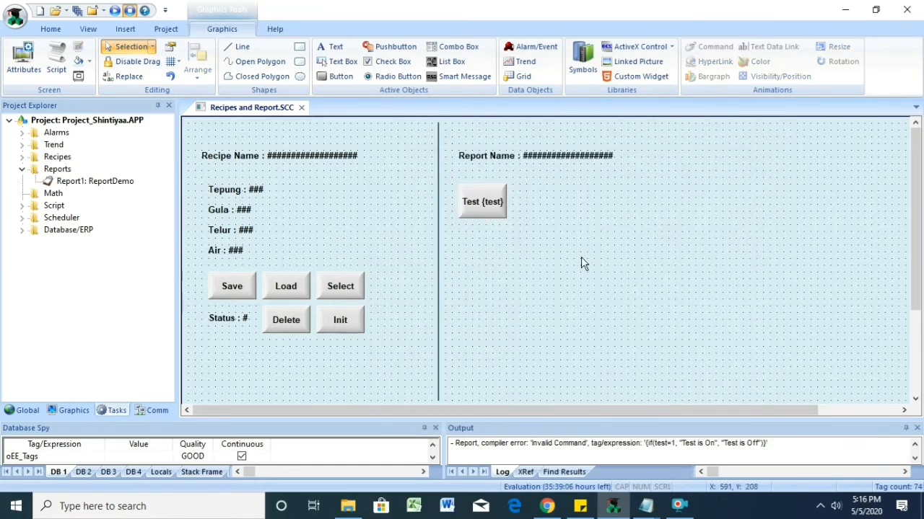
- Split the Test button's caption into two lines, with {test} on the second line
{"action": "left_click", "coordinate": [489, 208]}
{"action": "double_click", "coordinate": [482, 209]}
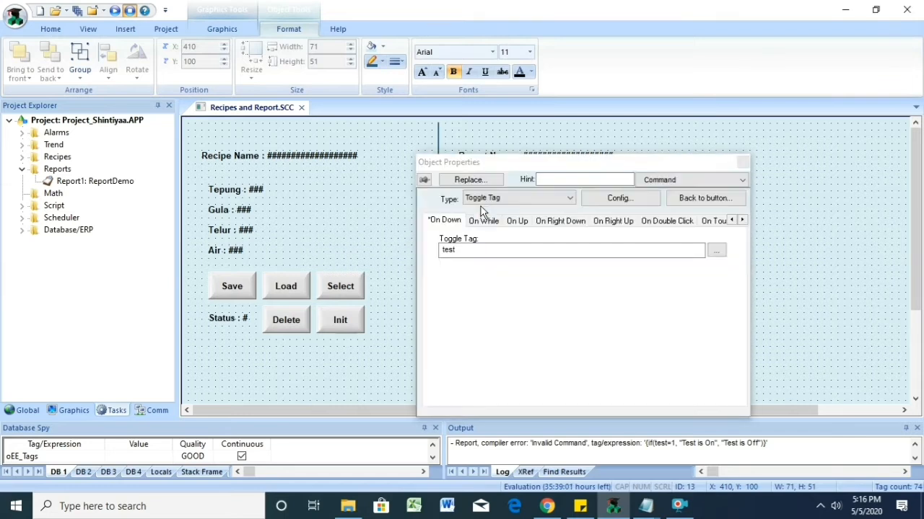
{"action": "left_click", "coordinate": [685, 180]}
{"action": "left_click", "coordinate": [676, 189]}
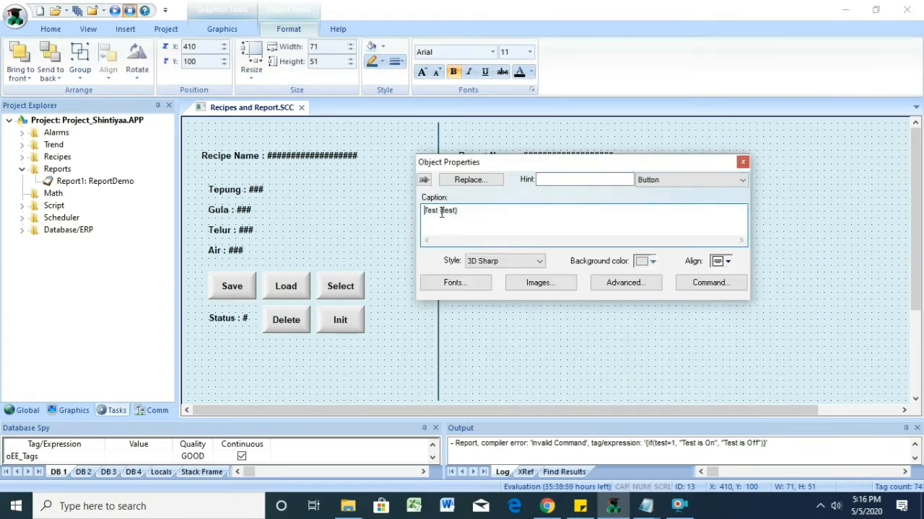
{"action": "left_click", "coordinate": [441, 211]}
{"action": "key", "text": "Return"}
{"action": "left_click", "coordinate": [742, 162]}
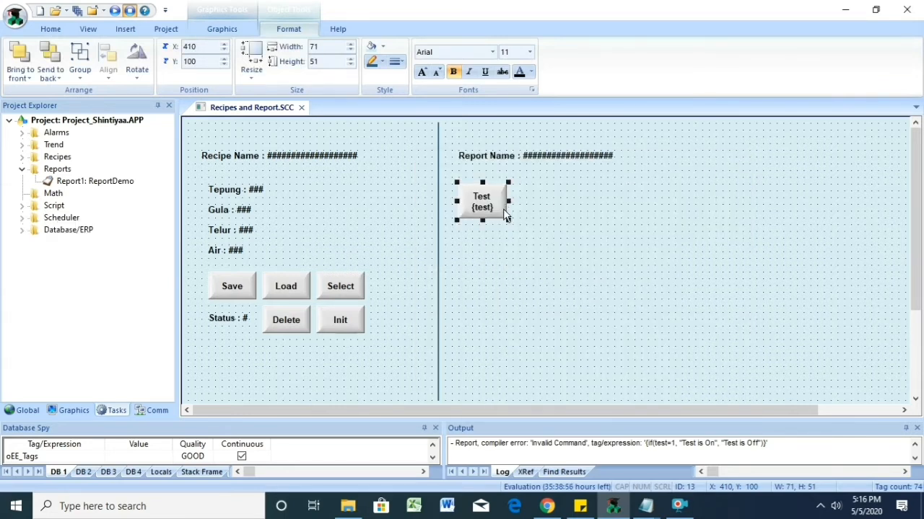
{"action": "left_click", "coordinate": [557, 222]}
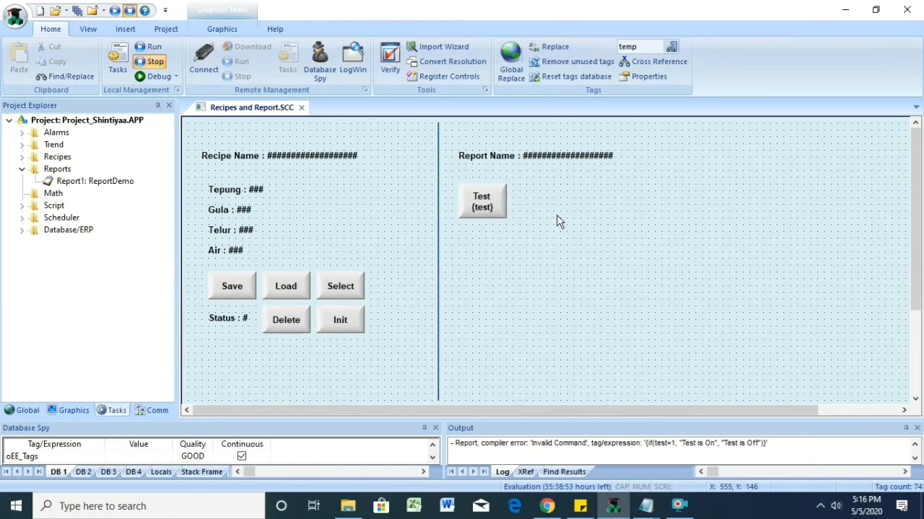
- Duplicate the Test button to its right and widen the copy to 101 by 51 pixels
{"action": "left_click", "coordinate": [493, 207]}
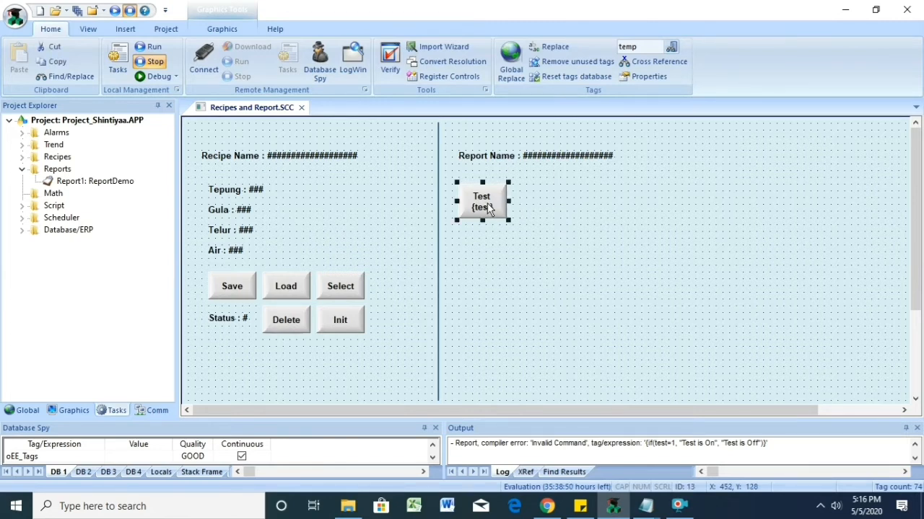
{"action": "left_click_drag", "start_coordinate": [496, 208], "coordinate": [583, 204]}
{"action": "double_click", "coordinate": [534, 216]}
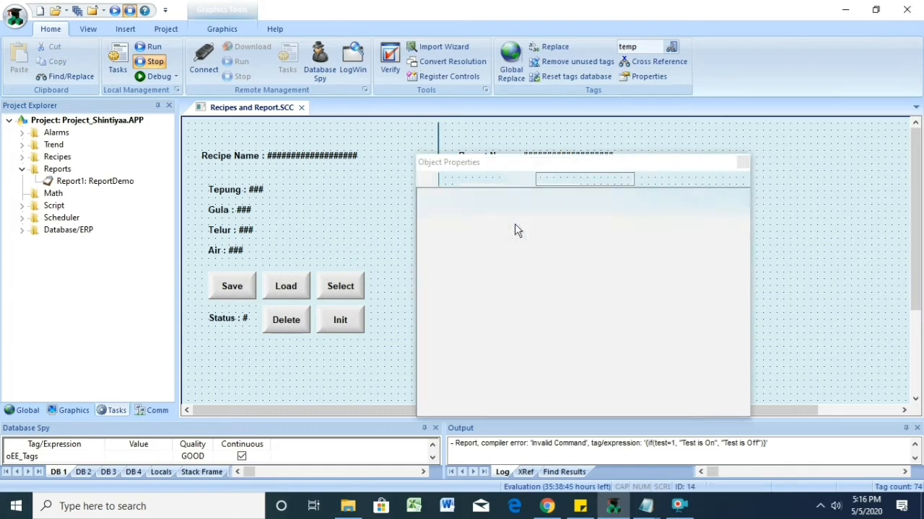
{"action": "left_click", "coordinate": [650, 180]}
{"action": "left_click", "coordinate": [644, 194]}
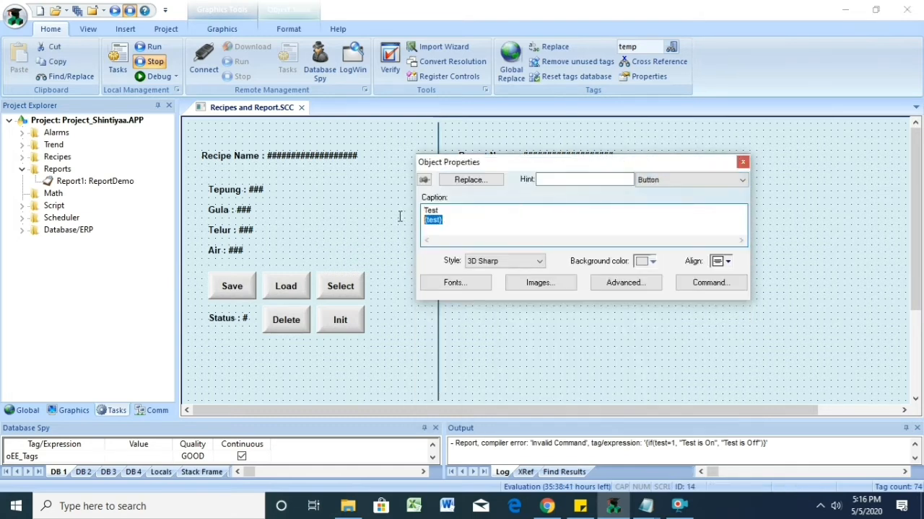
{"action": "key", "text": "Escape"}
{"action": "left_click", "coordinate": [566, 204]}
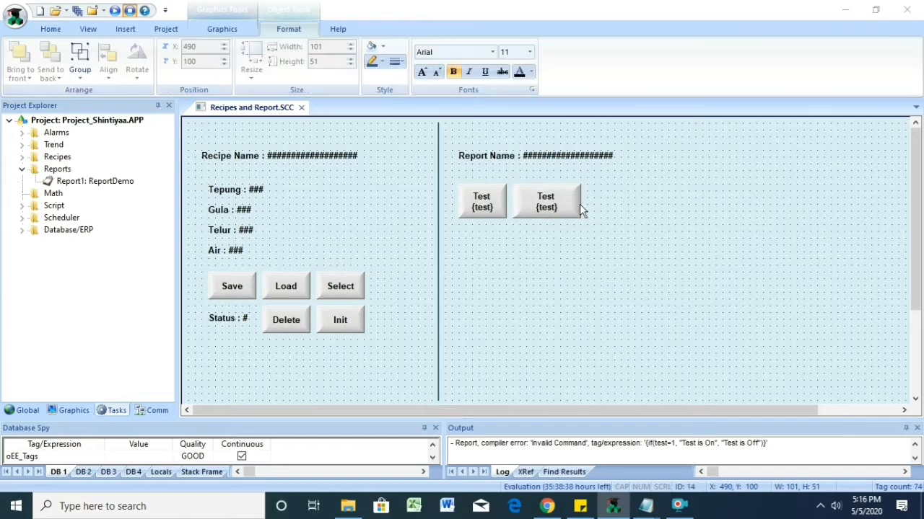
- Set the copied button's caption to Report Print
{"action": "double_click", "coordinate": [579, 204]}
{"action": "left_click", "coordinate": [650, 180]}
{"action": "left_click", "coordinate": [645, 191]}
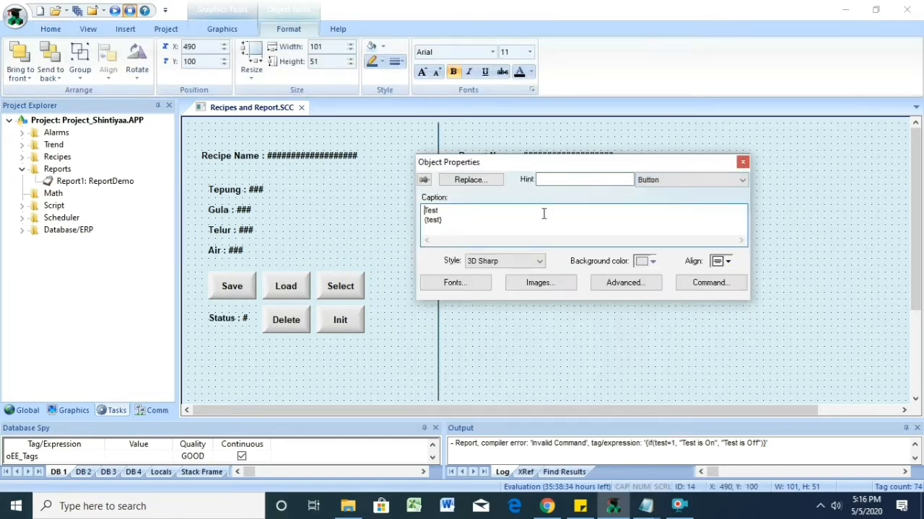
{"action": "key", "text": "ctrl+a"}
{"action": "type", "text": "Re"}
- Change the Report Print button's command to Built-in Language with ReportStatus as its first tag, creating it as an Integer tag
{"action": "left_click", "coordinate": [650, 180]}
{"action": "left_click", "coordinate": [649, 200]}
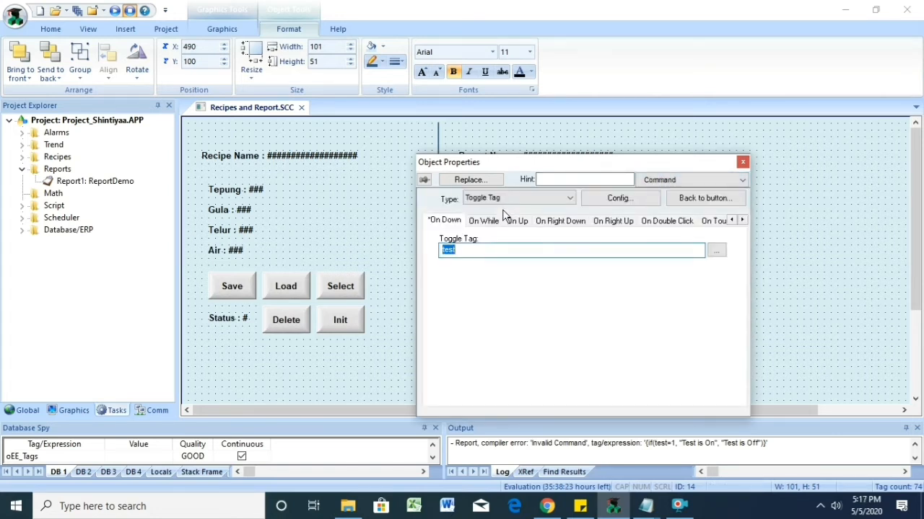
{"action": "left_click", "coordinate": [530, 199]}
{"action": "left_click", "coordinate": [525, 207]}
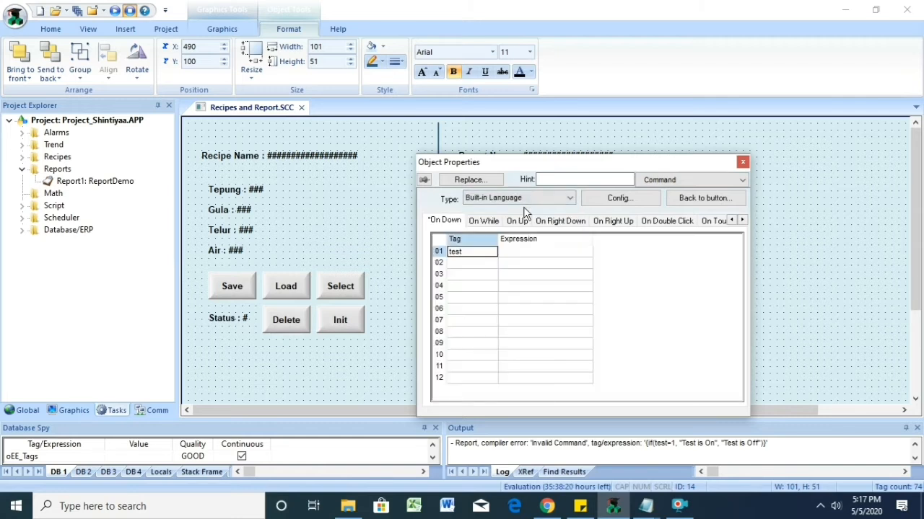
{"action": "left_click", "coordinate": [466, 253]}
{"action": "key", "text": "BackSpace"}
{"action": "key", "text": "BackSpace"}
{"action": "key", "text": "BackSpace"}
{"action": "key", "text": "BackSpace"}
{"action": "type", "text": "ReportStatu"}
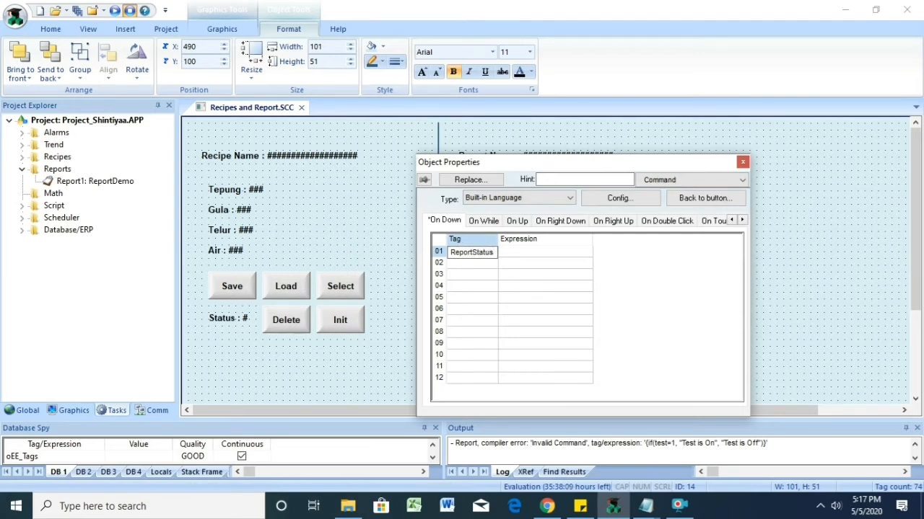
{"action": "key", "text": "Return"}
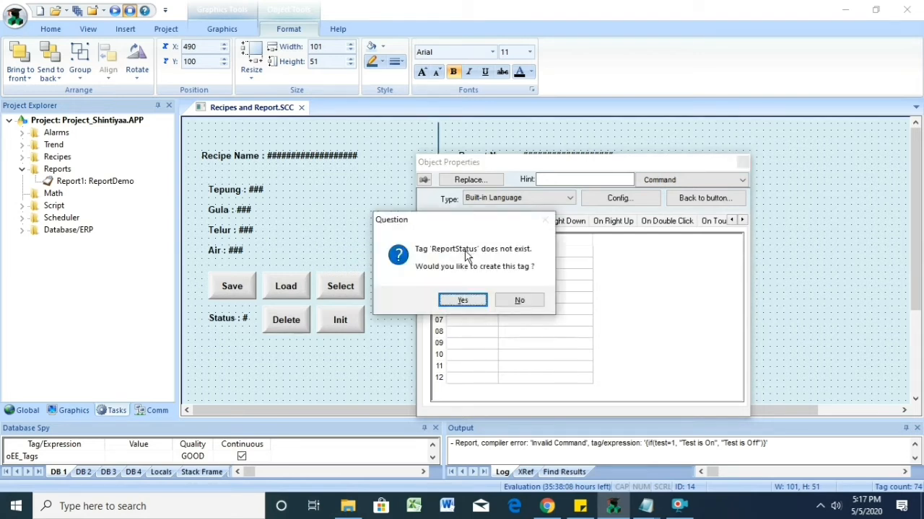
{"action": "left_click", "coordinate": [463, 297]}
{"action": "left_click", "coordinate": [551, 348]}
{"action": "left_click", "coordinate": [509, 254]}
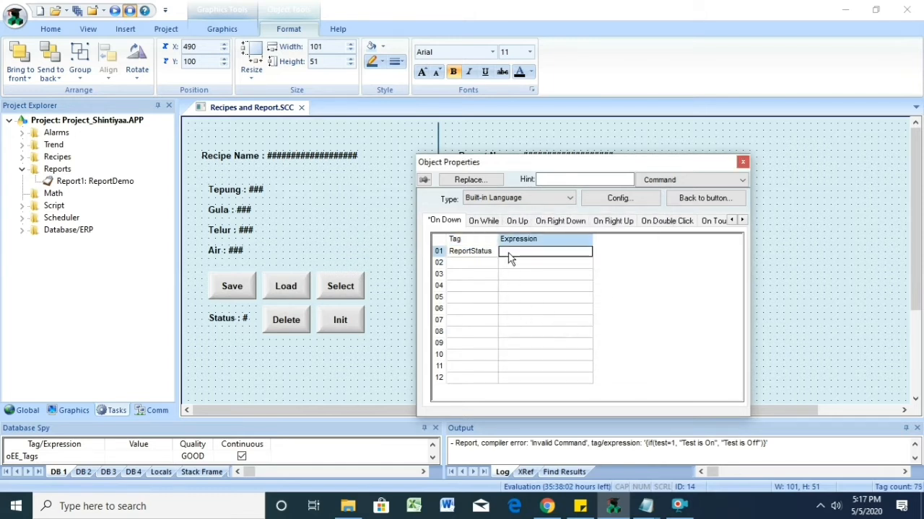
- Read the Reports topic under Background Tasks in the Technical Reference help
{"action": "left_click", "coordinate": [332, 30]}
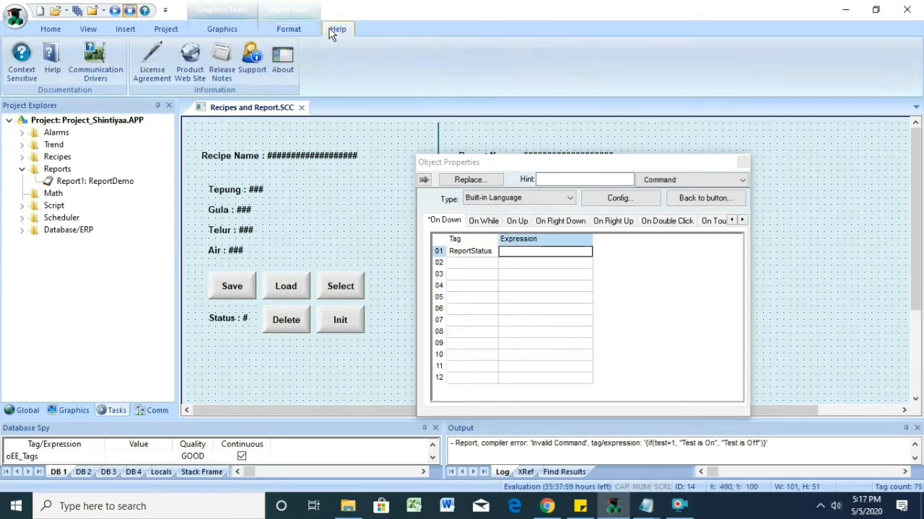
{"action": "left_click", "coordinate": [54, 67]}
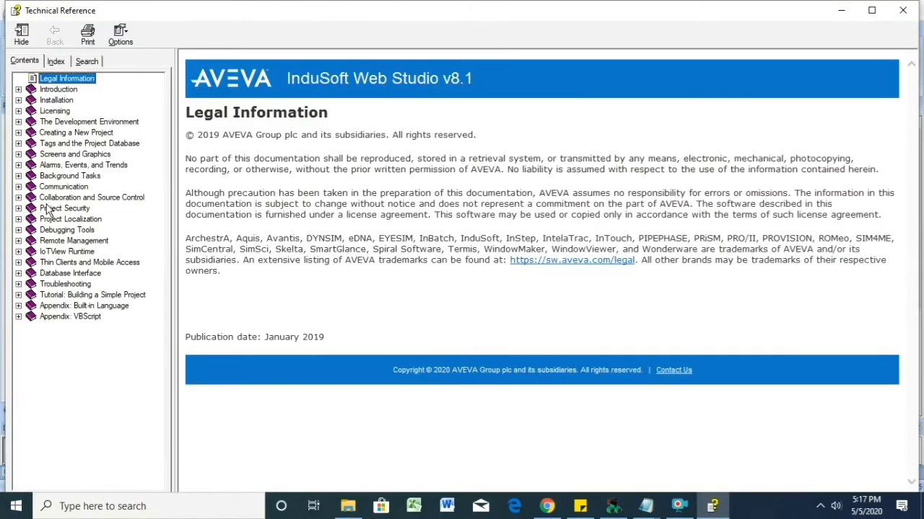
{"action": "left_click", "coordinate": [18, 177]}
{"action": "left_click", "coordinate": [64, 218]}
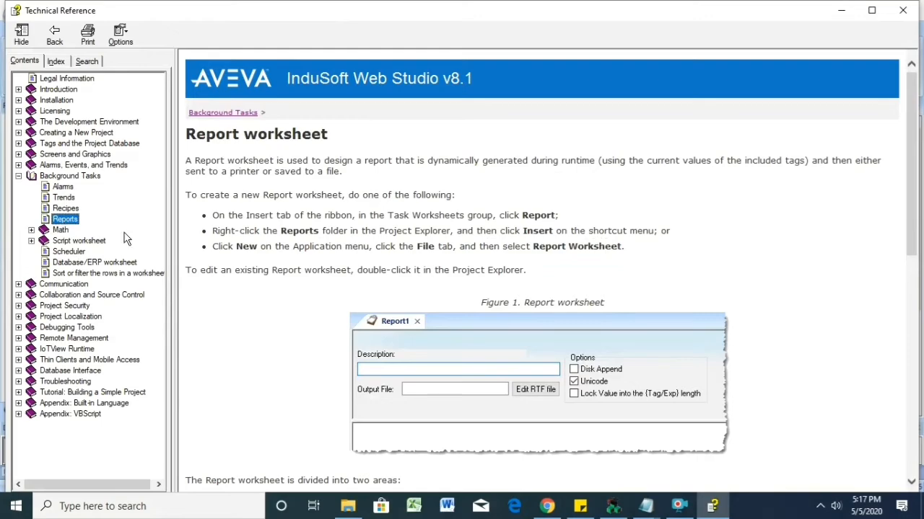
{"action": "scroll", "coordinate": [207, 252], "scroll_direction": "down", "scroll_amount": 3}
{"action": "scroll", "coordinate": [207, 252], "scroll_direction": "down", "scroll_amount": 9}
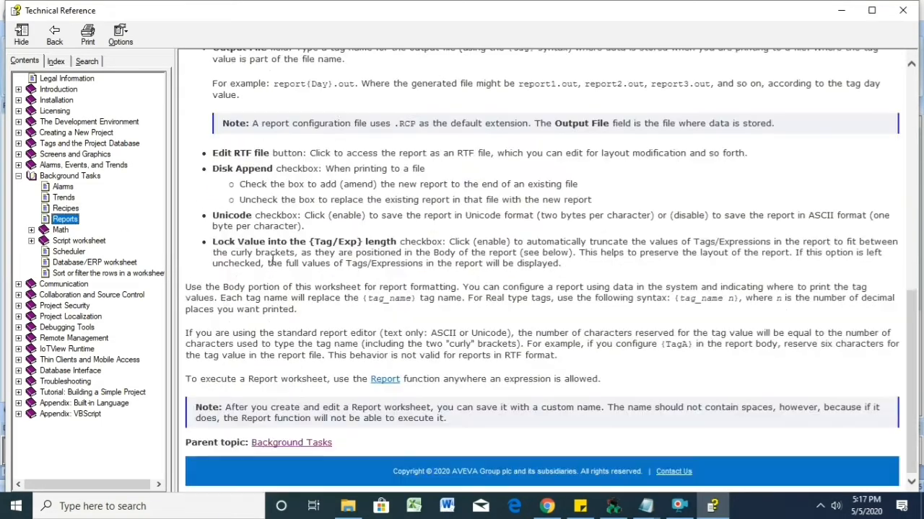
- Examine the Report function's parameters, returned values and examples, and select the example that saves Report1 to hard disk
{"action": "left_click", "coordinate": [384, 379]}
{"action": "scroll", "coordinate": [240, 259], "scroll_direction": "down", "scroll_amount": 5}
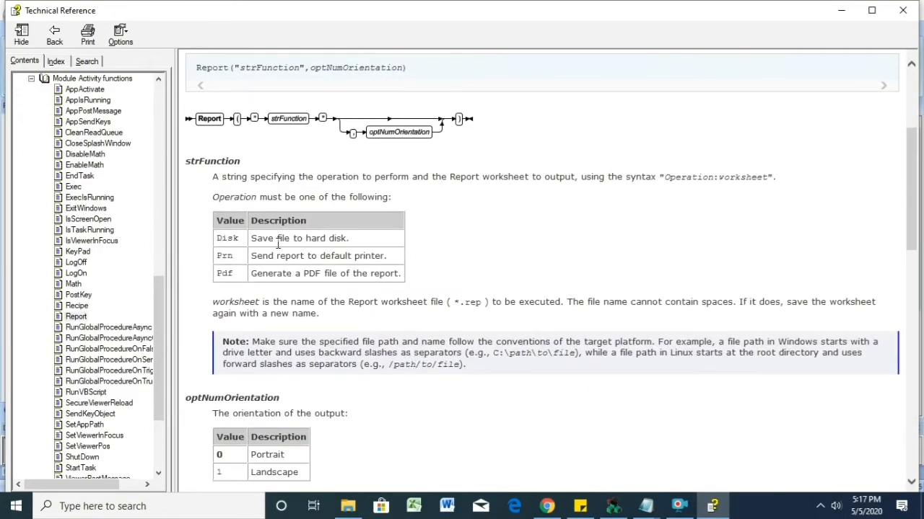
{"action": "scroll", "coordinate": [329, 281], "scroll_direction": "down", "scroll_amount": 5}
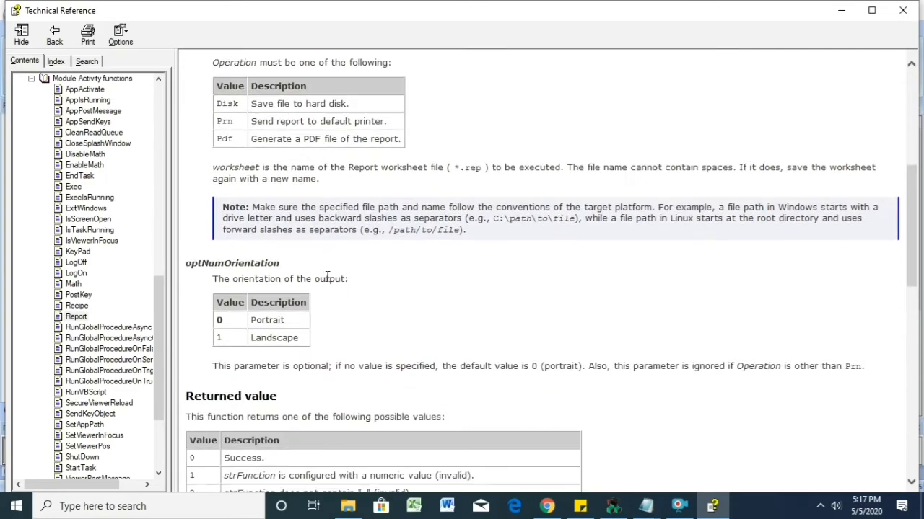
{"action": "scroll", "coordinate": [328, 281], "scroll_direction": "down", "scroll_amount": 5}
{"action": "scroll", "coordinate": [328, 281], "scroll_direction": "down", "scroll_amount": 3}
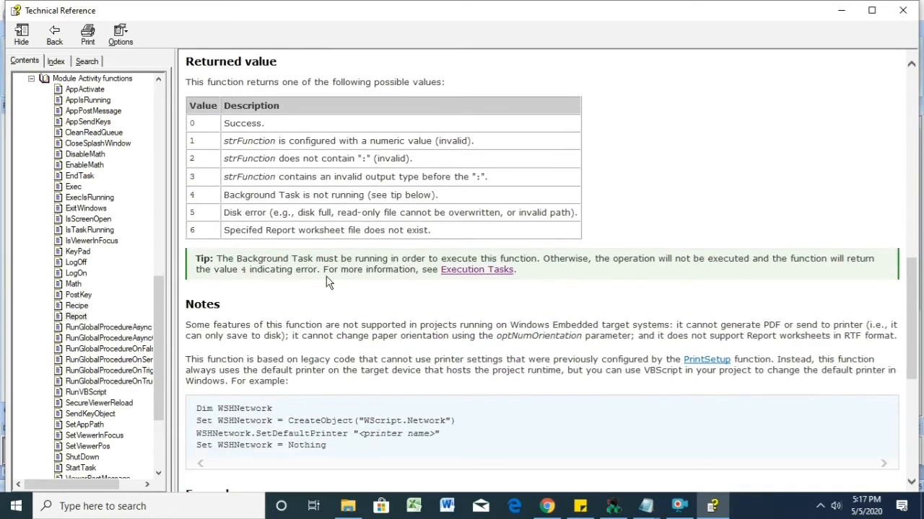
{"action": "scroll", "coordinate": [328, 282], "scroll_direction": "down", "scroll_amount": 5}
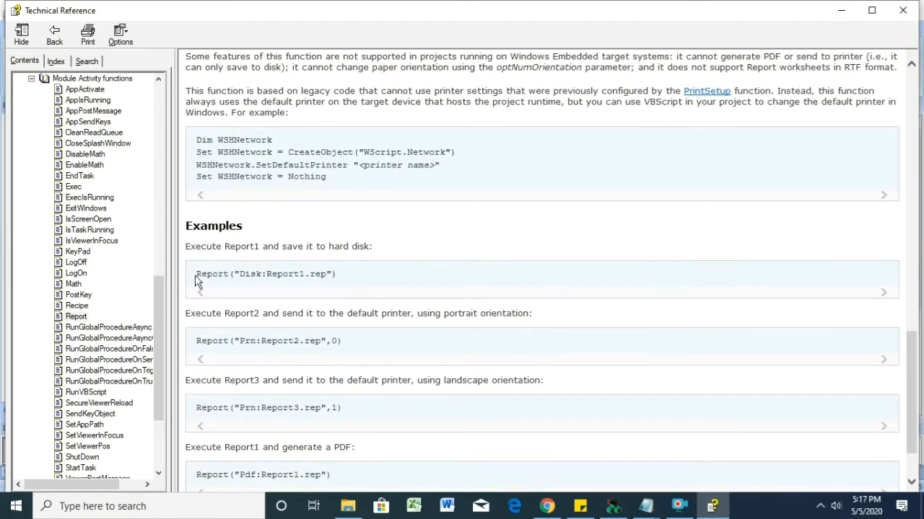
{"action": "left_click_drag", "start_coordinate": [197, 275], "coordinate": [338, 274]}
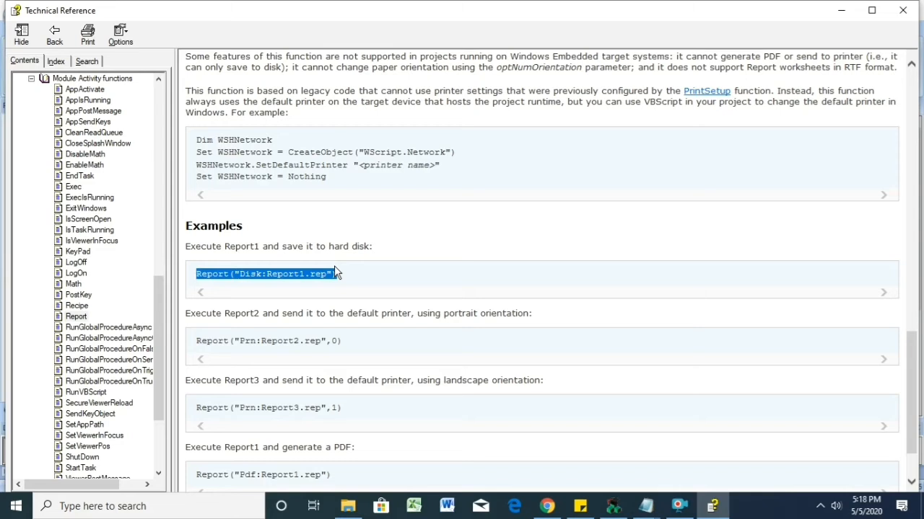
- Enter Report("Disk:Report1.rep") as the expression for ReportStatus, and close the help and the button's properties
{"action": "left_click", "coordinate": [905, 12]}
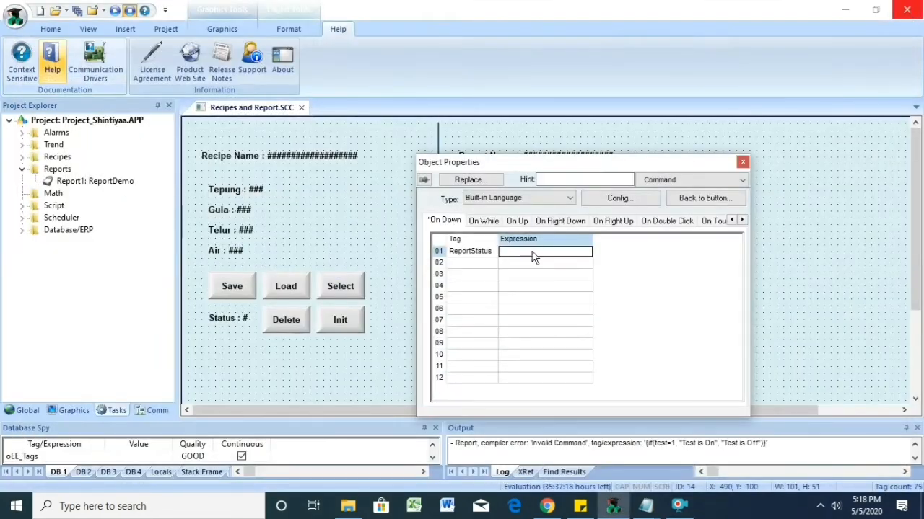
{"action": "type", "text": "Report(\"Disk:Report1.rep\")"}
{"action": "left_click", "coordinate": [742, 162]}
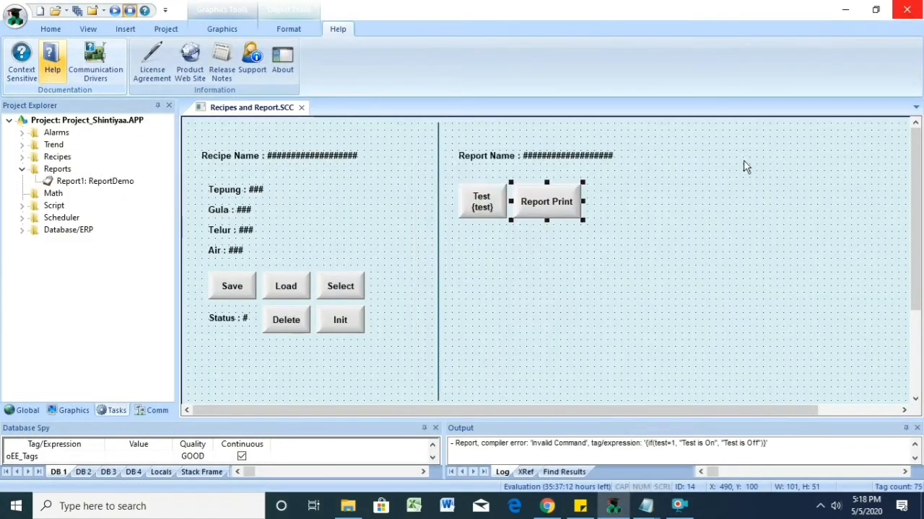
{"action": "left_click", "coordinate": [613, 210]}
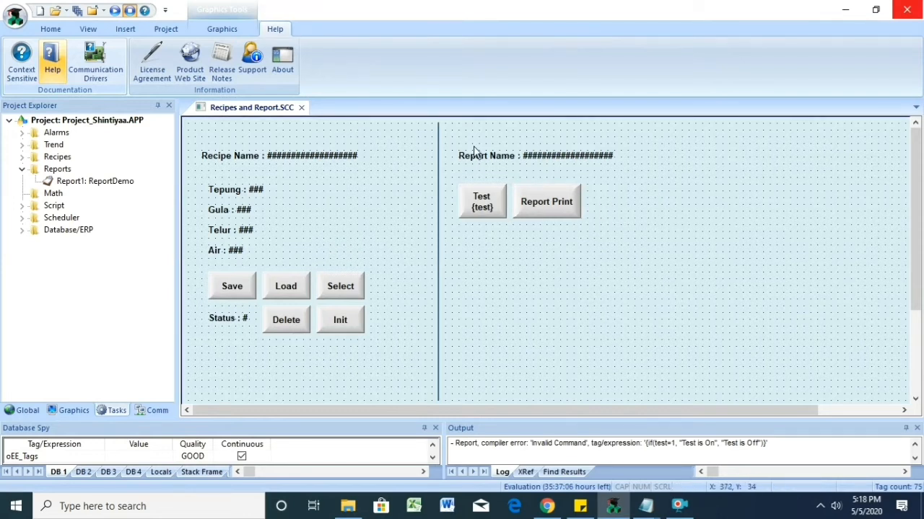
- Copy the Status text to below the Test button and link the copy to the Integer tag ReportStatus
{"action": "left_click", "coordinate": [237, 325]}
{"action": "left_click_drag", "start_coordinate": [225, 324], "coordinate": [490, 249]}
{"action": "double_click", "coordinate": [487, 242]}
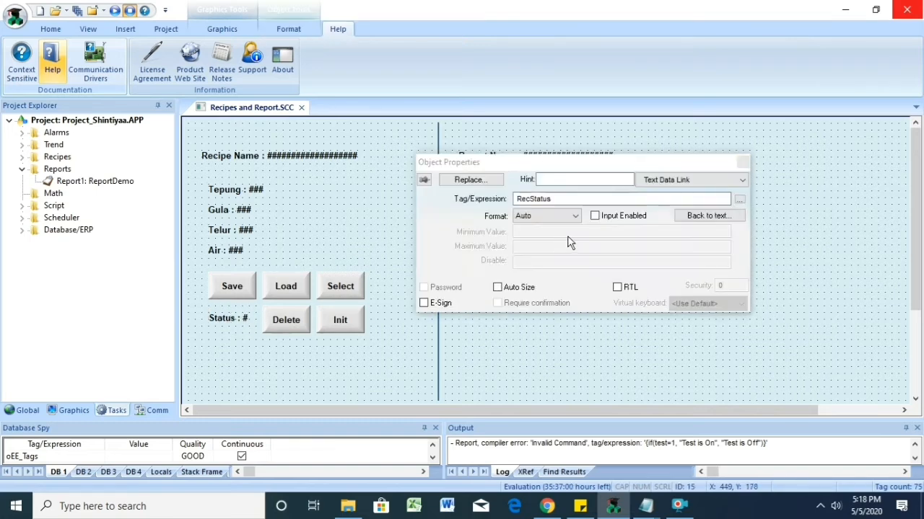
{"action": "left_click", "coordinate": [739, 199]}
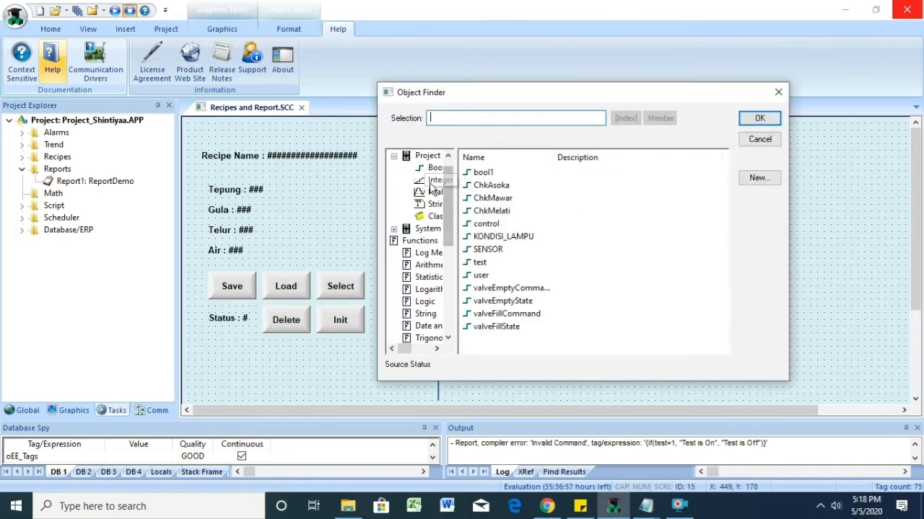
{"action": "left_click", "coordinate": [434, 180]}
{"action": "scroll", "coordinate": [498, 328], "scroll_direction": "down", "scroll_amount": 4}
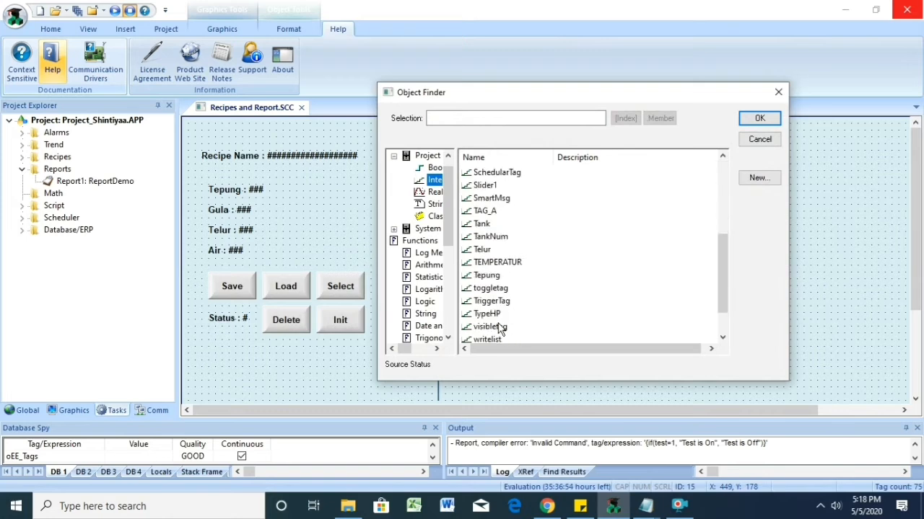
{"action": "scroll", "coordinate": [490, 222], "scroll_direction": "up", "scroll_amount": 2}
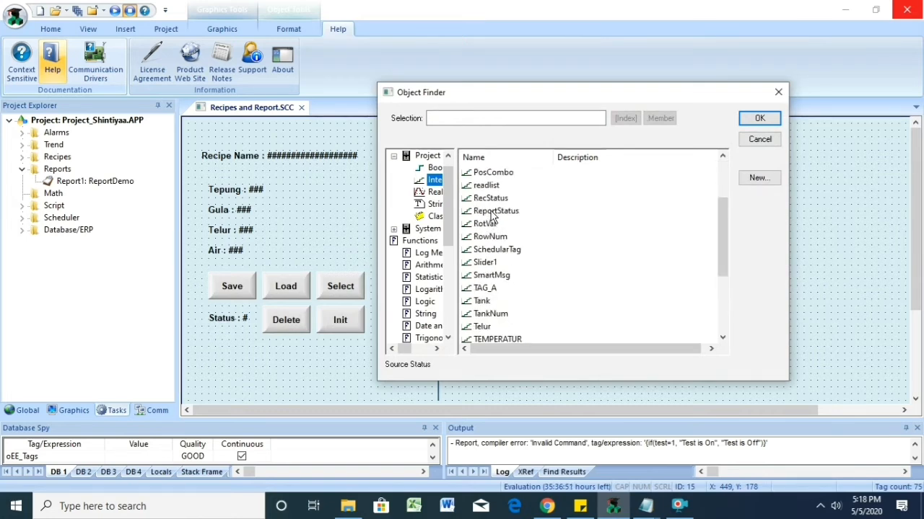
{"action": "left_click", "coordinate": [493, 212]}
{"action": "left_click", "coordinate": [759, 118]}
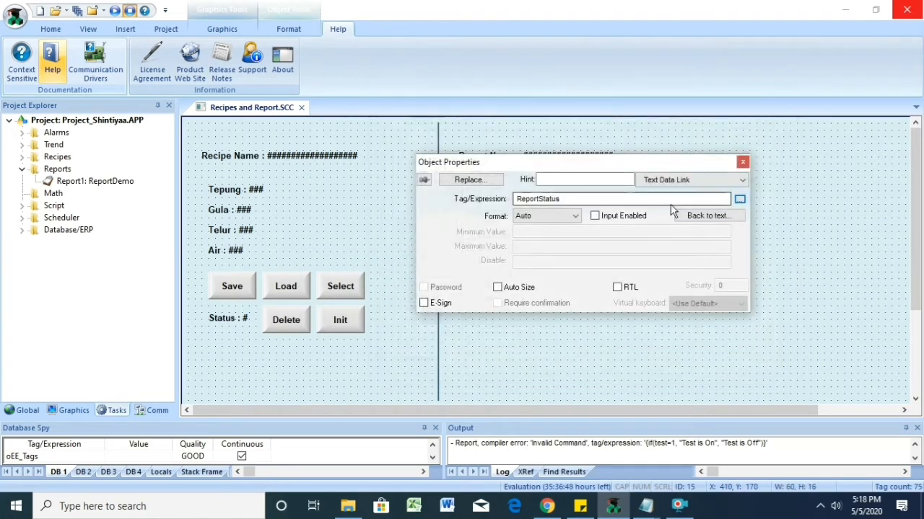
{"action": "left_click", "coordinate": [739, 180]}
{"action": "left_click", "coordinate": [738, 180]}
{"action": "left_click", "coordinate": [742, 162]}
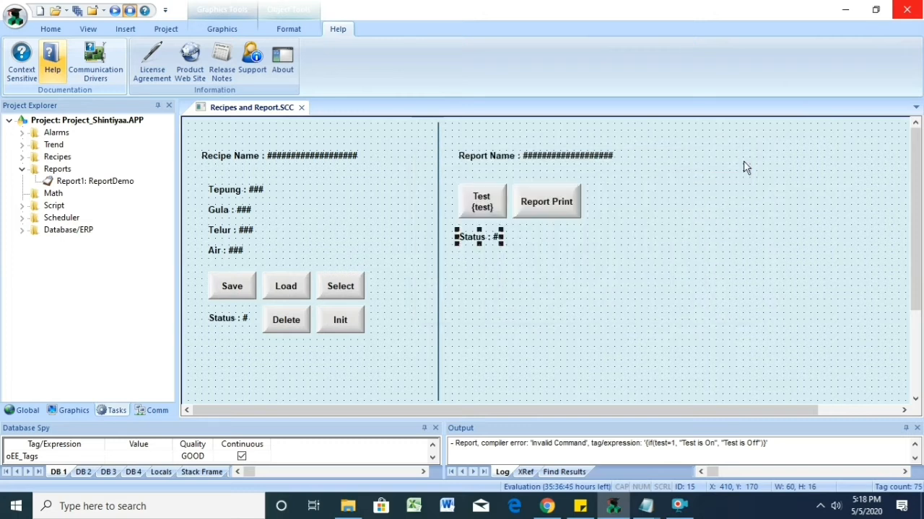
{"action": "left_click", "coordinate": [663, 252]}
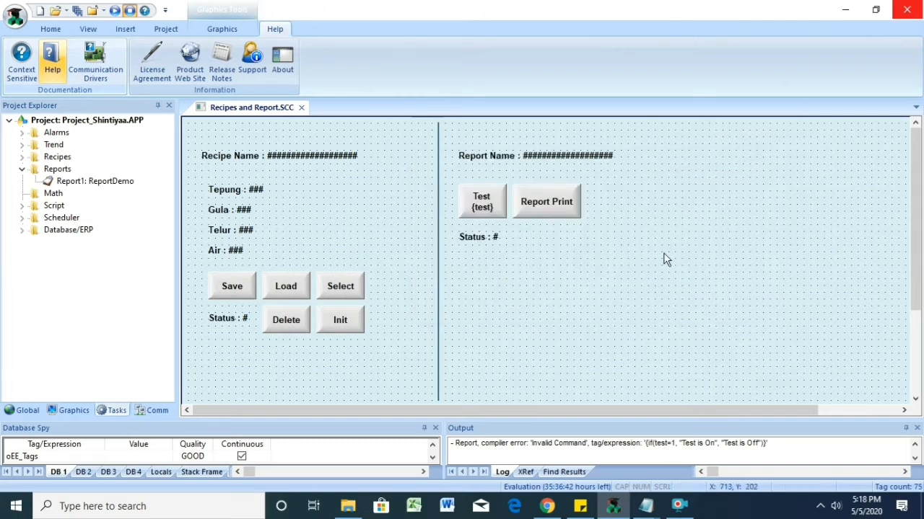
- Duplicate the Report Print button and place the copy directly to its right
{"action": "left_click", "coordinate": [553, 201]}
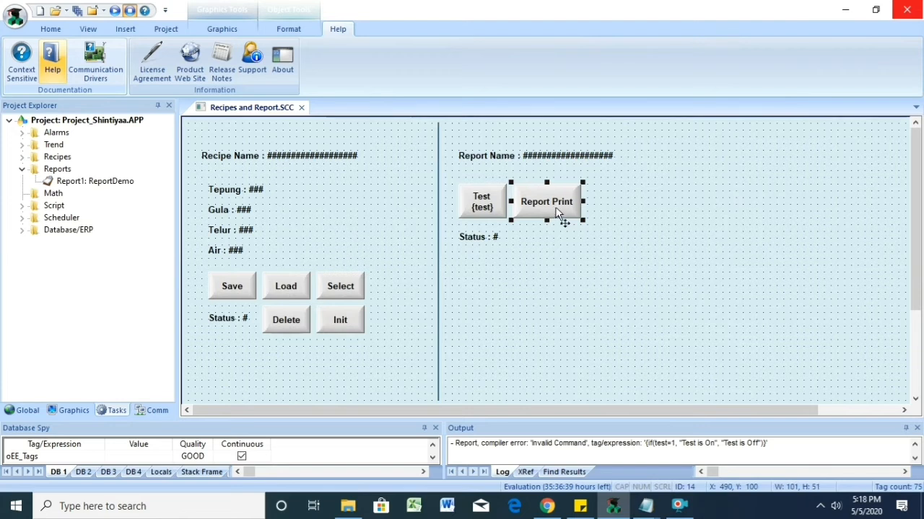
{"action": "left_click_drag", "start_coordinate": [561, 215], "coordinate": [634, 209]}
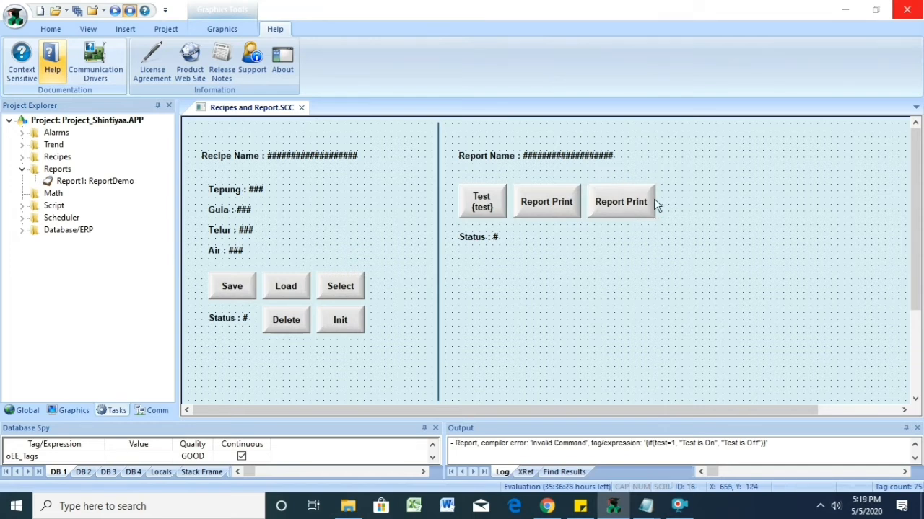
- Check the command type in the duplicated Report Print button's properties, close them and delete the duplicate
{"action": "double_click", "coordinate": [654, 198]}
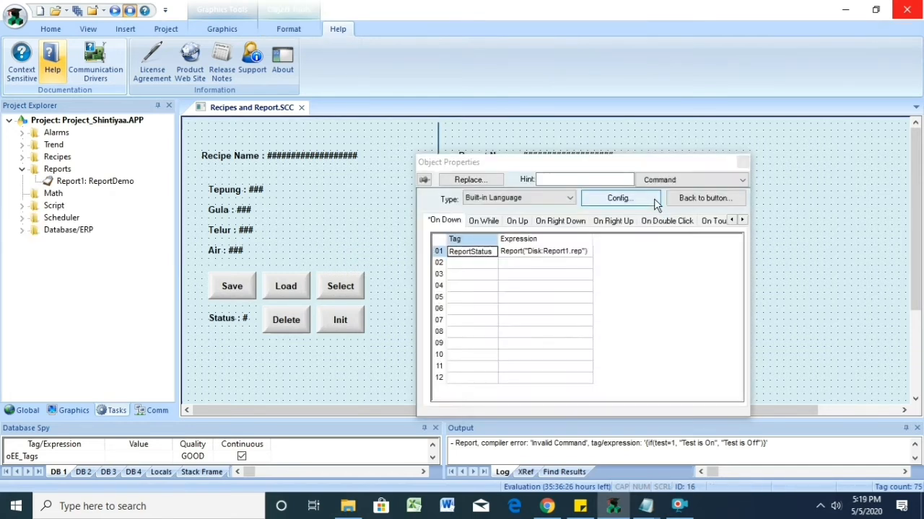
{"action": "left_click", "coordinate": [570, 199]}
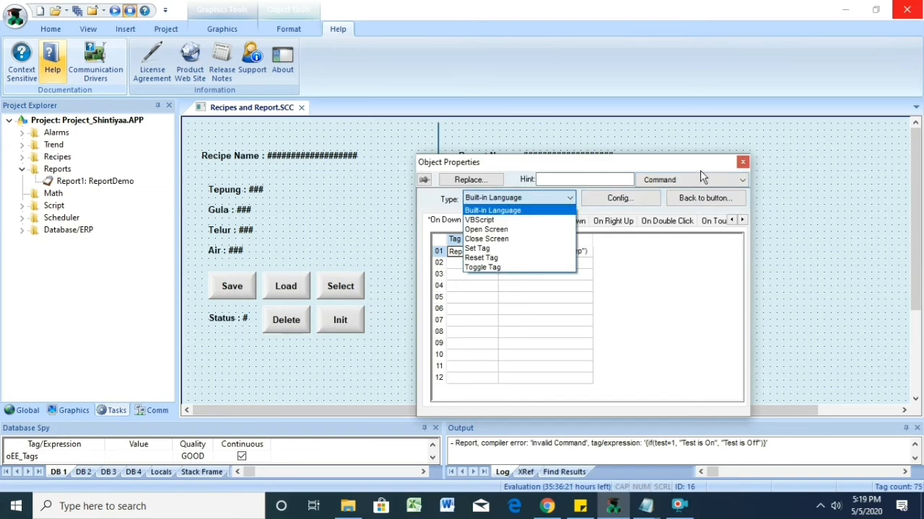
{"action": "left_click", "coordinate": [743, 161]}
{"action": "left_click", "coordinate": [742, 162]}
{"action": "key", "text": "Delete"}
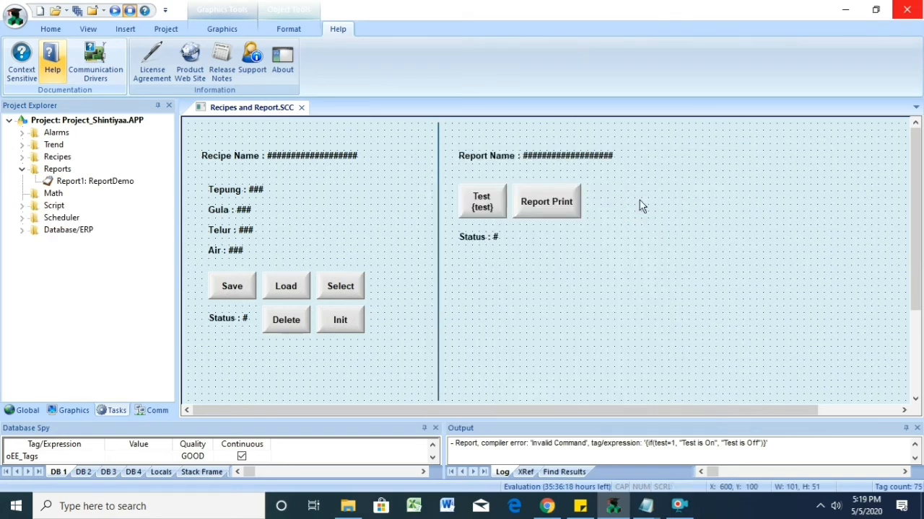
- Draw a new button about 91 by 51 pixels directly to the right of the Report Print button
{"action": "left_click", "coordinate": [241, 32]}
{"action": "left_click", "coordinate": [333, 77]}
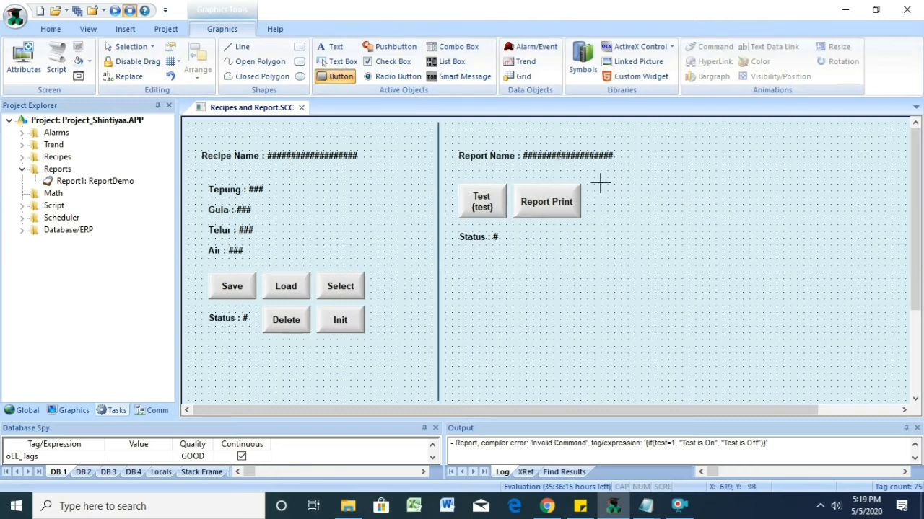
{"action": "left_click_drag", "start_coordinate": [586, 185], "coordinate": [652, 221]}
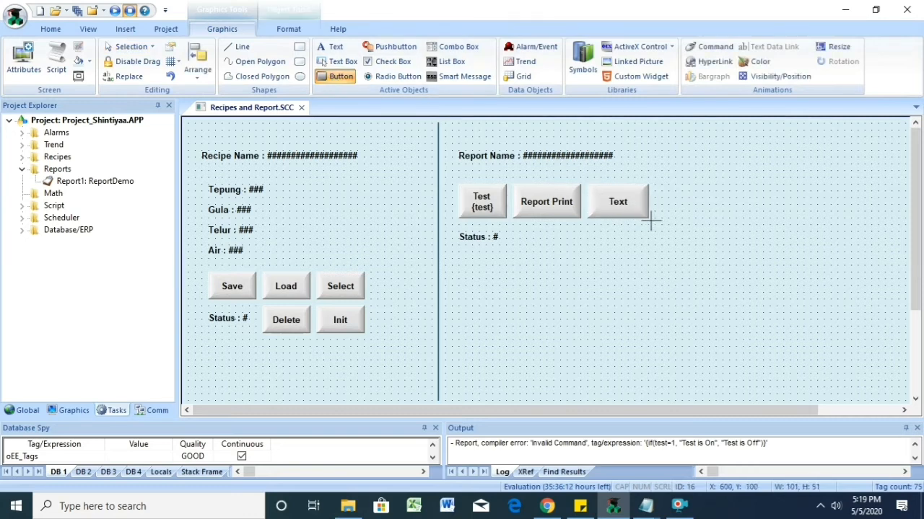
{"action": "left_click", "coordinate": [682, 154]}
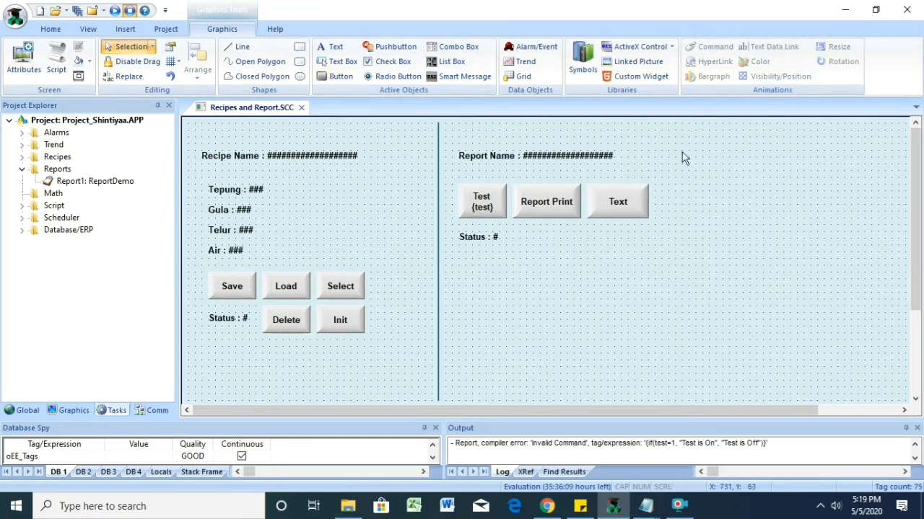
- Add a HyperLink animation to the new button and set its caption to Report Open
{"action": "left_click", "coordinate": [621, 205]}
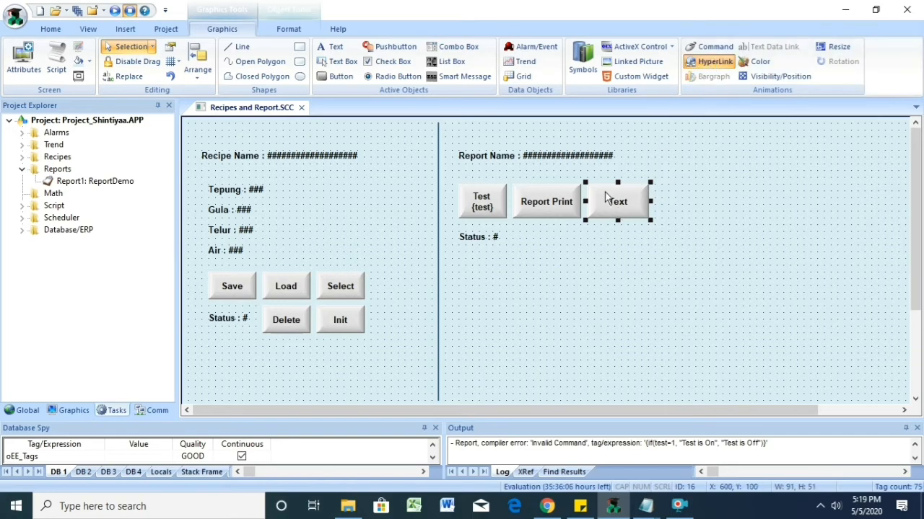
{"action": "left_click", "coordinate": [713, 64]}
{"action": "left_click", "coordinate": [671, 180]}
{"action": "left_click", "coordinate": [662, 193]}
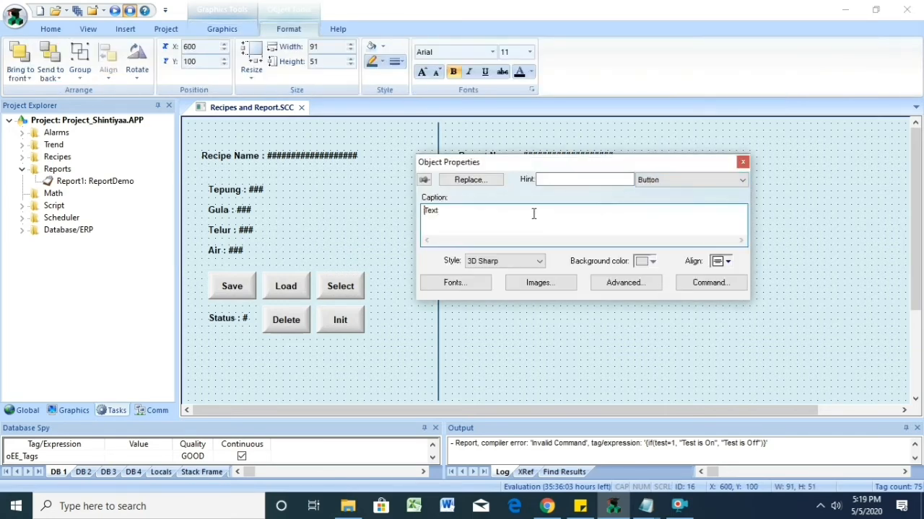
{"action": "left_click_drag", "start_coordinate": [445, 213], "coordinate": [423, 211]}
{"action": "type", "text": "Report Open"}
- Set the Report Open button's hyperlink URL to {GetAppPath()}\{ReportName}.txt, keeping the (other) hyperlink type, and close its properties
{"action": "left_click", "coordinate": [657, 181]}
{"action": "left_click", "coordinate": [666, 200]}
{"action": "left_click", "coordinate": [493, 231]}
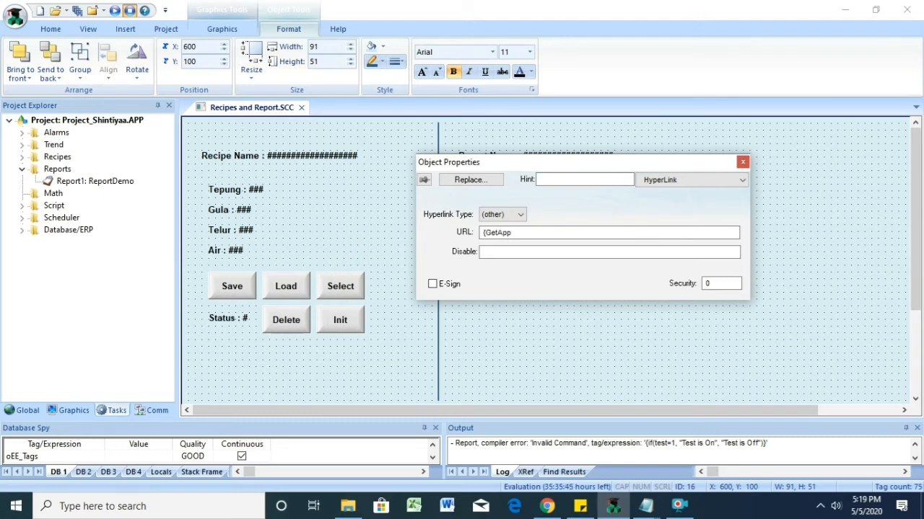
{"action": "type", "text": "{GetAppPath()}\\{ReportName}."}
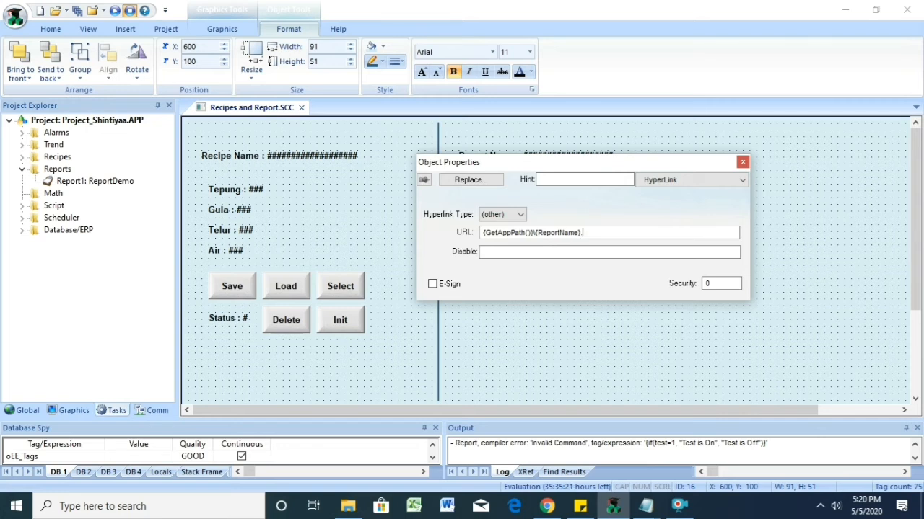
{"action": "type", "text": "txt"}
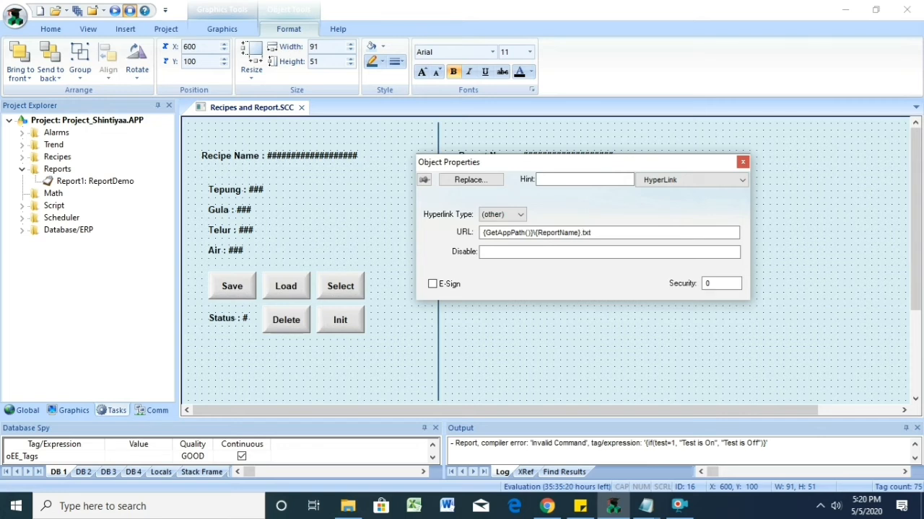
{"action": "left_click", "coordinate": [741, 163]}
- Save and close the Recipes and Report screen
{"action": "left_click", "coordinate": [655, 258]}
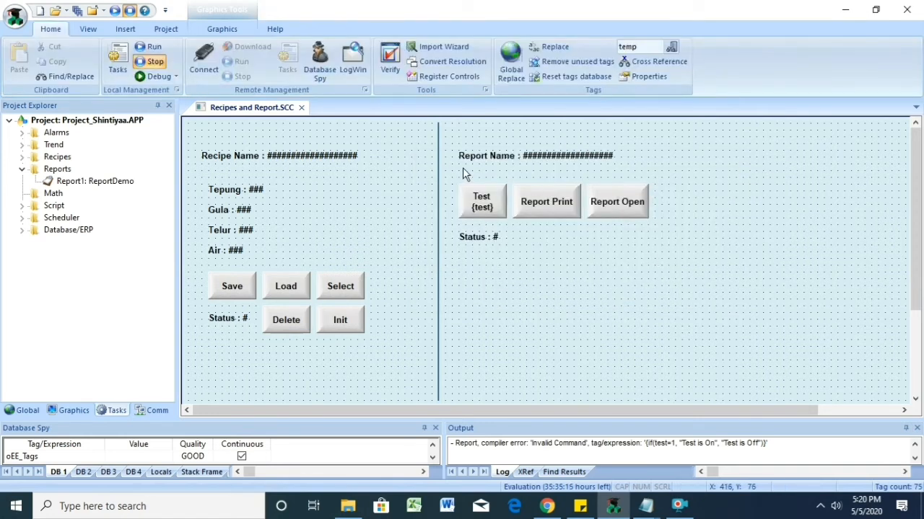
{"action": "left_click", "coordinate": [301, 110]}
{"action": "left_click", "coordinate": [418, 298]}
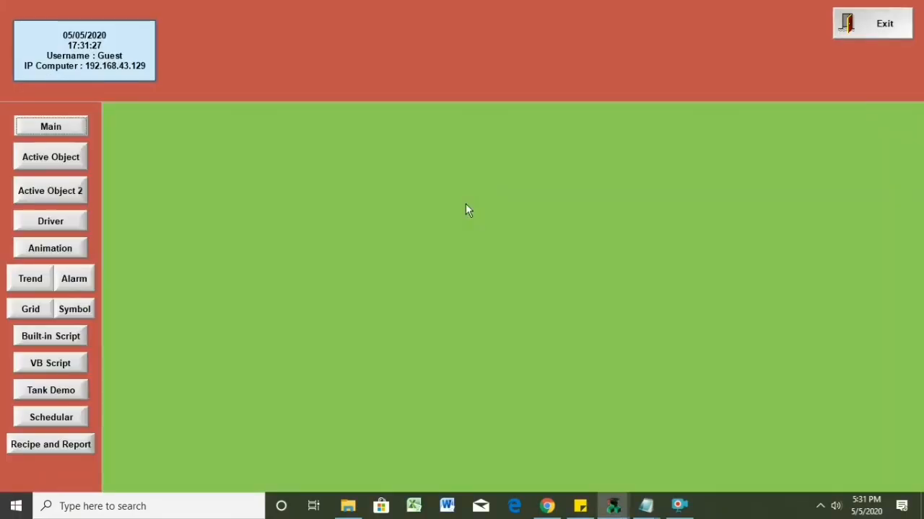
- Open the Recipe and Report screen in the running project, toggle Test to 0 and print the report
{"action": "left_click", "coordinate": [63, 446]}
{"action": "left_click", "coordinate": [404, 189]}
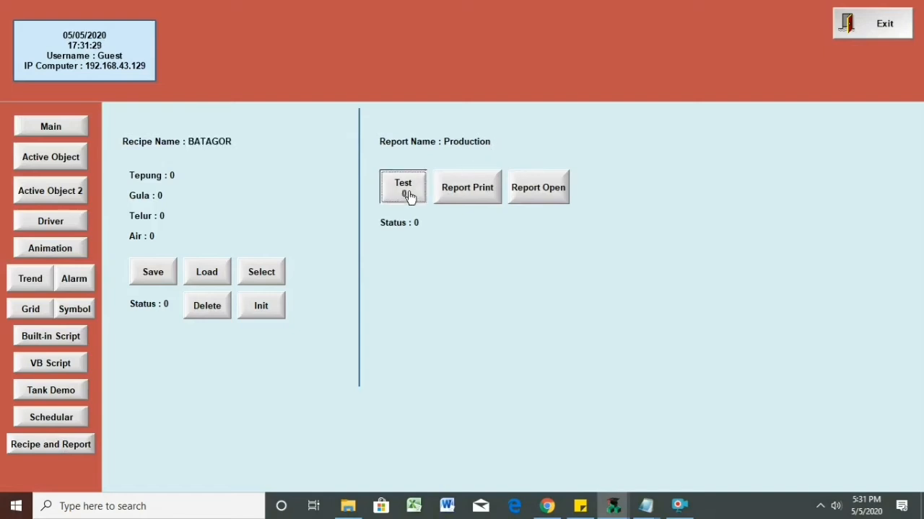
{"action": "left_click", "coordinate": [471, 192]}
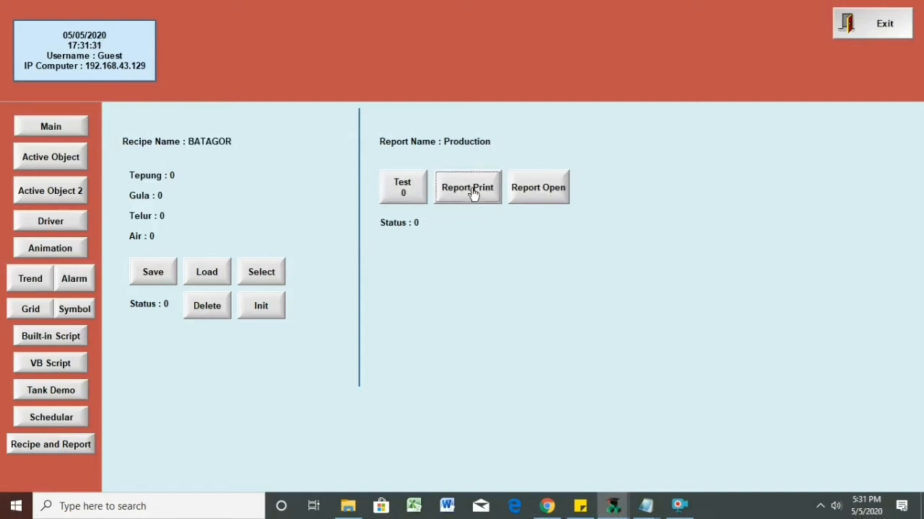
- Open the PRODUCTION text file in the Project_Shintiyaa folder and check its Temperature, Kelembaban and Test lines
{"action": "left_click", "coordinate": [348, 506]}
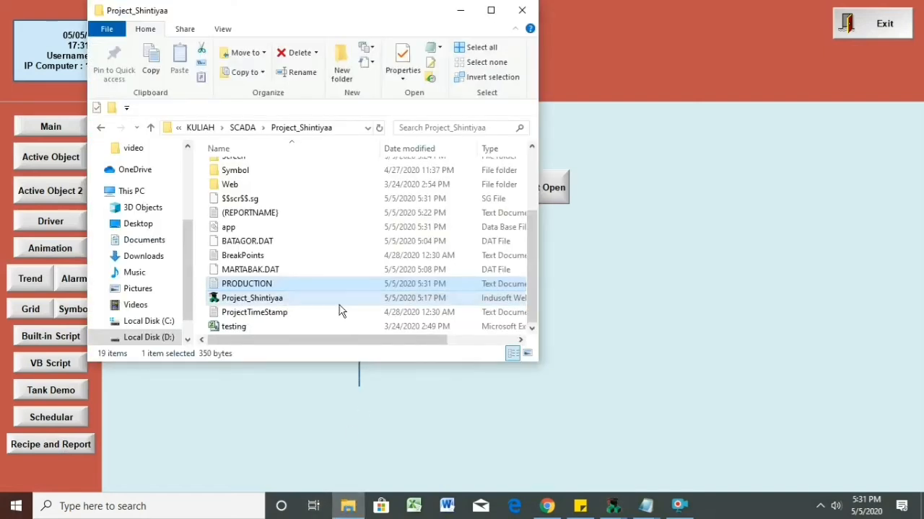
{"action": "double_click", "coordinate": [257, 283]}
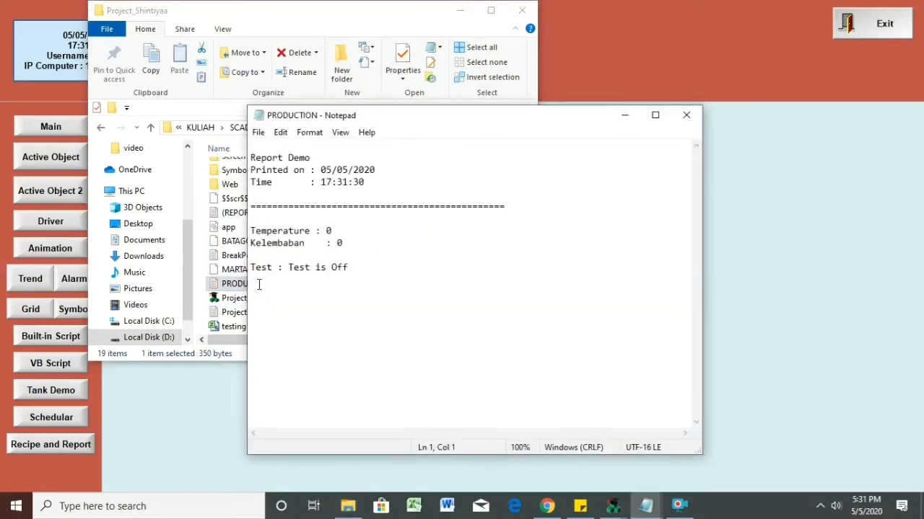
{"action": "left_click_drag", "start_coordinate": [326, 231], "coordinate": [349, 244]}
{"action": "left_click_drag", "start_coordinate": [283, 273], "coordinate": [356, 274]}
{"action": "left_click", "coordinate": [460, 10]}
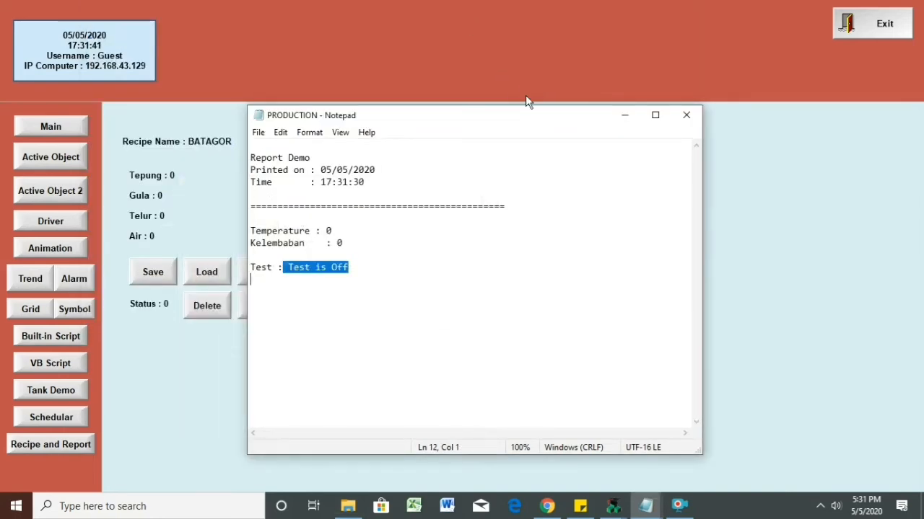
{"action": "left_click_drag", "start_coordinate": [537, 122], "coordinate": [772, 127]}
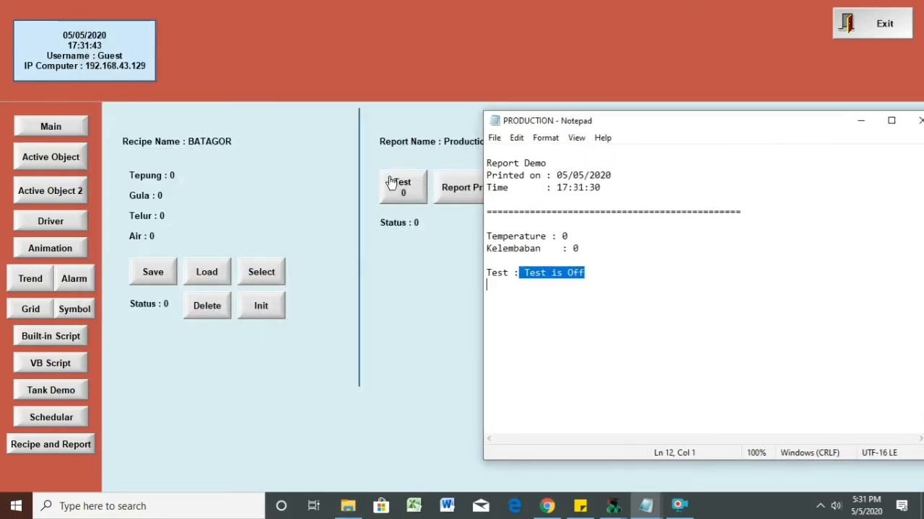
{"action": "left_click", "coordinate": [859, 120]}
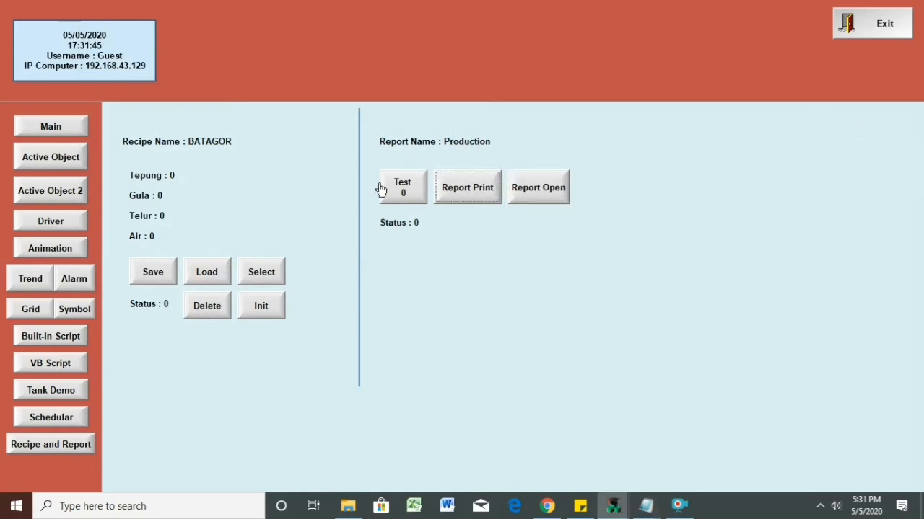
- Print the report again with Test switched to 1, and check the Test line in the PRODUCTION file
{"action": "left_click", "coordinate": [404, 189]}
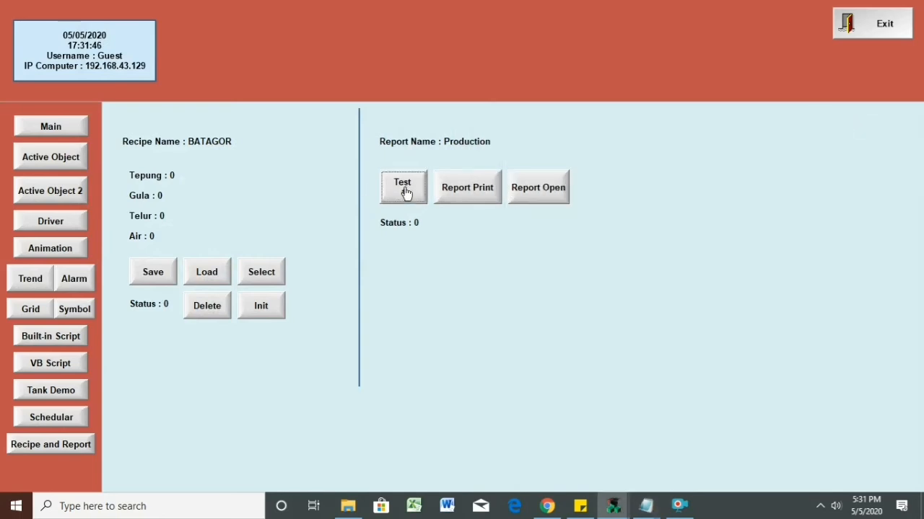
{"action": "left_click", "coordinate": [474, 192]}
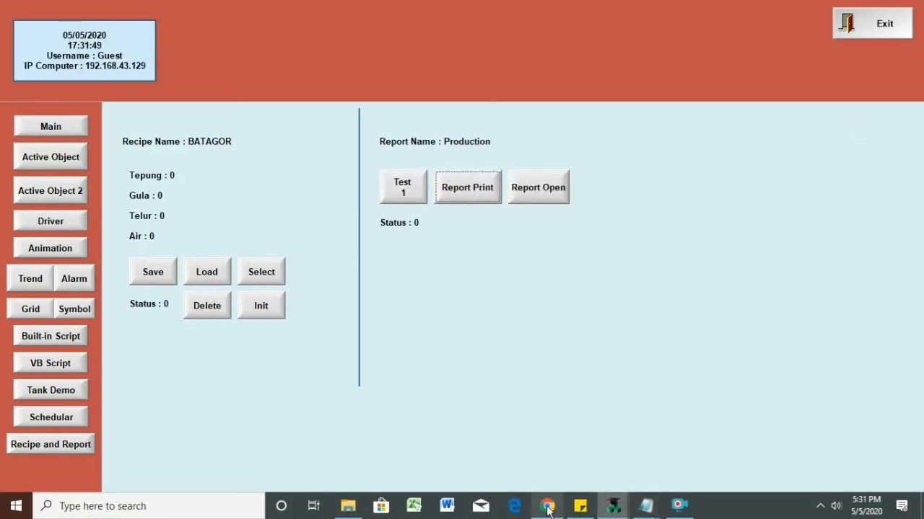
{"action": "mouse_move", "coordinate": [351, 510]}
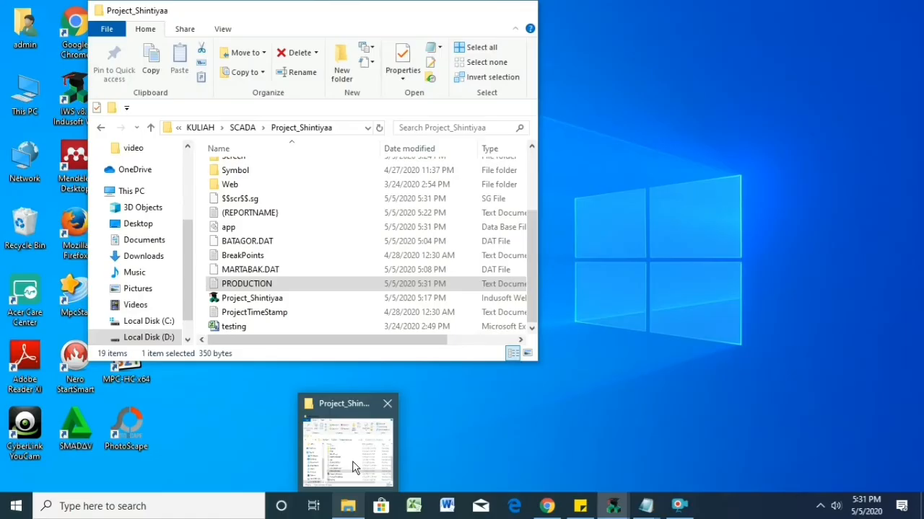
{"action": "left_click", "coordinate": [353, 467]}
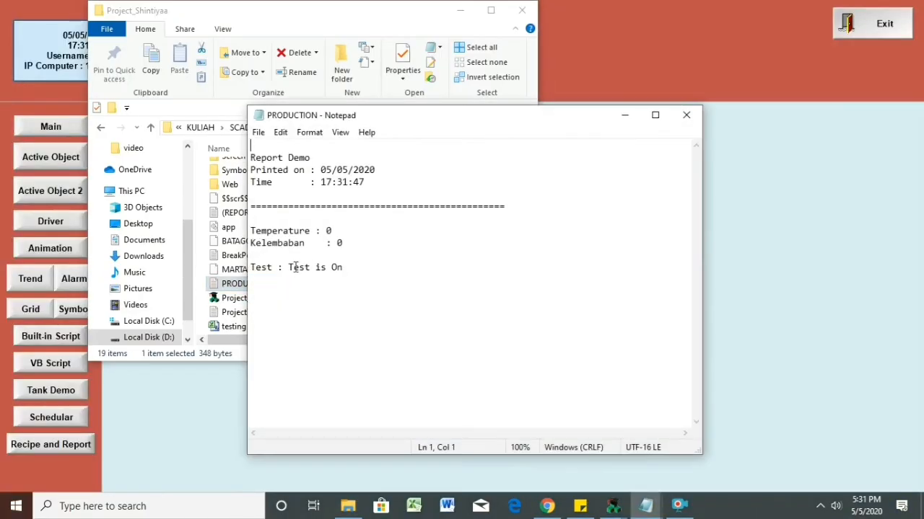
{"action": "left_click_drag", "start_coordinate": [289, 267], "coordinate": [361, 266]}
{"action": "left_click", "coordinate": [459, 10]}
{"action": "left_click_drag", "start_coordinate": [492, 124], "coordinate": [711, 112]}
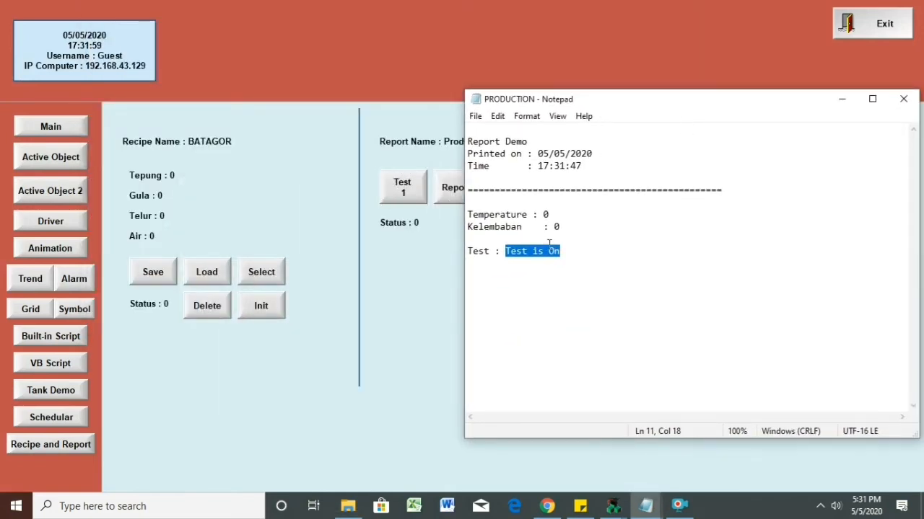
{"action": "left_click", "coordinate": [903, 99]}
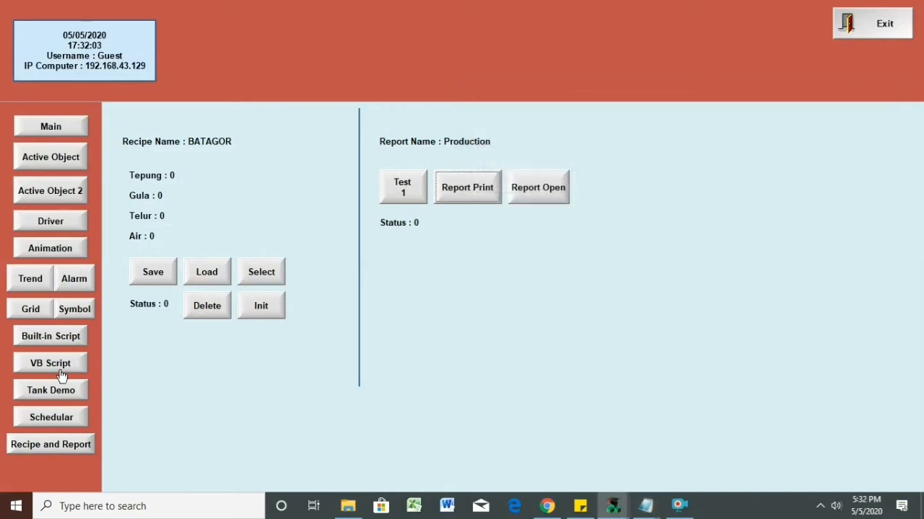
- On the Trend screen, raise the SUHU slider to 45 and the KELEMBABAN slider to 53
{"action": "left_click", "coordinate": [29, 280]}
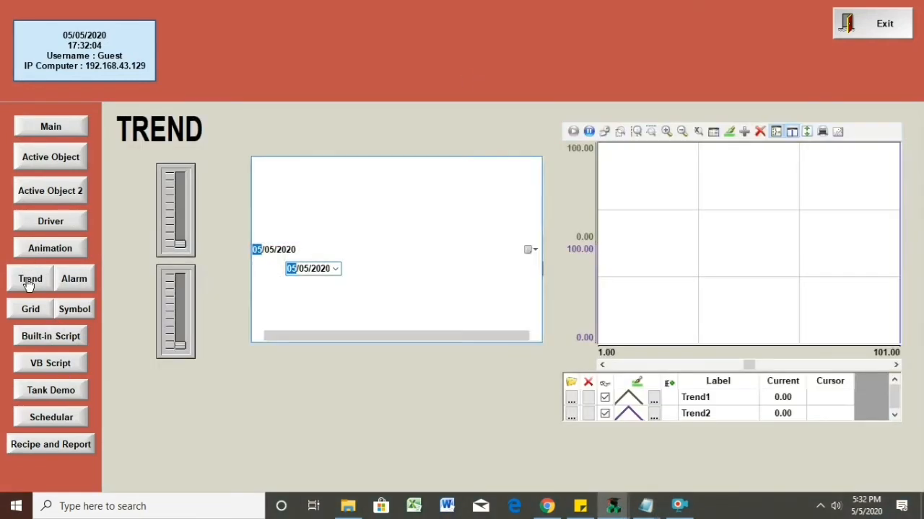
{"action": "left_click_drag", "start_coordinate": [170, 247], "coordinate": [180, 213]}
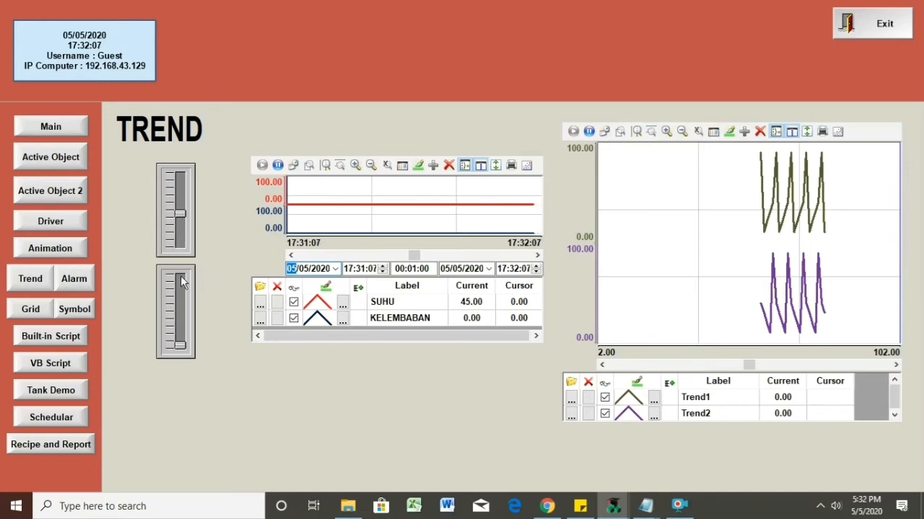
{"action": "left_click_drag", "start_coordinate": [181, 345], "coordinate": [180, 308]}
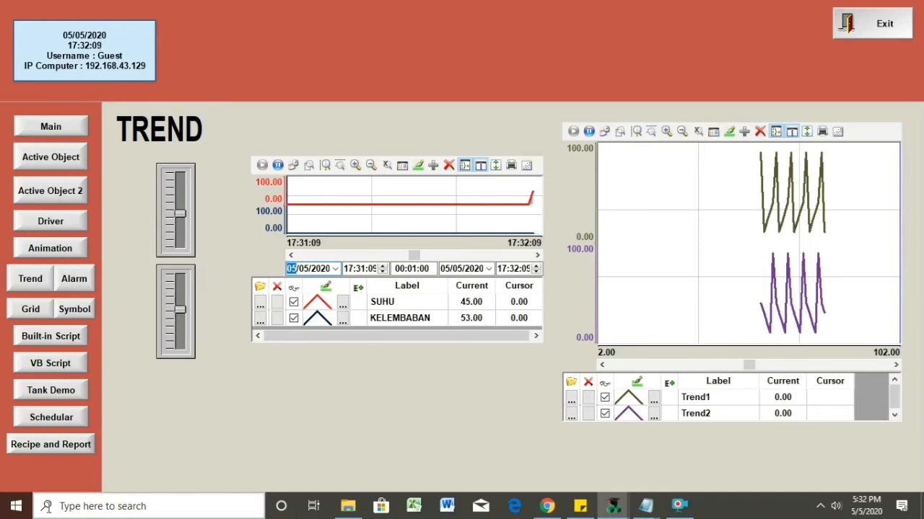
- Print the report from the Recipe and Report screen and check the Temperature and Kelembaban values in the PRODUCTION file
{"action": "left_click", "coordinate": [46, 447]}
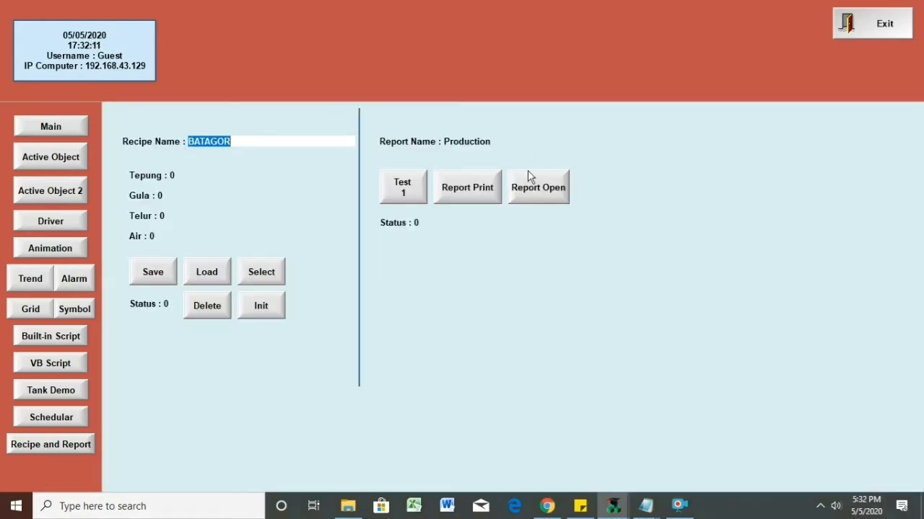
{"action": "left_click", "coordinate": [467, 192]}
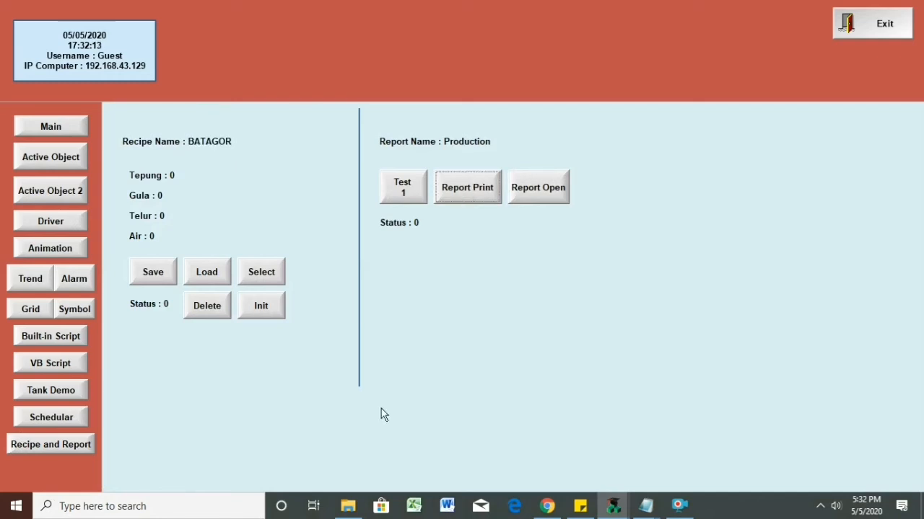
{"action": "left_click", "coordinate": [347, 508]}
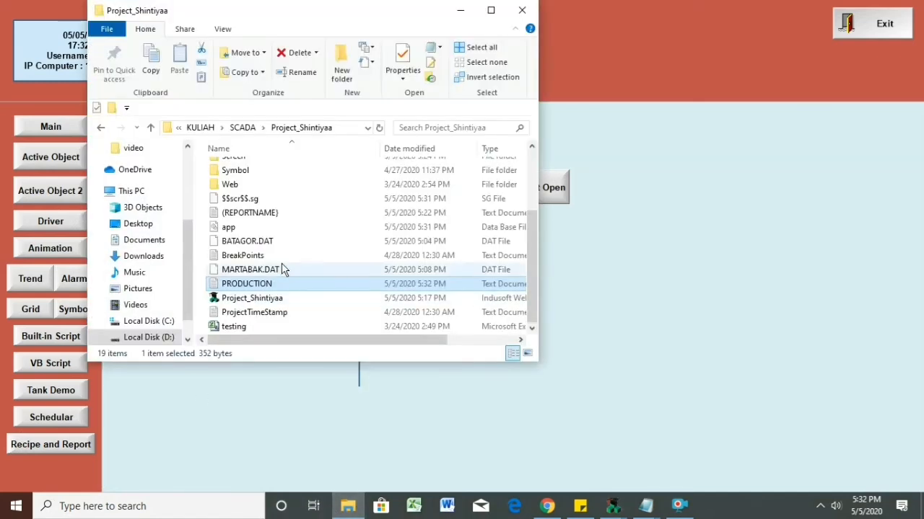
{"action": "double_click", "coordinate": [265, 285]}
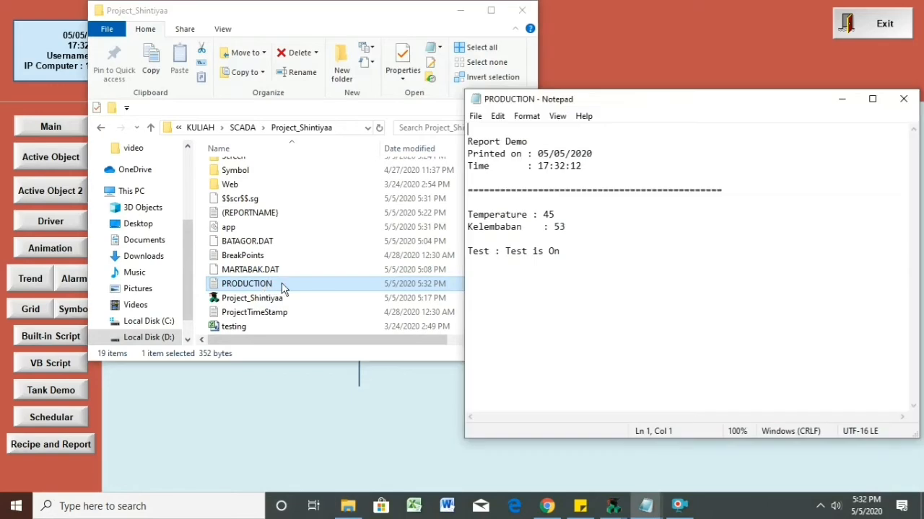
{"action": "left_click_drag", "start_coordinate": [543, 214], "coordinate": [574, 226]}
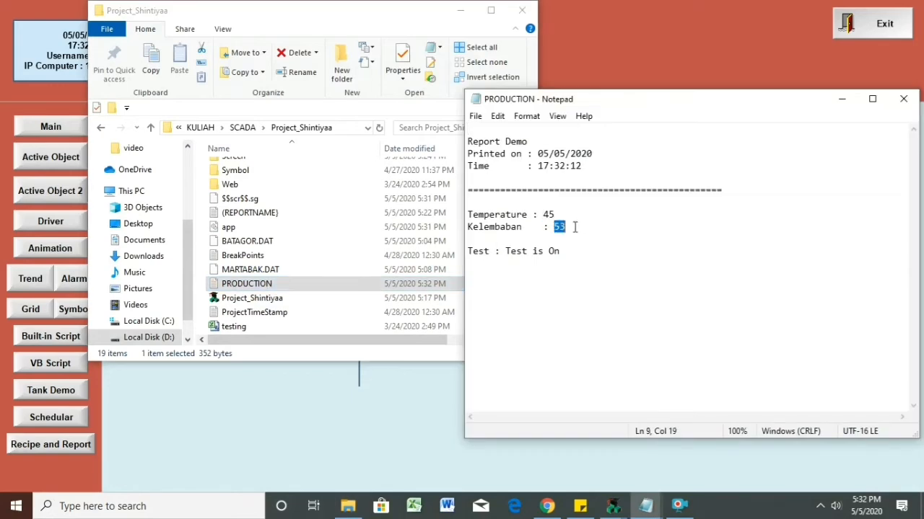
{"action": "left_click", "coordinate": [903, 99]}
{"action": "left_click", "coordinate": [460, 11]}
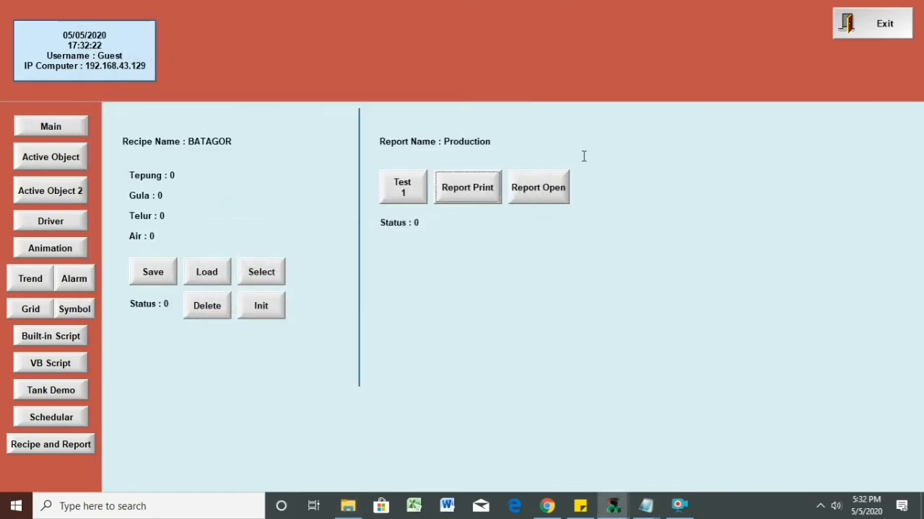
- Open the Production report from the running screen, and open it again after switching Test to 0 to compare its Test line
{"action": "left_click", "coordinate": [536, 189]}
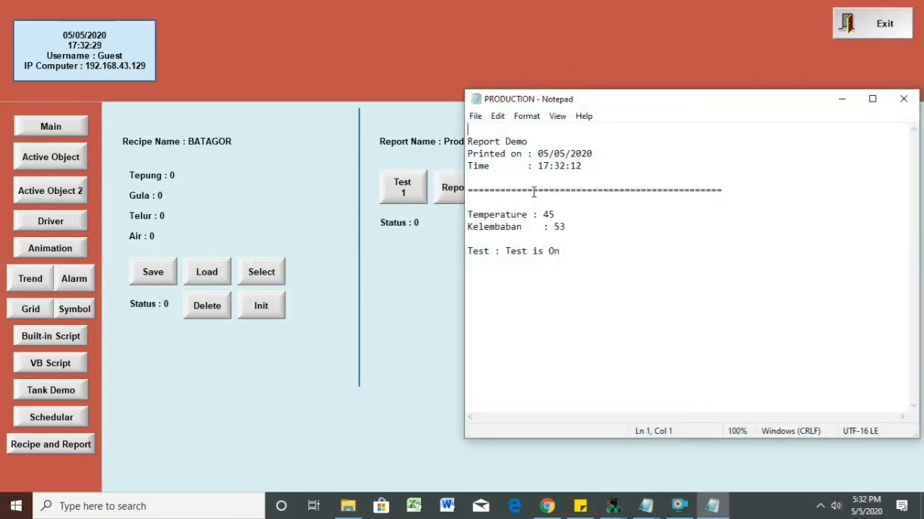
{"action": "left_click", "coordinate": [842, 102]}
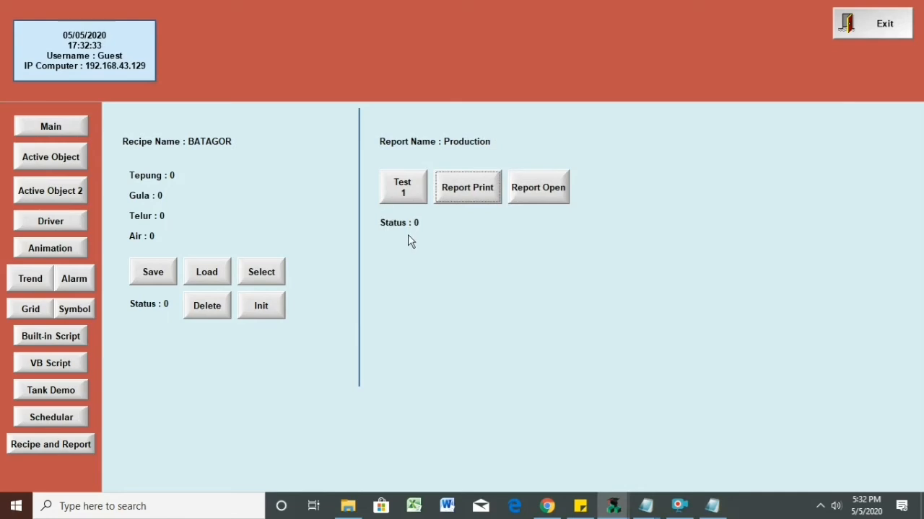
{"action": "left_click", "coordinate": [413, 195]}
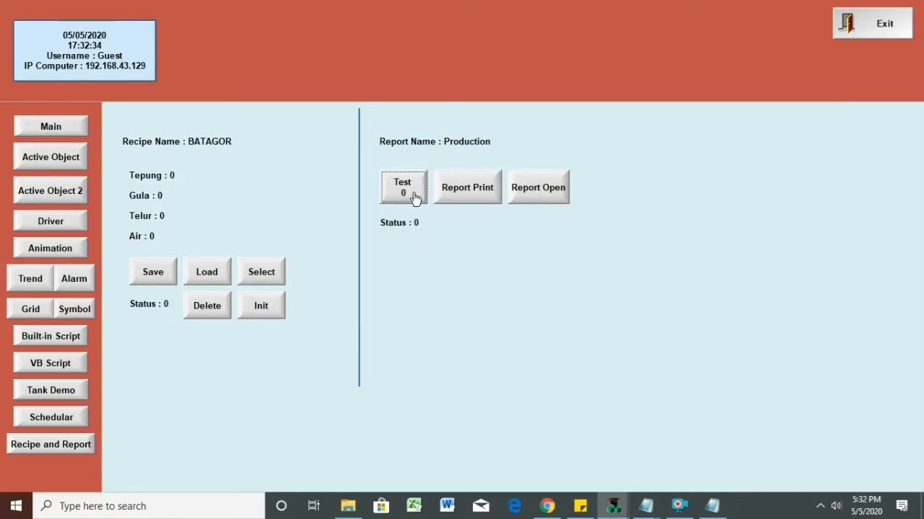
{"action": "left_click", "coordinate": [541, 194]}
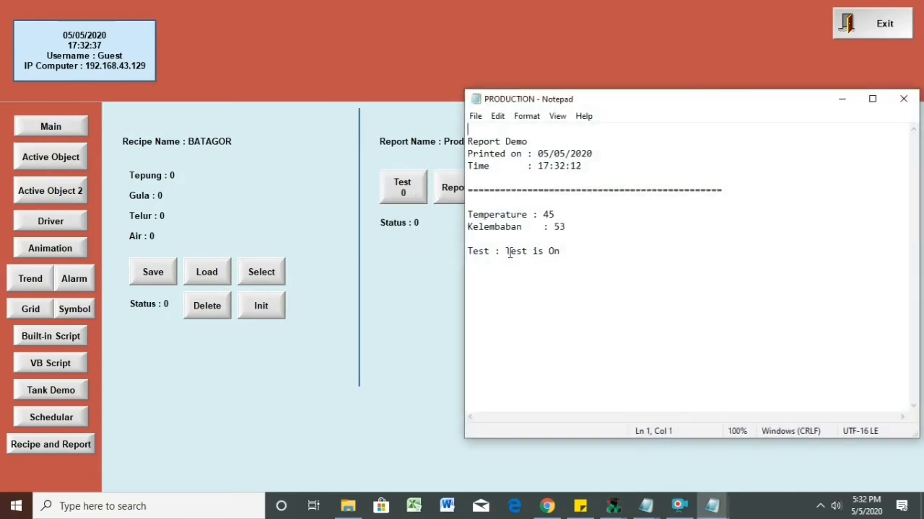
{"action": "left_click", "coordinate": [842, 99]}
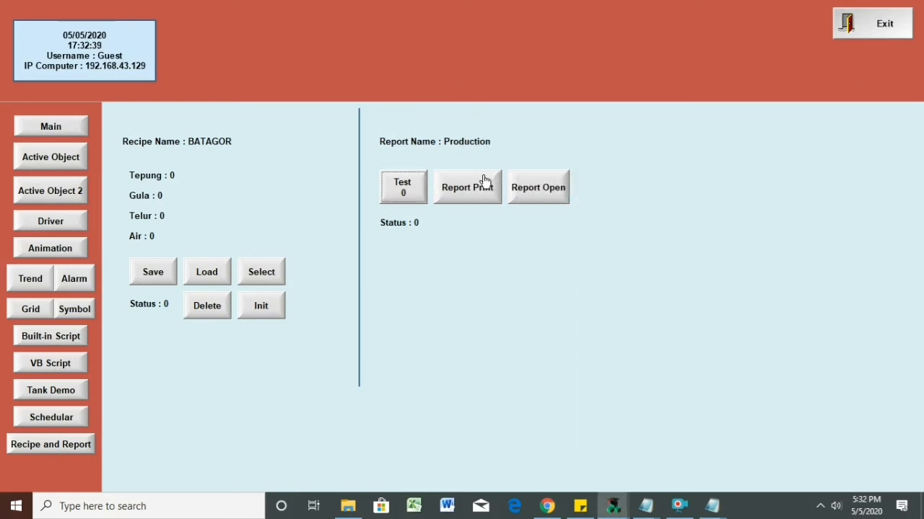
- Print the report with Test at 0, open it and check the Test line, closing the file when done
{"action": "left_click", "coordinate": [543, 197]}
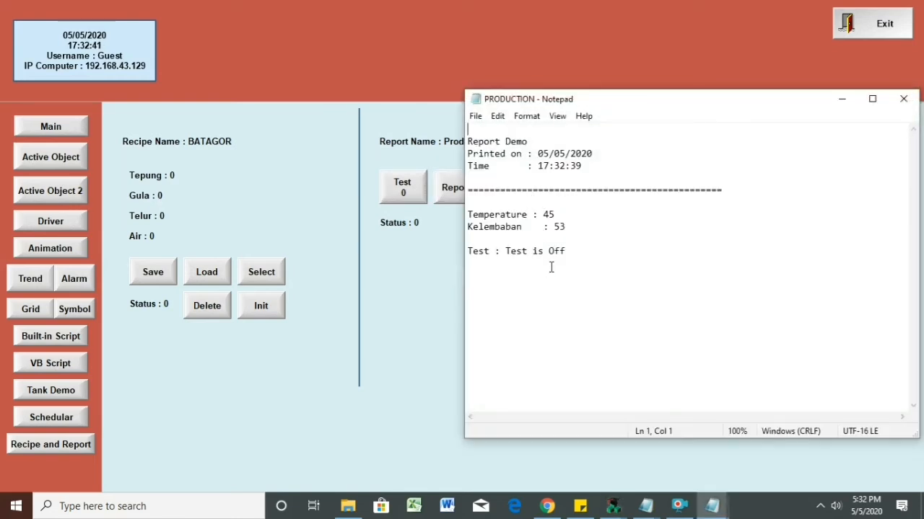
{"action": "left_click_drag", "start_coordinate": [500, 252], "coordinate": [566, 253]}
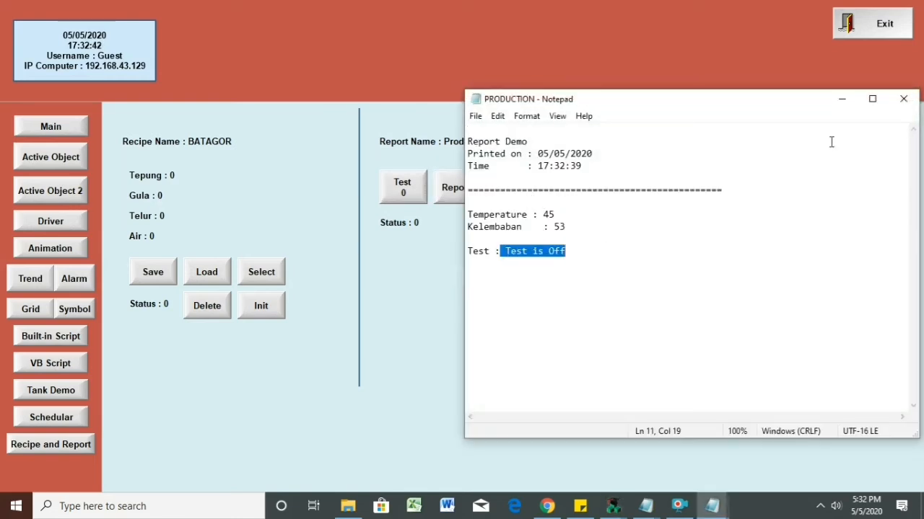
{"action": "left_click", "coordinate": [903, 104]}
- Exit the running application and open the Recipes and Report screen for editing
{"action": "left_click", "coordinate": [884, 25]}
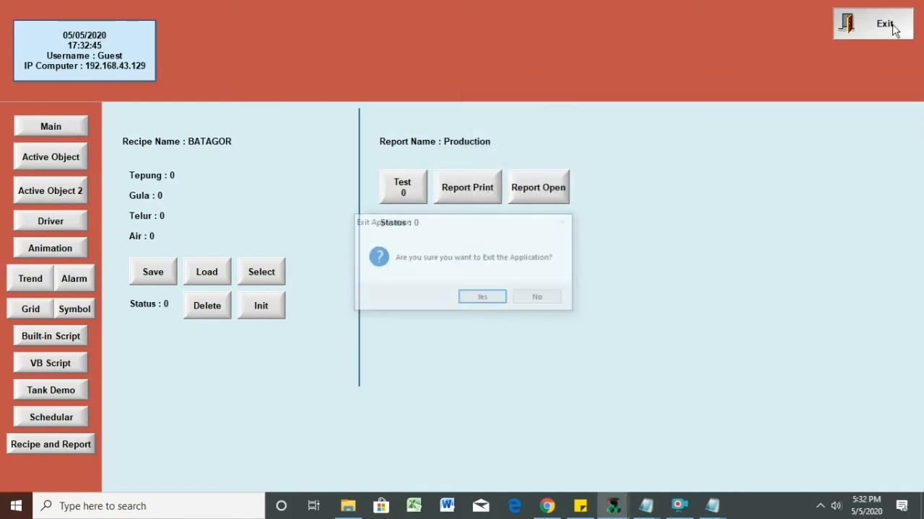
{"action": "left_click", "coordinate": [484, 299]}
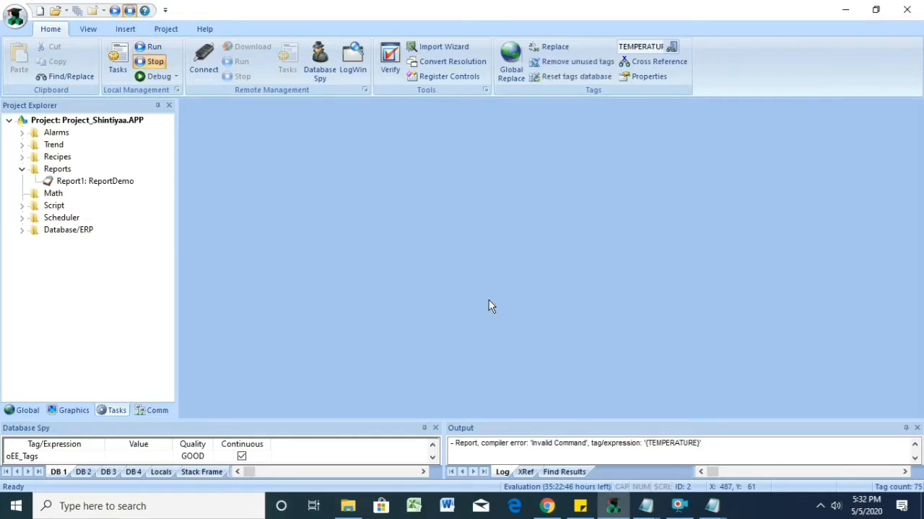
{"action": "left_click", "coordinate": [73, 410]}
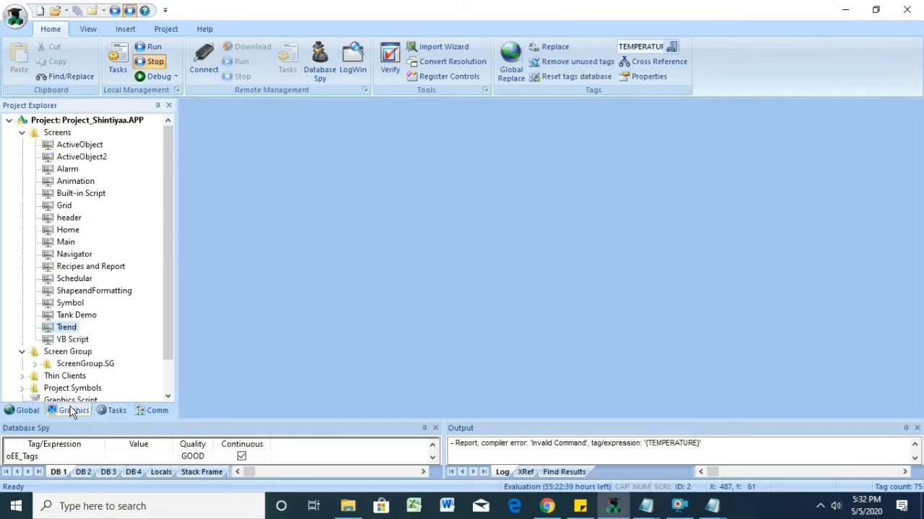
{"action": "double_click", "coordinate": [88, 266]}
- Look up the Report function through the help's Reports topic and read its Operation values, orientation options and examples
{"action": "left_click", "coordinate": [272, 30]}
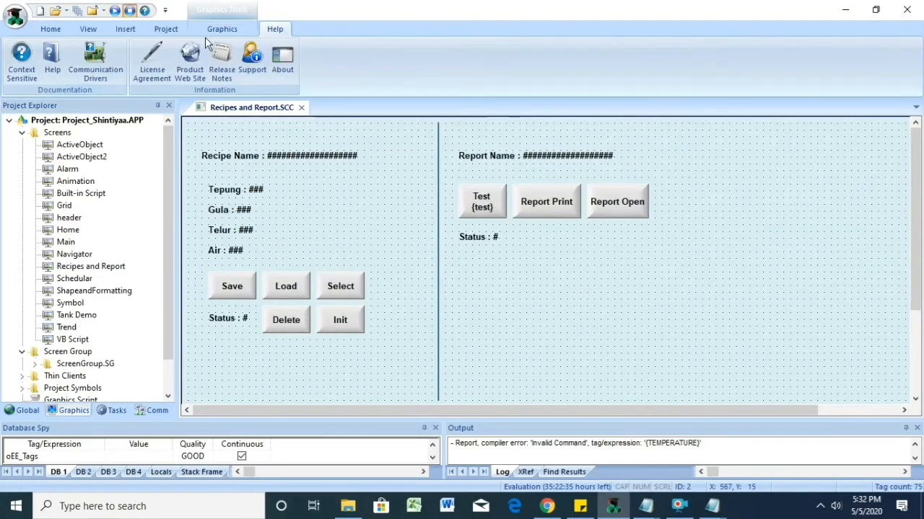
{"action": "left_click", "coordinate": [52, 57]}
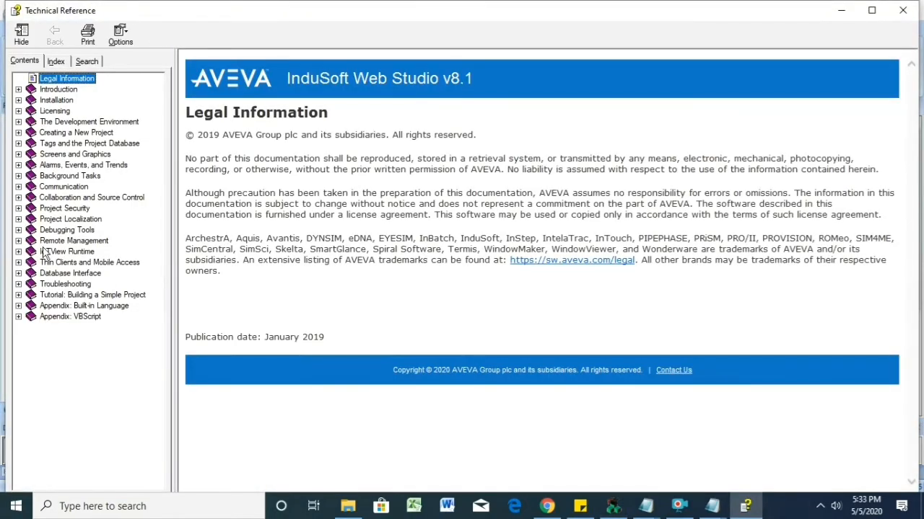
{"action": "left_click", "coordinate": [18, 176]}
{"action": "left_click", "coordinate": [59, 219]}
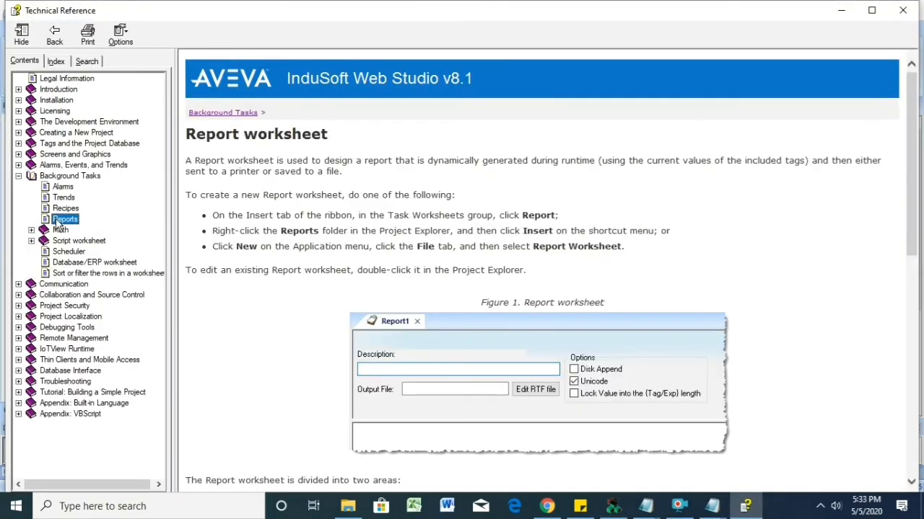
{"action": "scroll", "coordinate": [355, 383], "scroll_direction": "down", "scroll_amount": 15}
{"action": "left_click", "coordinate": [377, 381]}
{"action": "scroll", "coordinate": [509, 363], "scroll_direction": "down", "scroll_amount": 10}
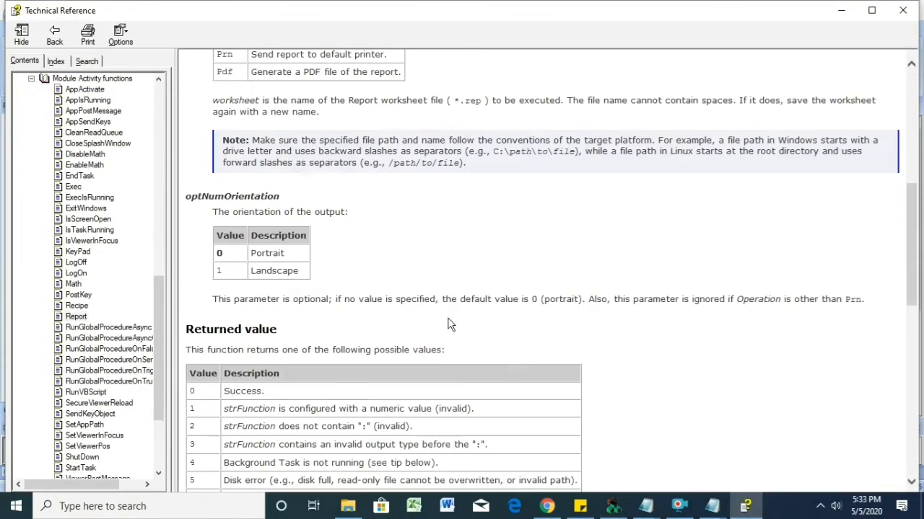
{"action": "scroll", "coordinate": [448, 325], "scroll_direction": "up", "scroll_amount": 2}
{"action": "left_click_drag", "start_coordinate": [217, 122], "coordinate": [240, 144]}
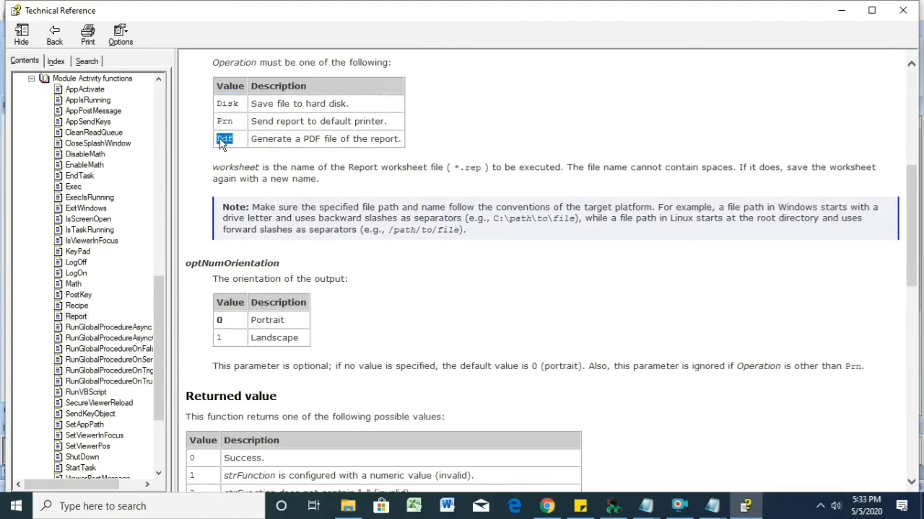
{"action": "scroll", "coordinate": [654, 168], "scroll_direction": "down", "scroll_amount": 10}
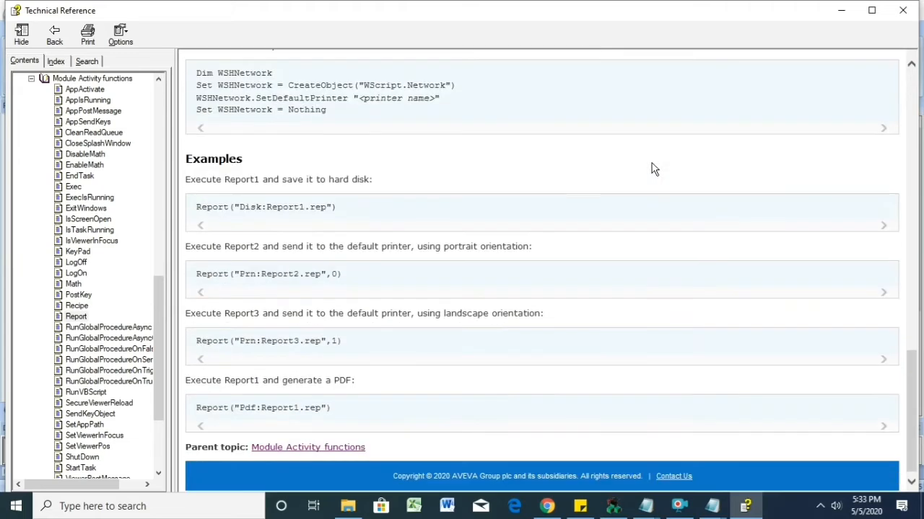
{"action": "left_click", "coordinate": [903, 10]}
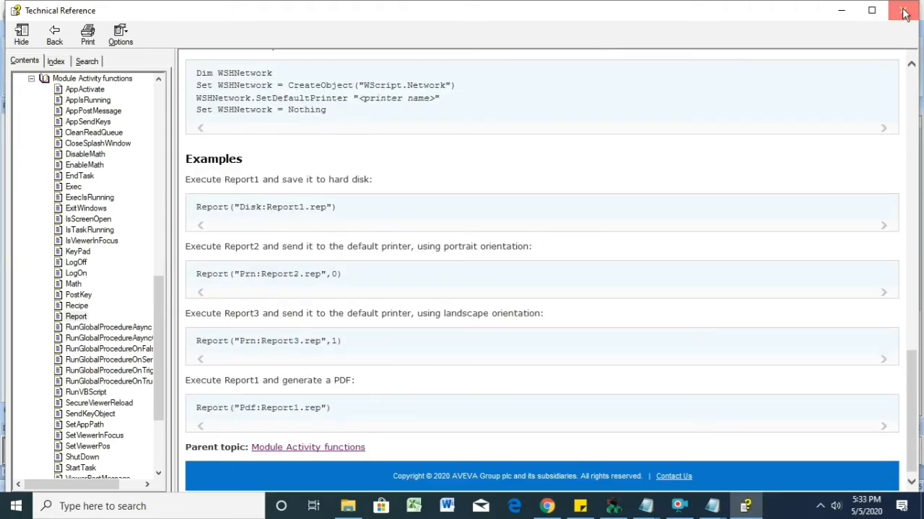
- Duplicate the Report Print button directly below the original and set the copy's On Down expression to Report("PDF:Report1.rep")
{"action": "left_click", "coordinate": [548, 218]}
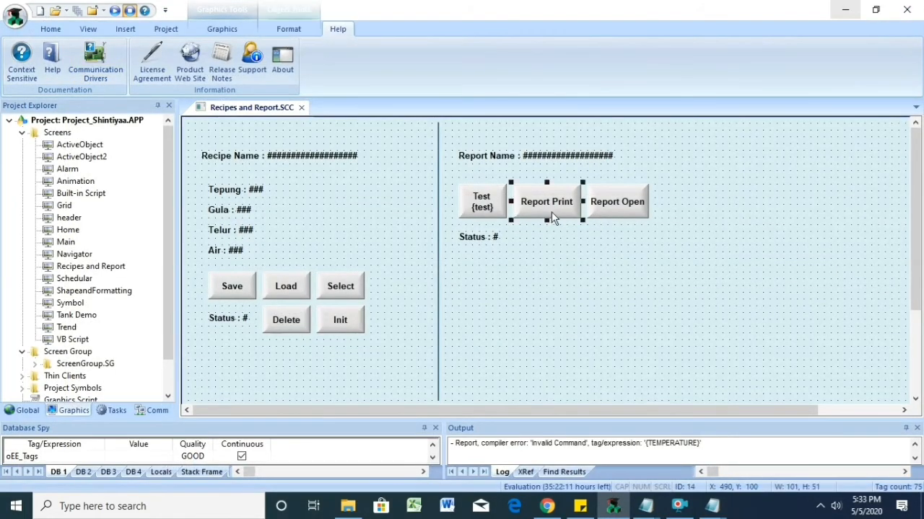
{"action": "left_click_drag", "start_coordinate": [553, 216], "coordinate": [551, 255]}
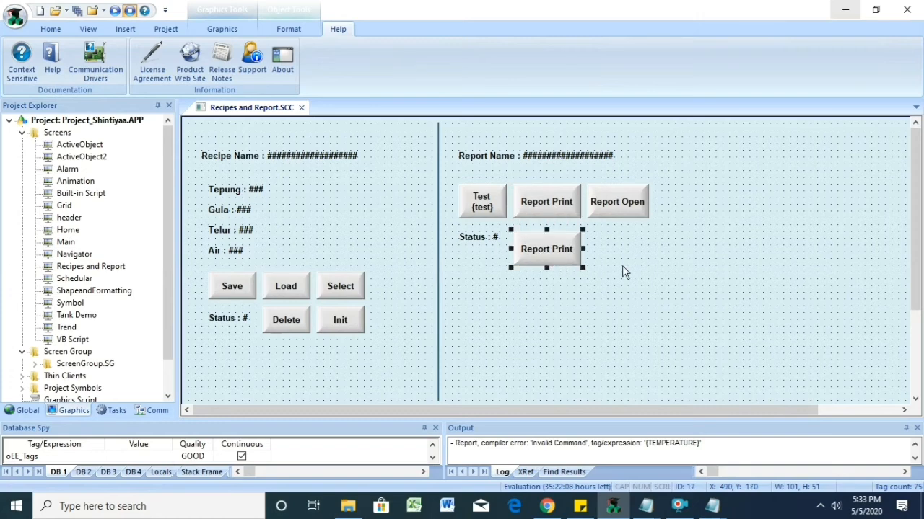
{"action": "double_click", "coordinate": [536, 249]}
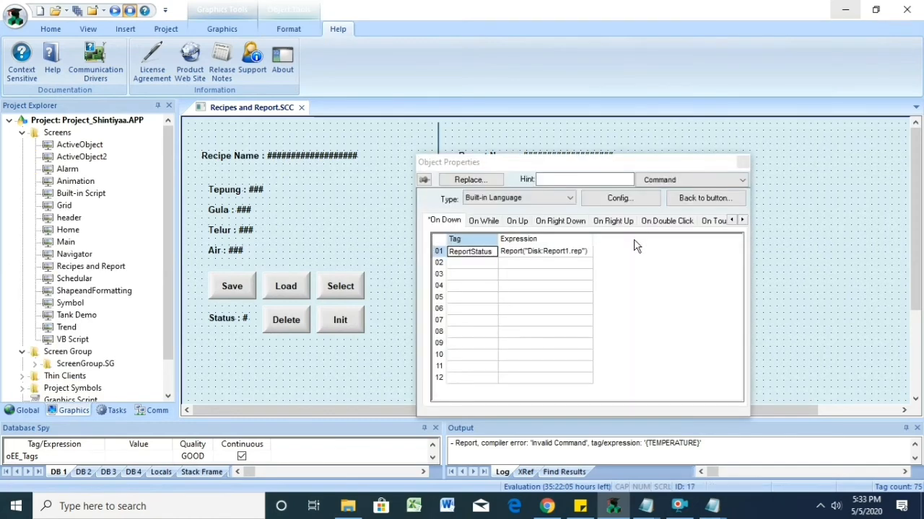
{"action": "left_click", "coordinate": [540, 253]}
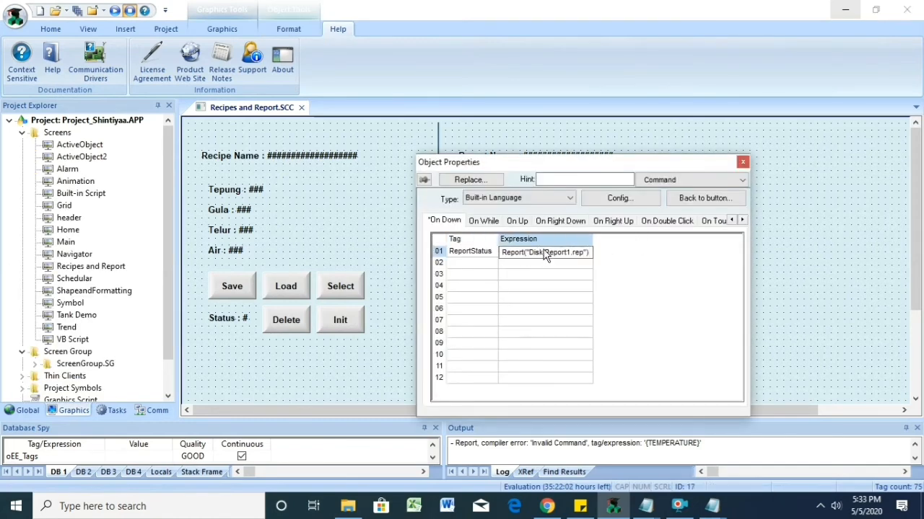
{"action": "double_click", "coordinate": [536, 253]}
{"action": "type", "text": "PDF"}
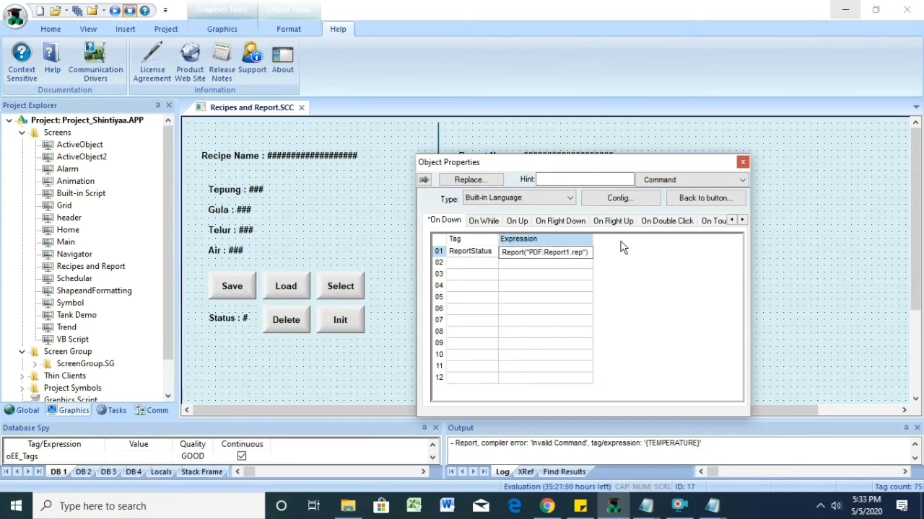
- Change the duplicated button's caption to Report PDF
{"action": "left_click", "coordinate": [691, 180]}
{"action": "left_click", "coordinate": [655, 190]}
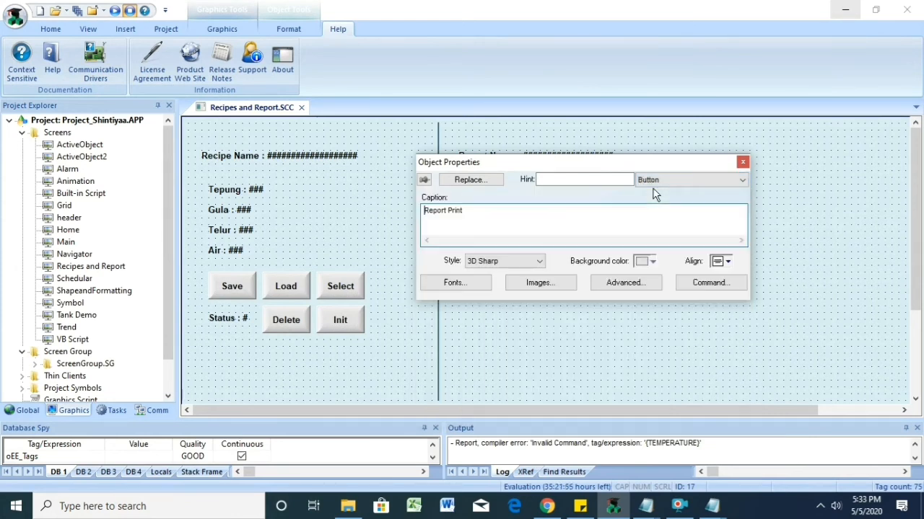
{"action": "double_click", "coordinate": [453, 210]}
{"action": "type", "text": "PDF"}
{"action": "left_click", "coordinate": [742, 162]}
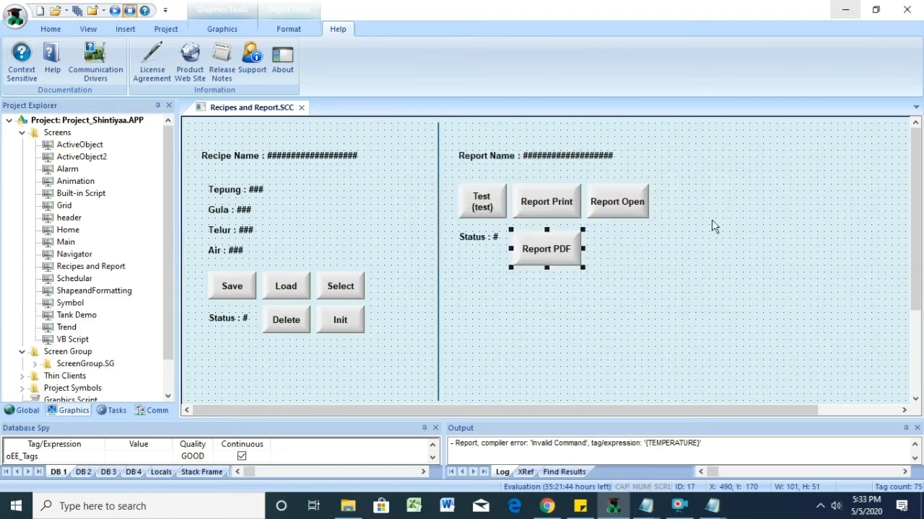
{"action": "left_click", "coordinate": [711, 219]}
- Draw a new button about 91 by 51 beside Report PDF, directly below the Report Open button
{"action": "left_click", "coordinate": [222, 29]}
{"action": "left_click", "coordinate": [338, 76]}
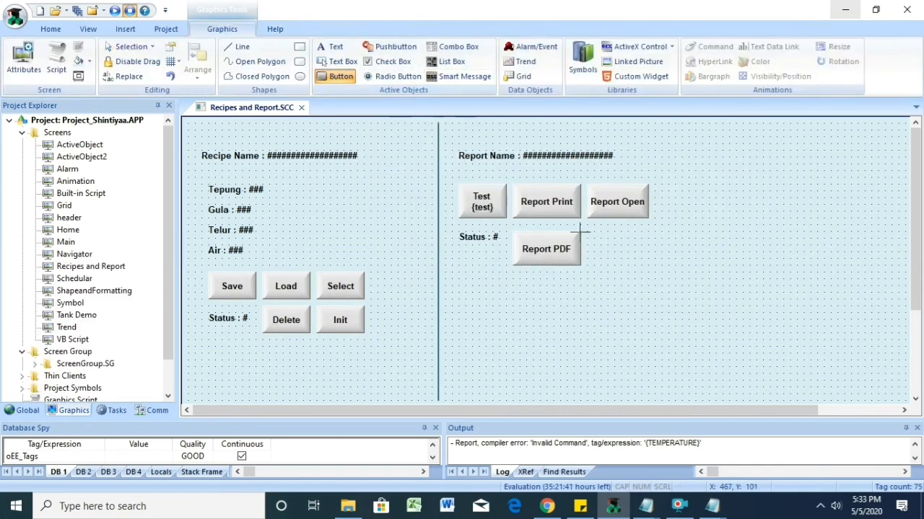
{"action": "left_click_drag", "start_coordinate": [587, 232], "coordinate": [650, 270]}
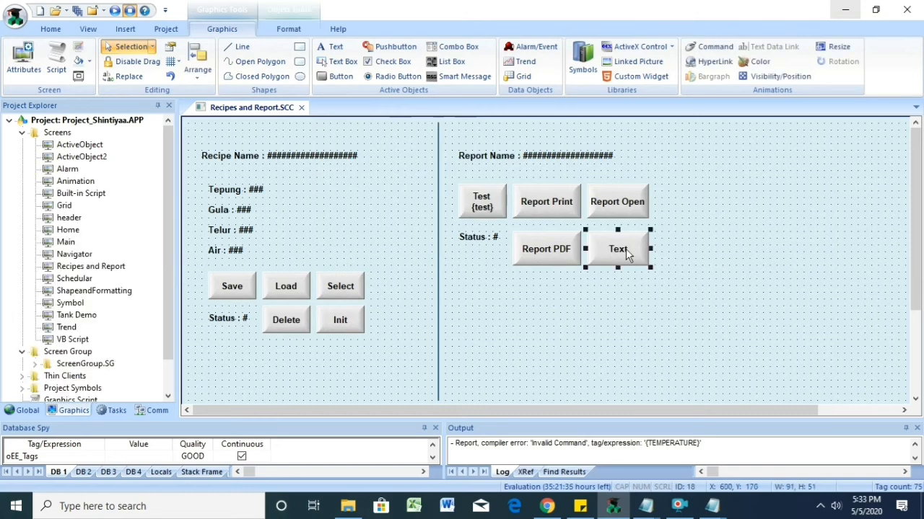
{"action": "double_click", "coordinate": [624, 251]}
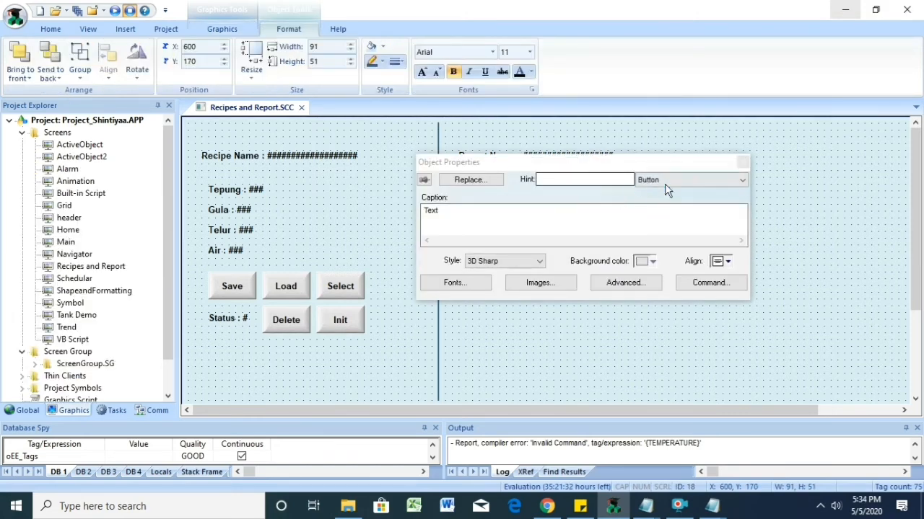
{"action": "left_click", "coordinate": [744, 163]}
{"action": "left_click", "coordinate": [744, 161]}
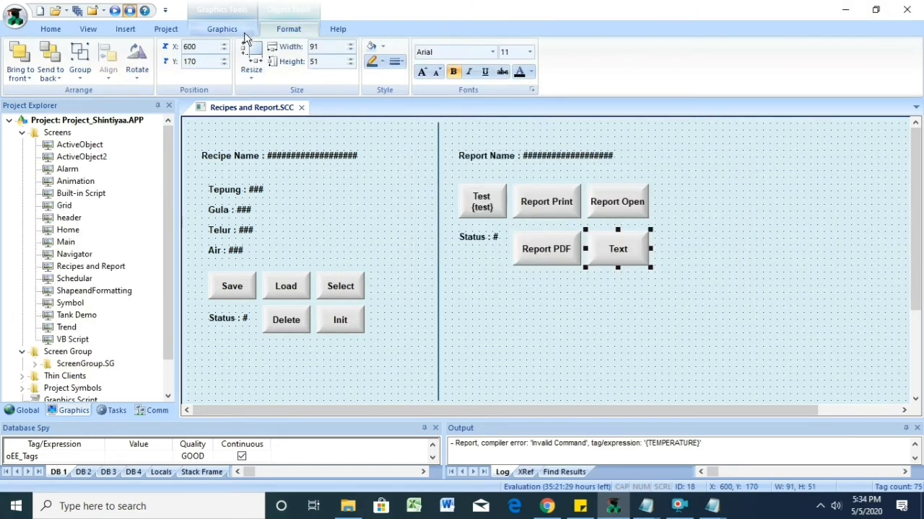
- Add a Command animation to the new button and set its caption to Select and Open
{"action": "left_click", "coordinate": [221, 29]}
{"action": "left_click", "coordinate": [711, 46]}
{"action": "left_click", "coordinate": [629, 247]}
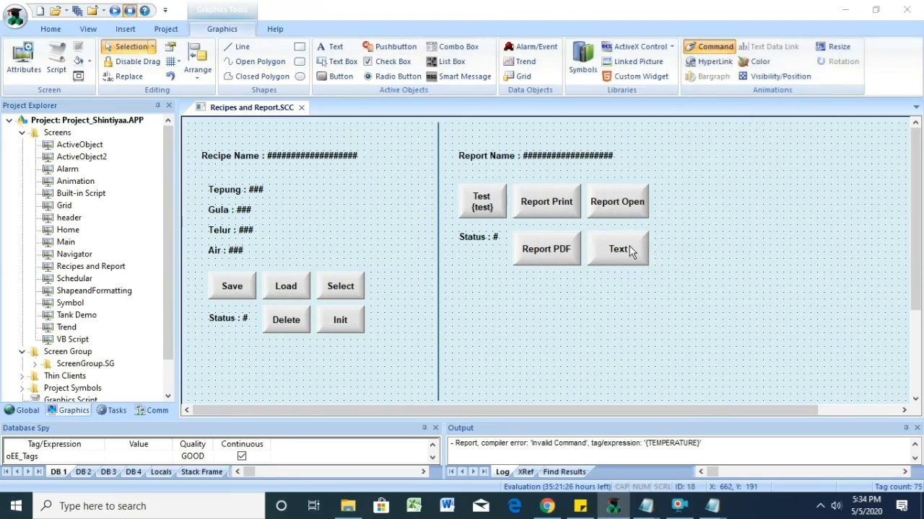
{"action": "left_click", "coordinate": [693, 180]}
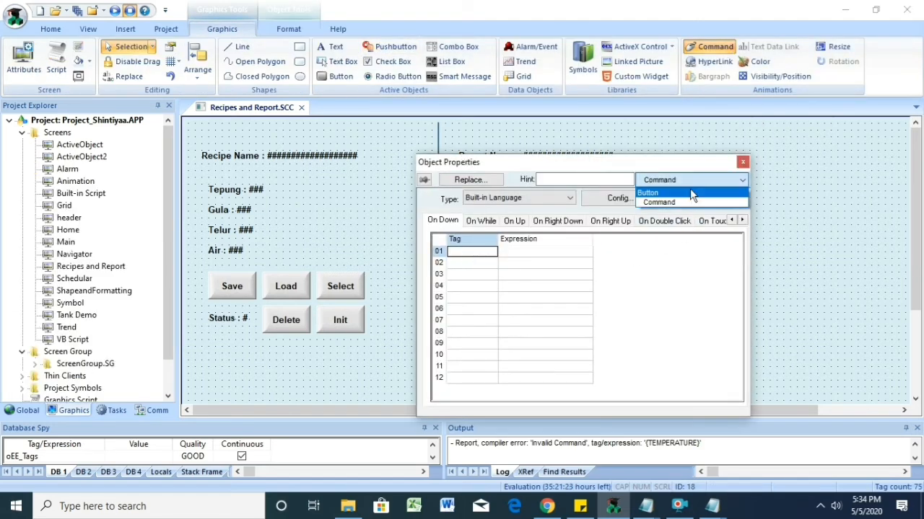
{"action": "left_click", "coordinate": [690, 188]}
{"action": "left_click_drag", "start_coordinate": [454, 229], "coordinate": [414, 217]}
{"action": "type", "text": "Select a"}
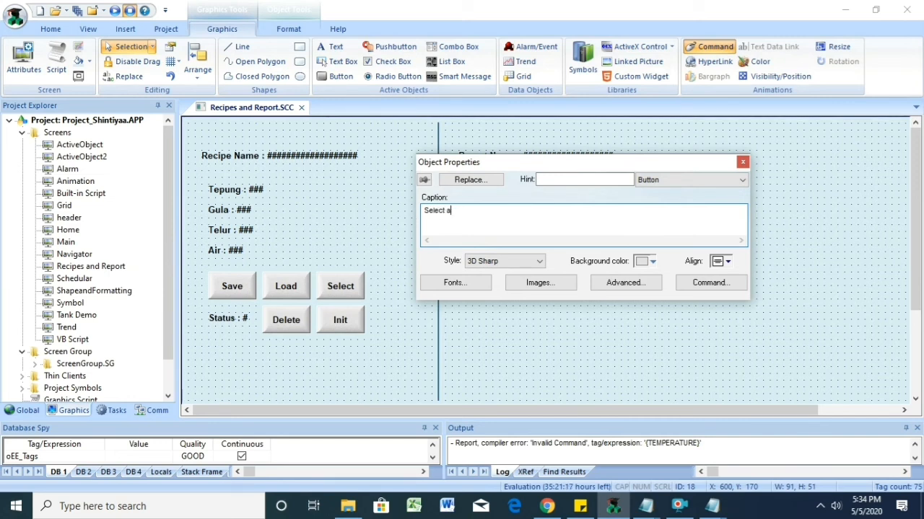
{"action": "type", "text": "nd Open"}
- Set the Select and Open button's command type to VBScript
{"action": "left_click", "coordinate": [691, 179]}
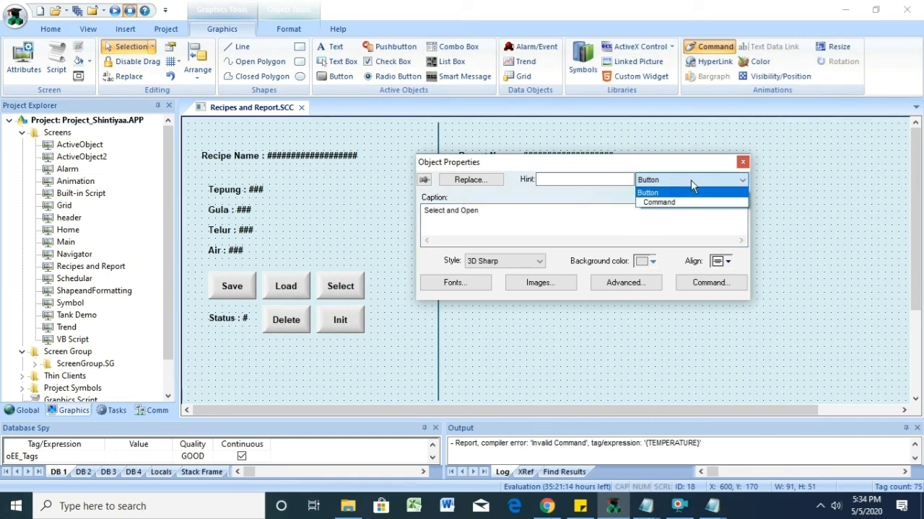
{"action": "left_click", "coordinate": [681, 200]}
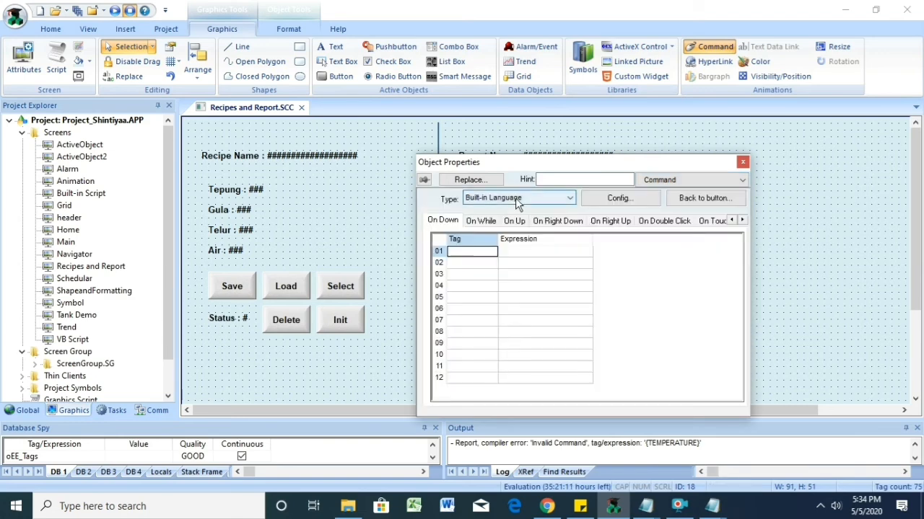
{"action": "left_click", "coordinate": [518, 198]}
{"action": "left_click", "coordinate": [510, 219]}
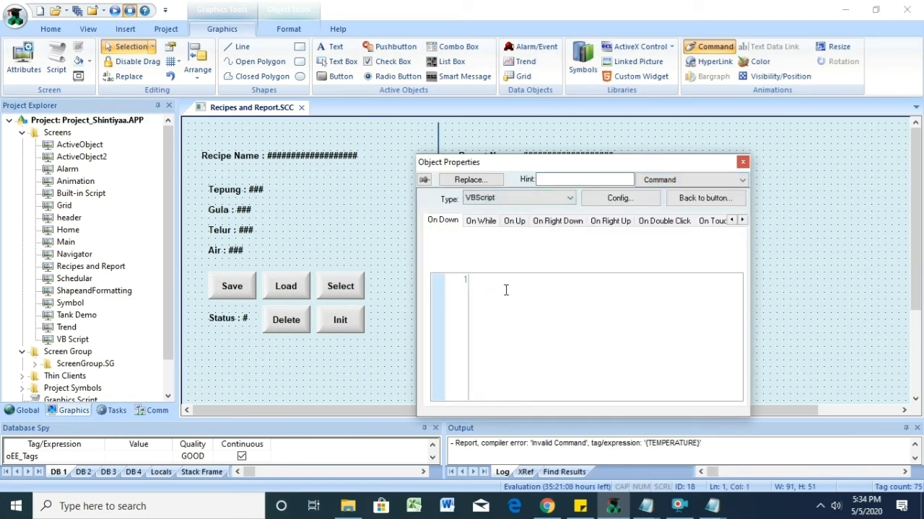
- Copy the whole script from the program report Notepad file into the Select and Open button's On Down VBScript
{"action": "mouse_move", "coordinate": [649, 513]}
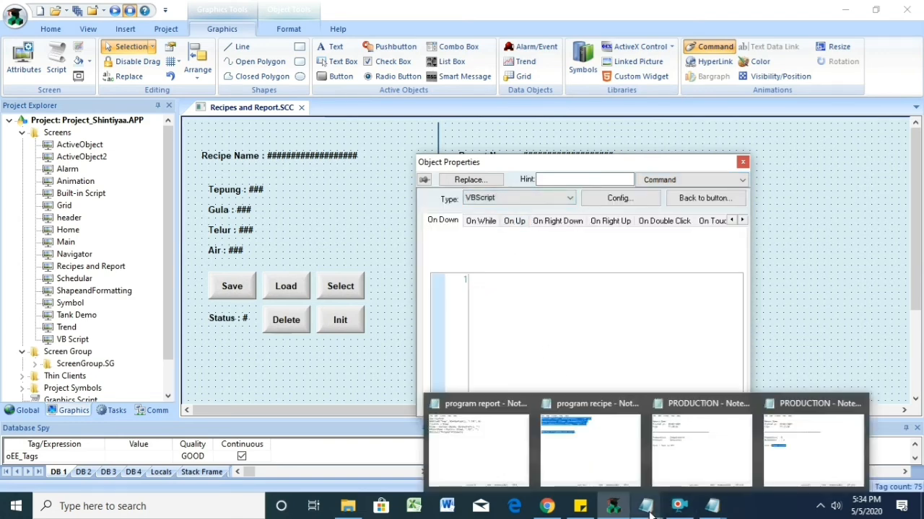
{"action": "left_click", "coordinate": [486, 450]}
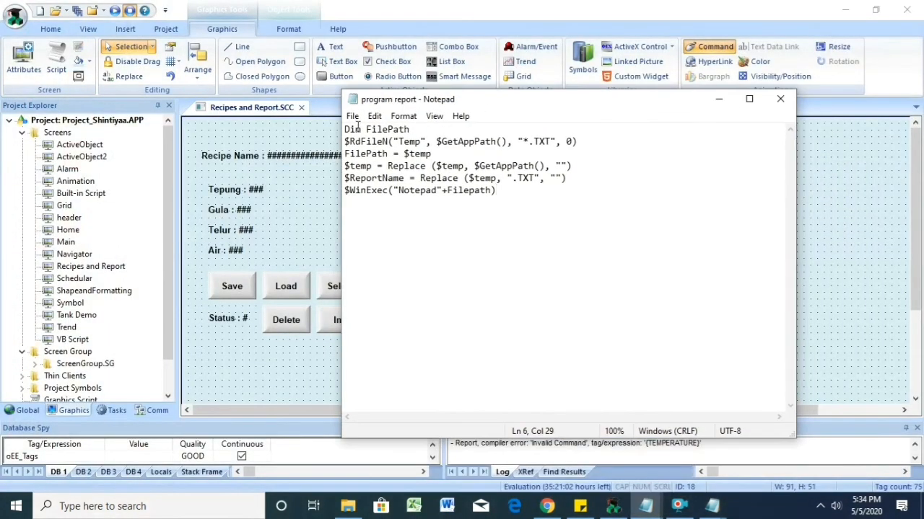
{"action": "left_click_drag", "start_coordinate": [345, 130], "coordinate": [544, 196]}
{"action": "key", "text": "ctrl+c"}
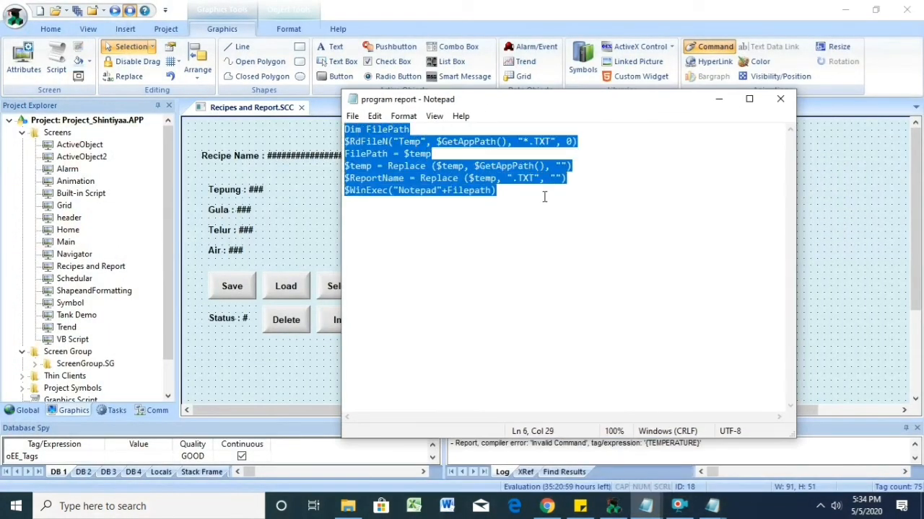
{"action": "left_click", "coordinate": [536, 206]}
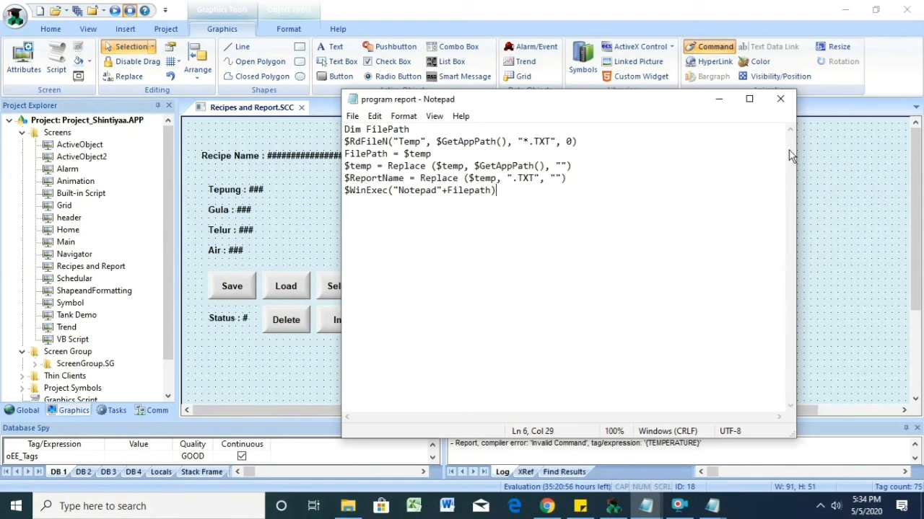
{"action": "left_click", "coordinate": [780, 99]}
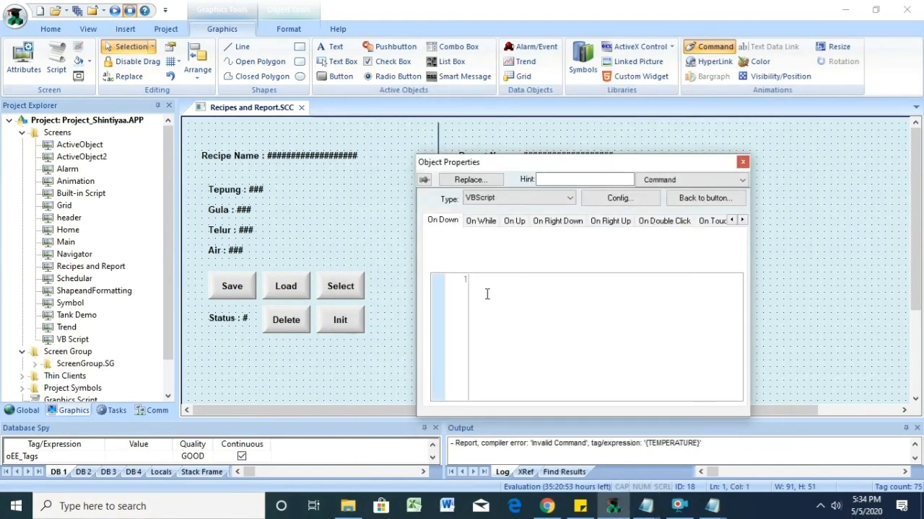
{"action": "key", "text": "ctrl+v"}
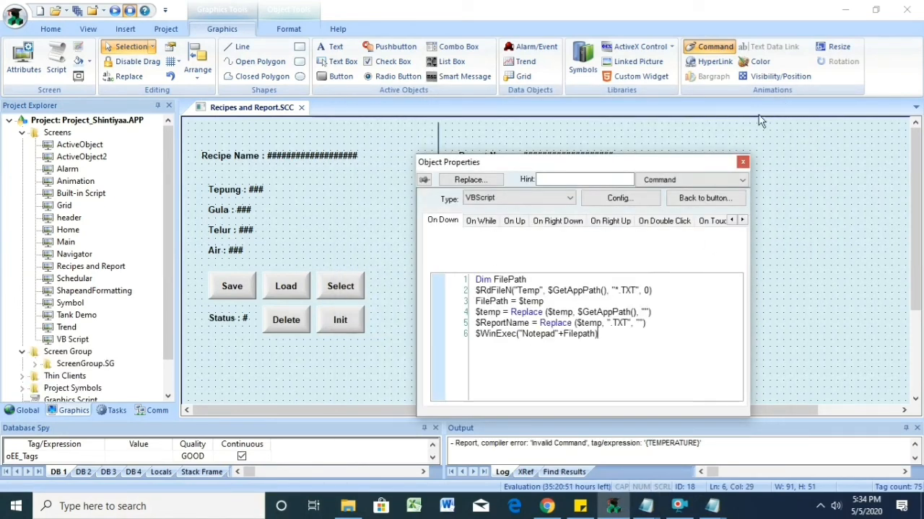
- Close the button's properties and close the Recipes and Report screen, saving its changes
{"action": "left_click", "coordinate": [742, 162]}
{"action": "left_click", "coordinate": [303, 108]}
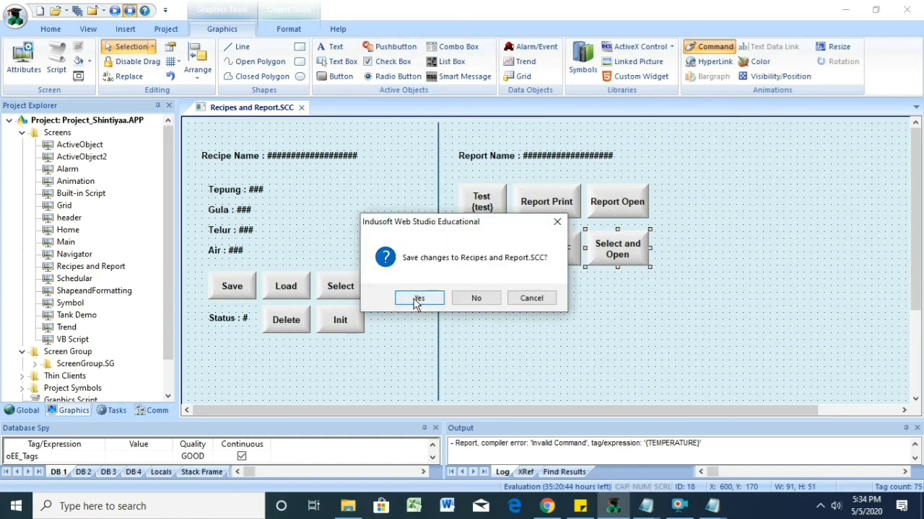
{"action": "left_click", "coordinate": [418, 299]}
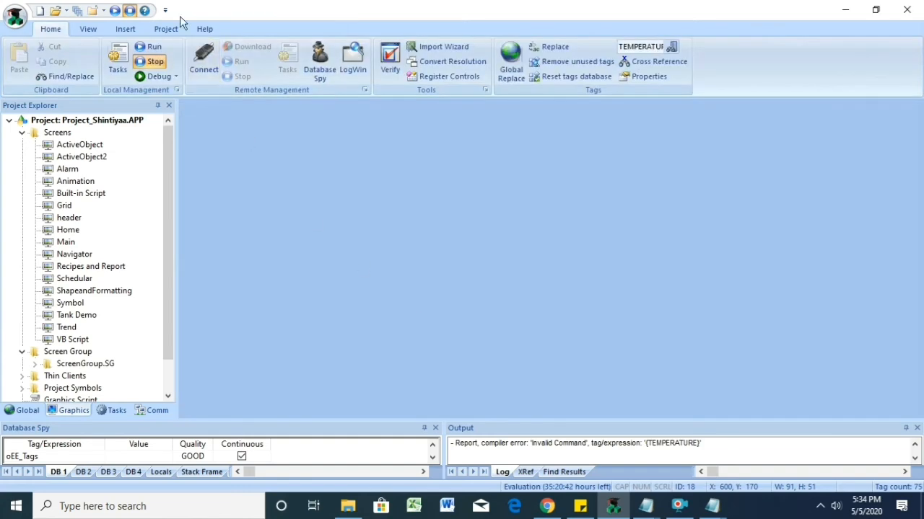
- Run the project and enter TestProduction as the report name on the Recipe and Report page
{"action": "left_click", "coordinate": [114, 10]}
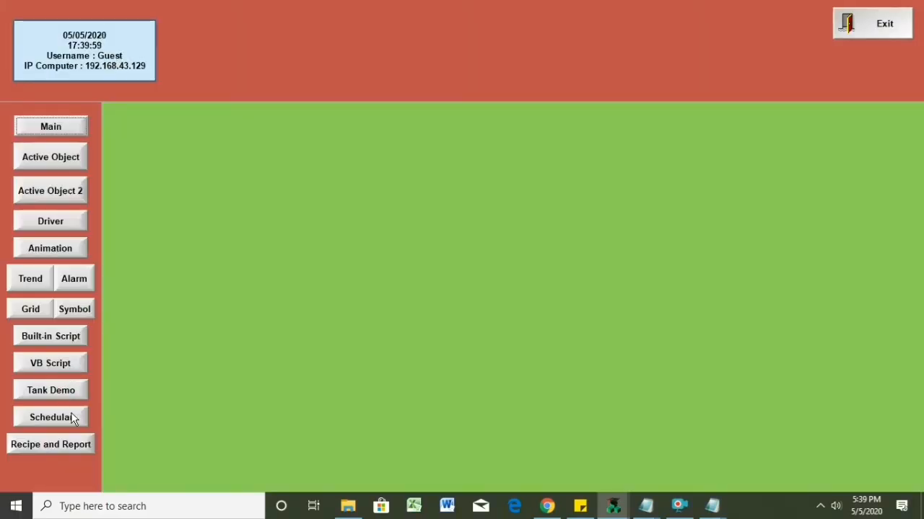
{"action": "left_click", "coordinate": [62, 447]}
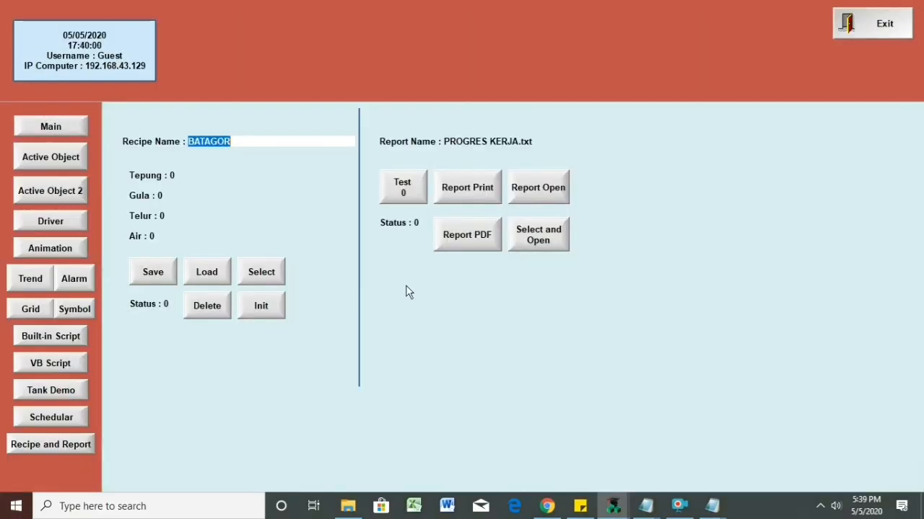
{"action": "left_click", "coordinate": [501, 142]}
{"action": "left_click", "coordinate": [577, 147]}
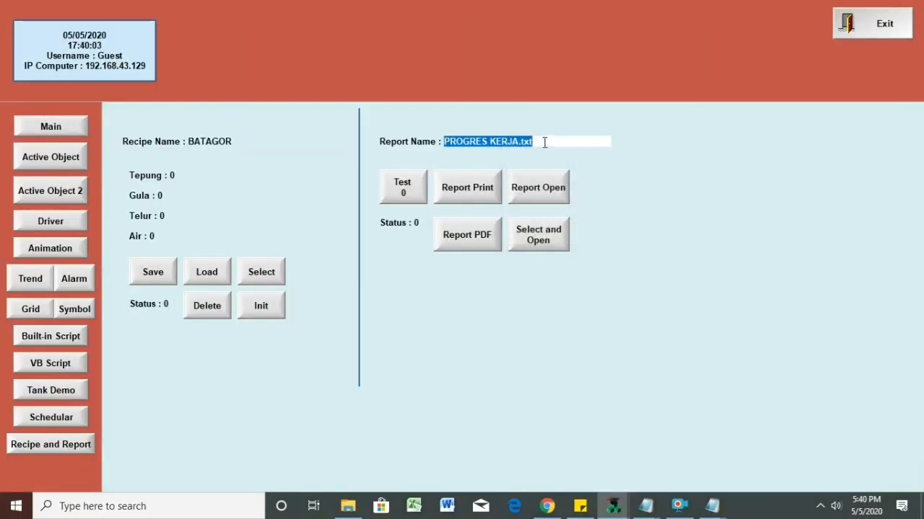
{"action": "key", "text": "BackSpace"}
{"action": "type", "text": "TestProduction"}
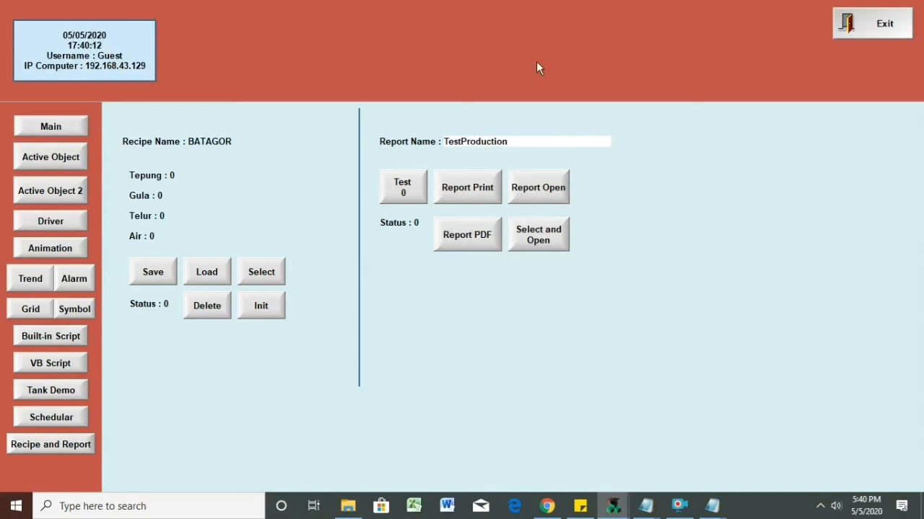
- Switch Test to 1, check the Trend page, and run Report Print back on the Recipe and Report page
{"action": "left_click", "coordinate": [404, 181]}
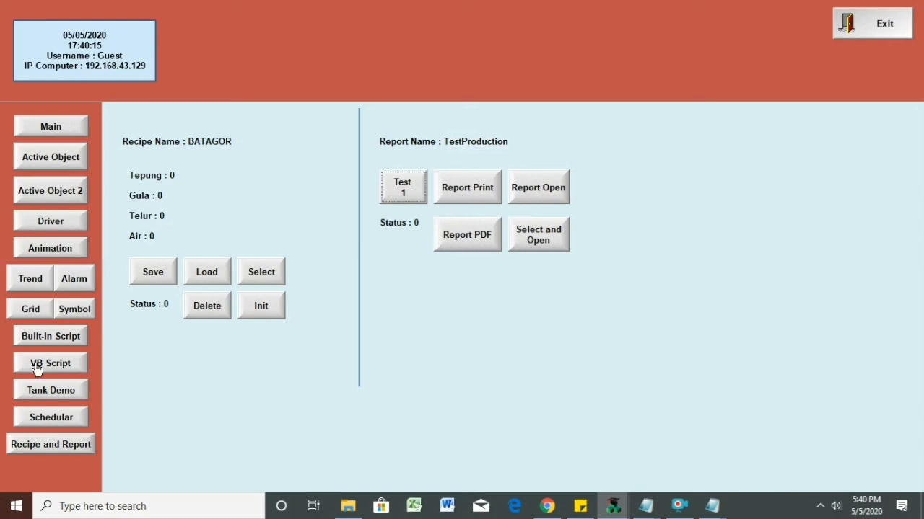
{"action": "left_click", "coordinate": [28, 283]}
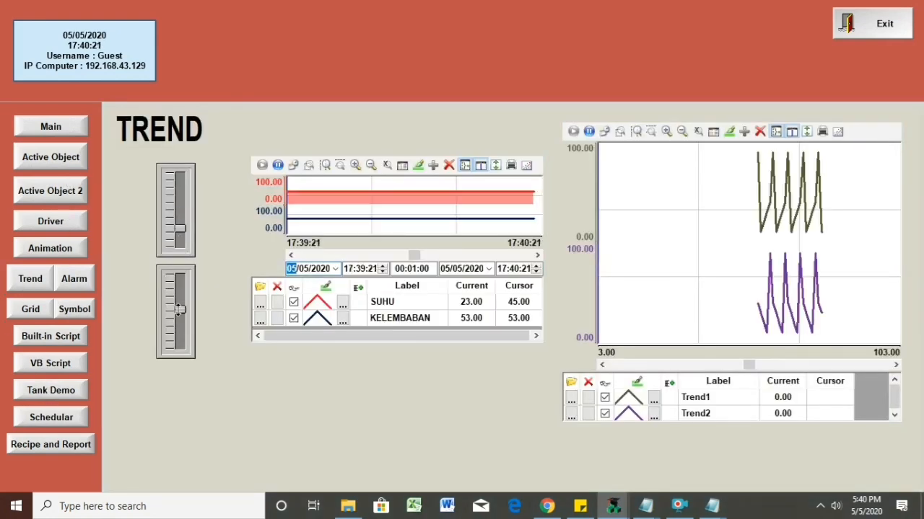
{"action": "left_click", "coordinate": [49, 445]}
{"action": "left_click", "coordinate": [472, 185]}
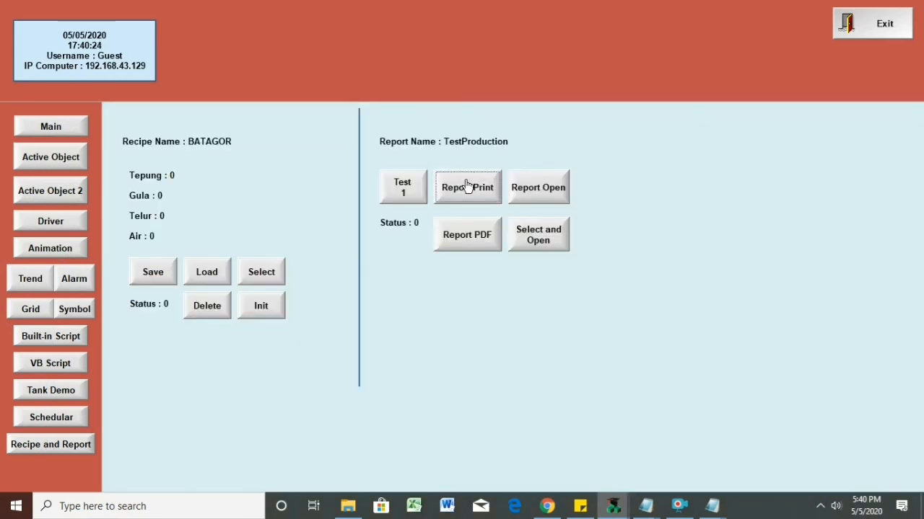
{"action": "left_click", "coordinate": [506, 142]}
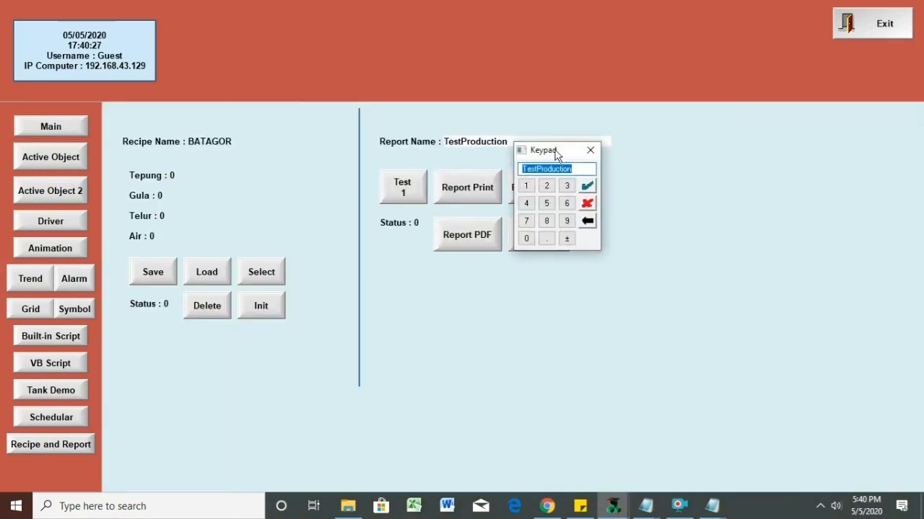
{"action": "type", "text": "es2"}
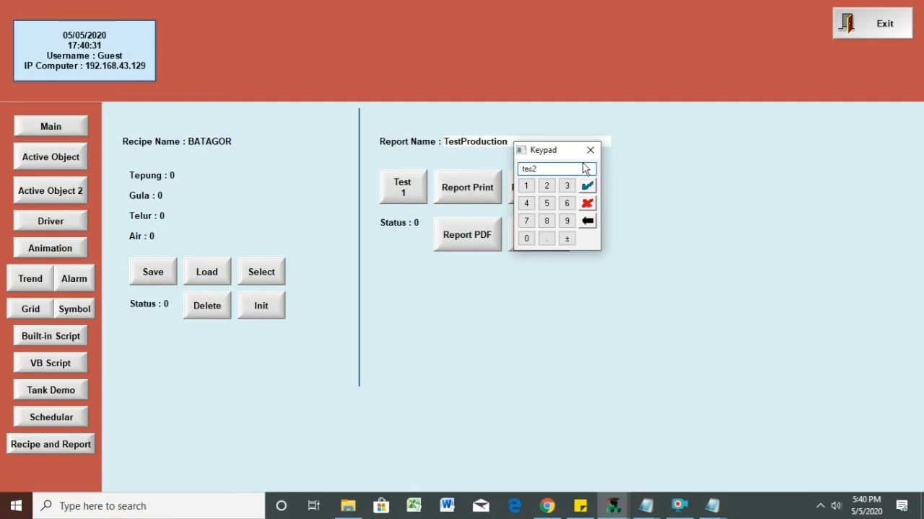
{"action": "left_click", "coordinate": [587, 186]}
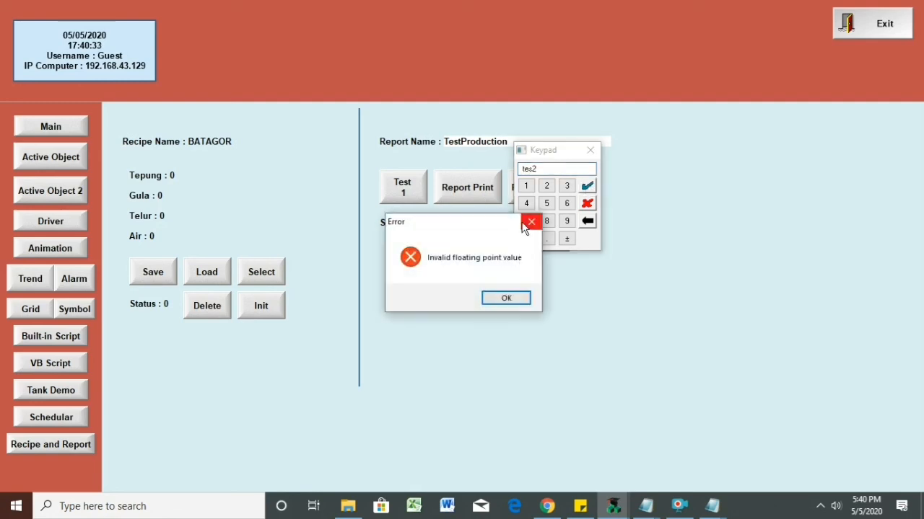
{"action": "left_click", "coordinate": [497, 297]}
{"action": "left_click", "coordinate": [591, 150]}
{"action": "left_click", "coordinate": [524, 143]}
{"action": "left_click", "coordinate": [599, 147]}
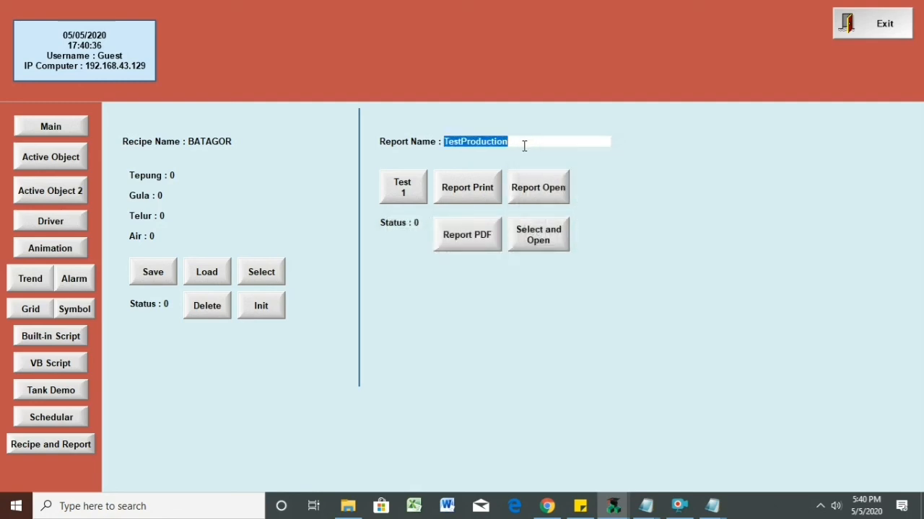
{"action": "type", "text": "Test 2"}
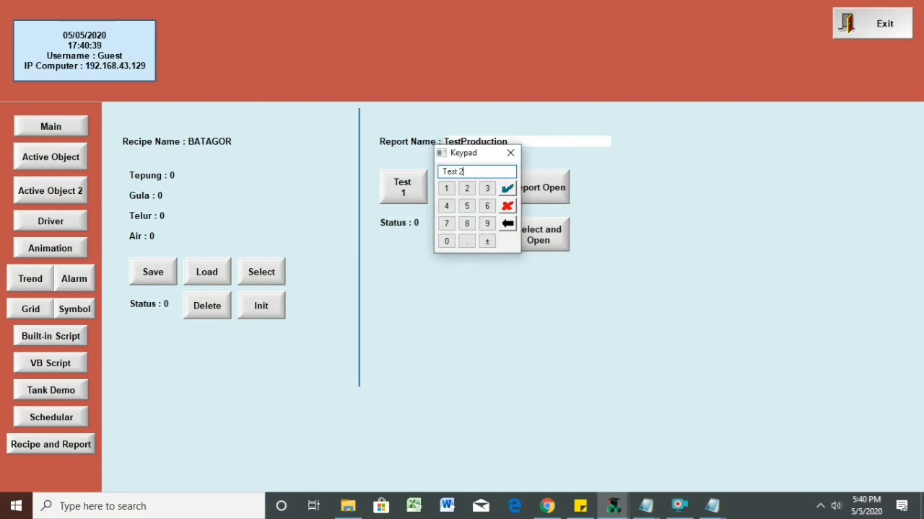
- Change the report name to Test 2 and run Report Print for it
{"action": "left_click", "coordinate": [522, 141]}
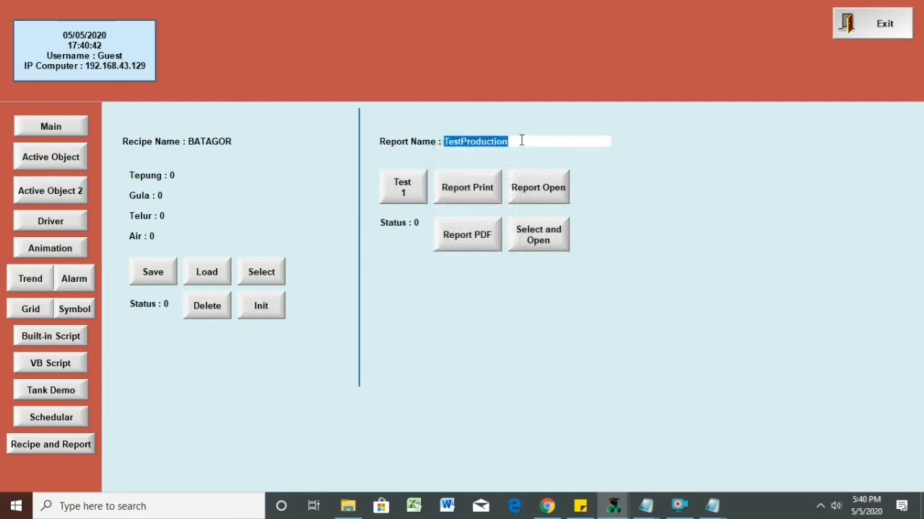
{"action": "type", "text": "t 2"}
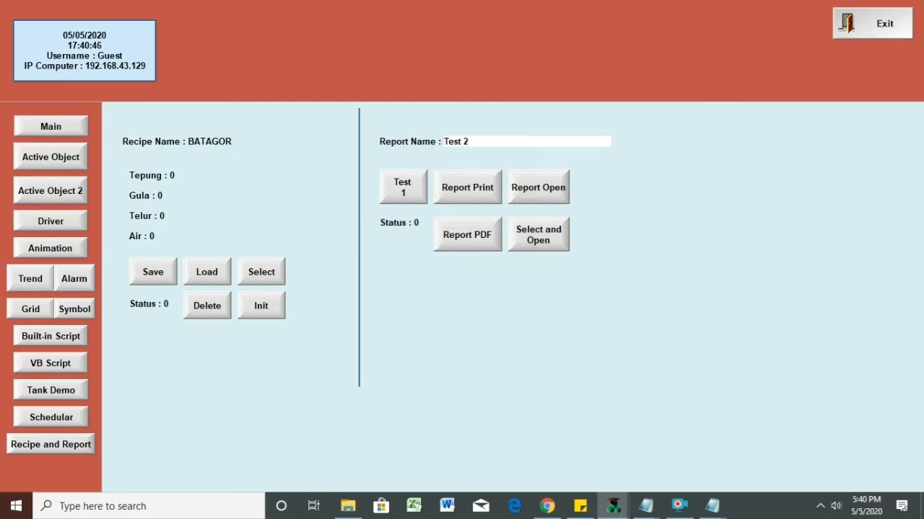
{"action": "left_click", "coordinate": [468, 199]}
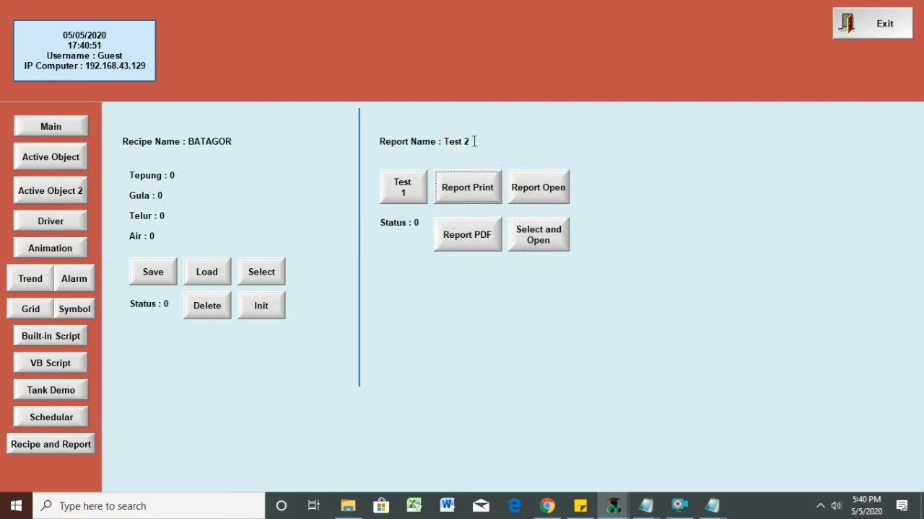
- Generate the Test 2 report as a PDF and bring up the Project_Shintiyaa folder in File Explorer
{"action": "left_click", "coordinate": [468, 238]}
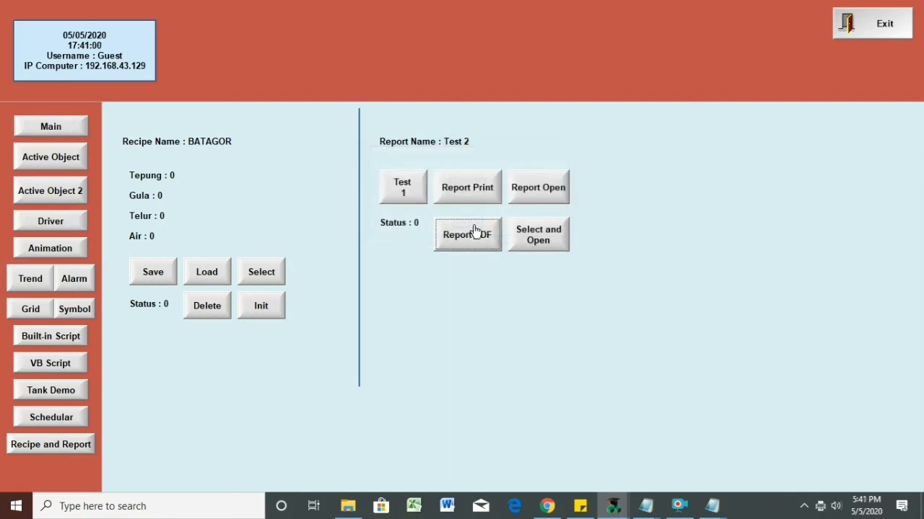
{"action": "left_click", "coordinate": [348, 506]}
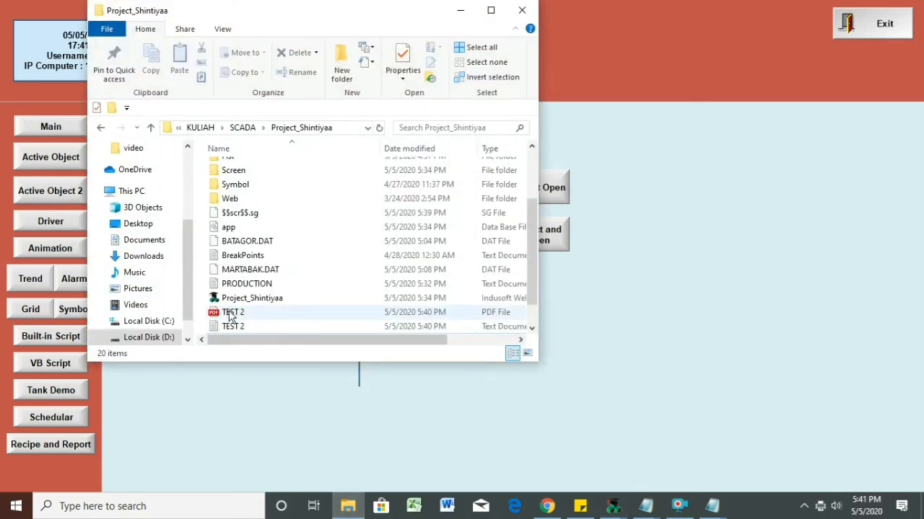